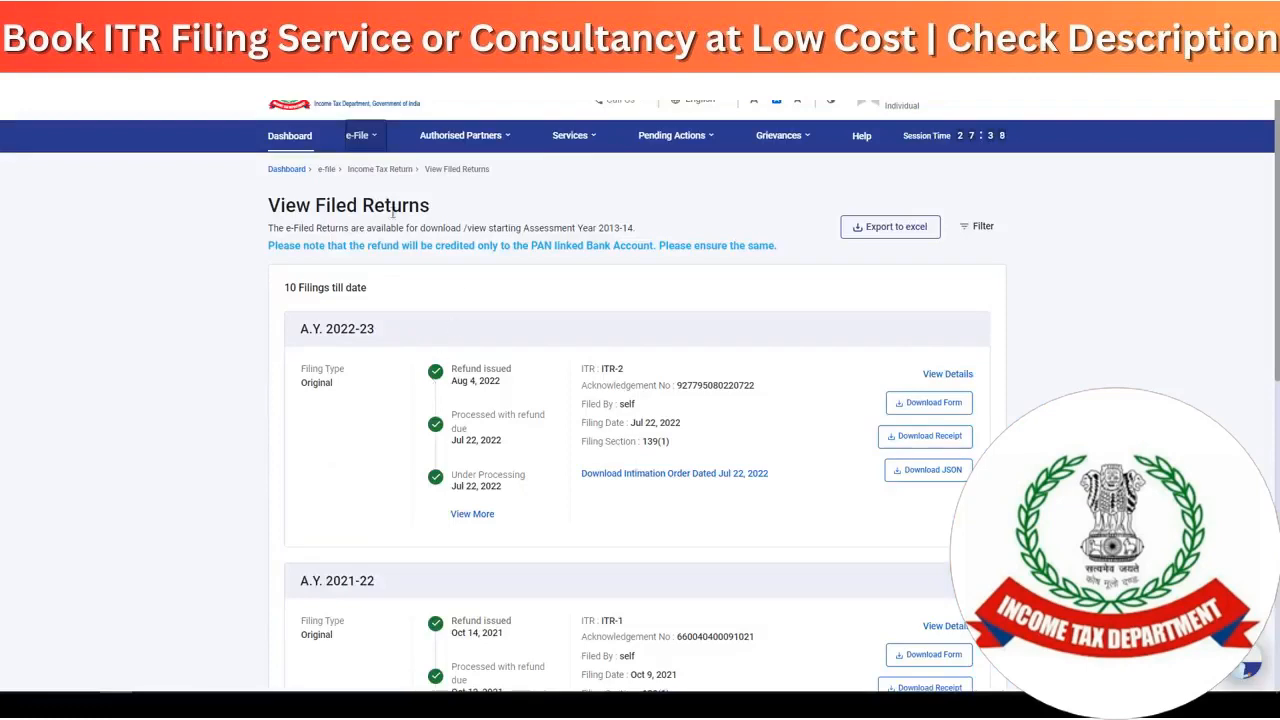
- Open the Annual Information Statement (AIS) from the income tax portal and proceed to its site
left_click(598, 142)
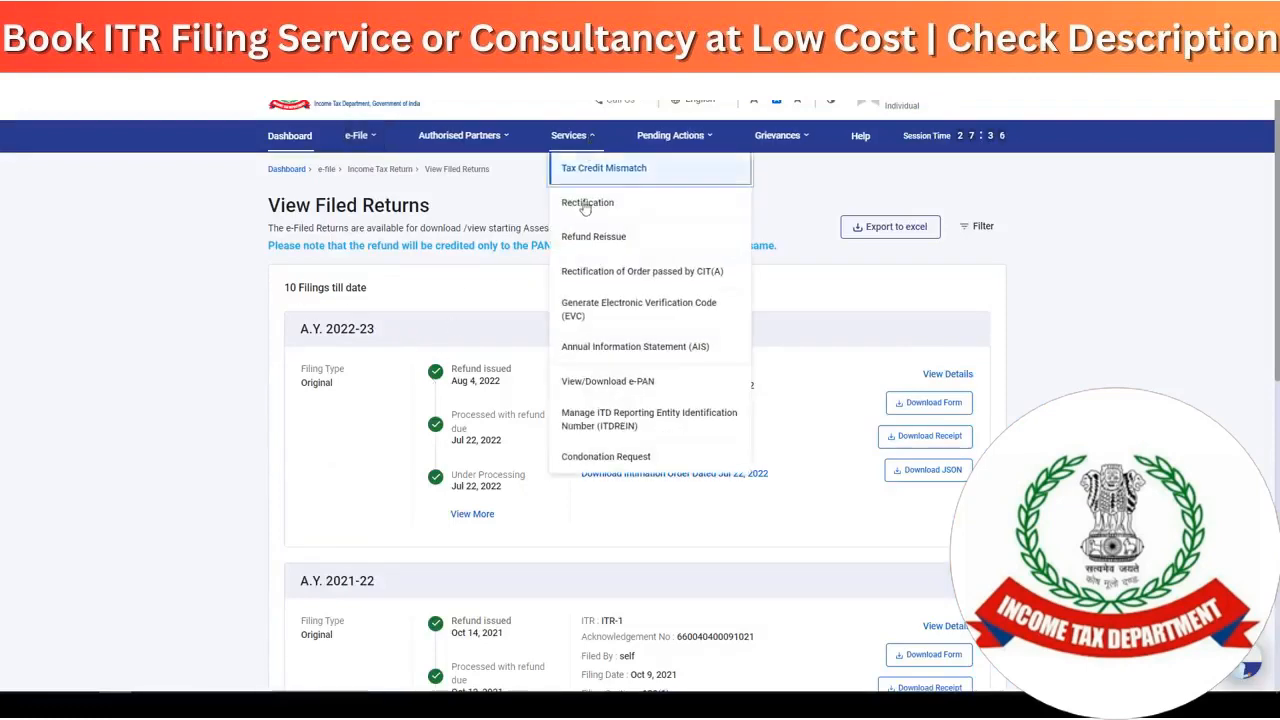
left_click(578, 350)
left_click(740, 434)
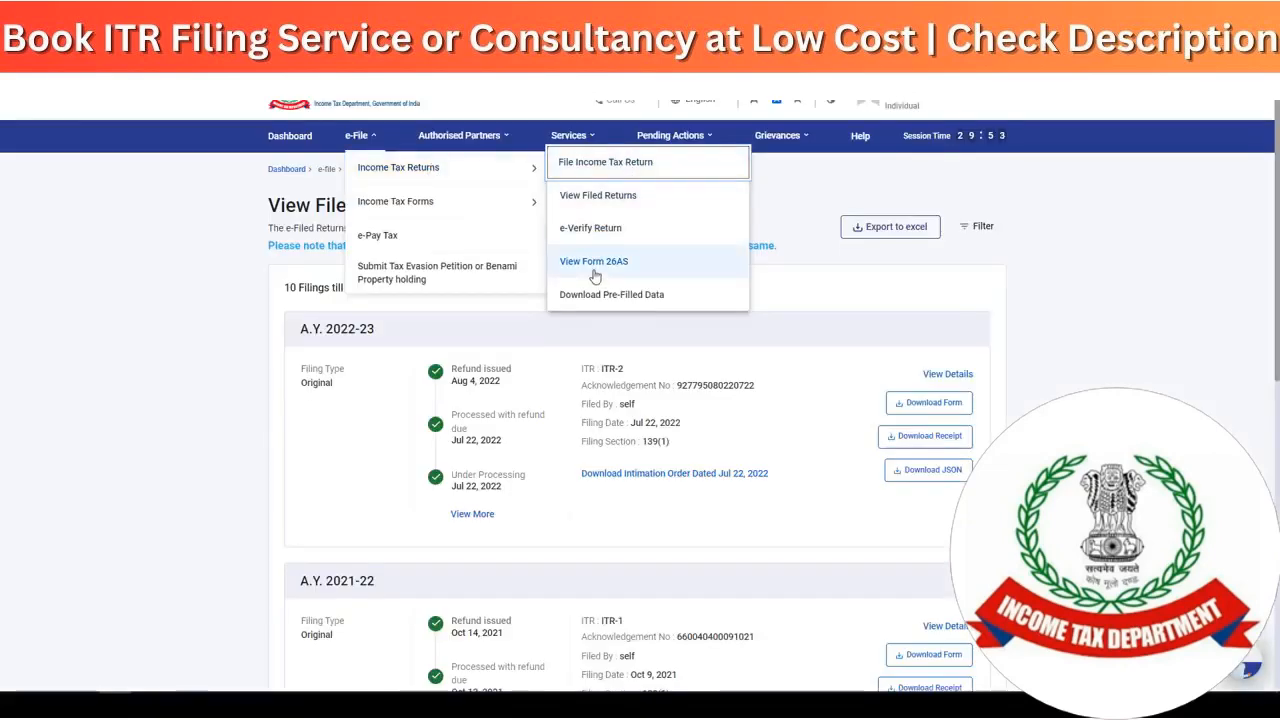
- Open Form 26AS on the TRACES site and agree to the usage of Form 16/16A generated from TRACES
left_click(594, 263)
left_click(771, 497)
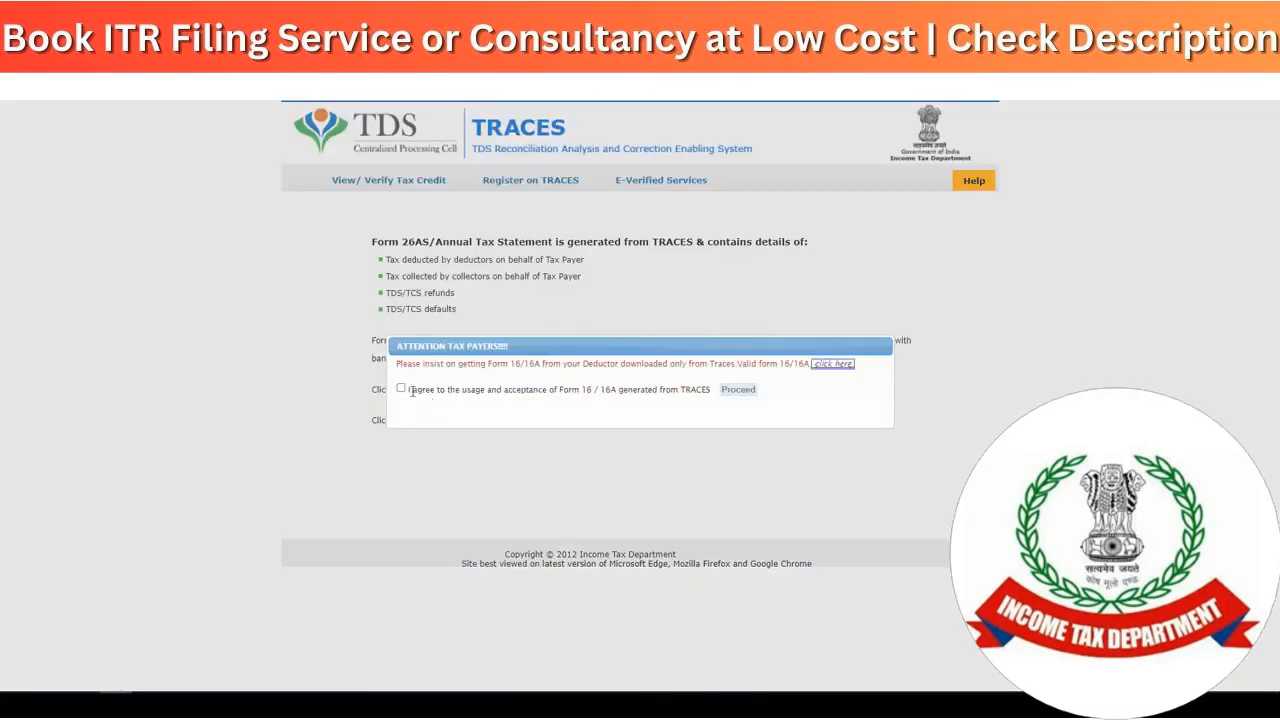
left_click(402, 389)
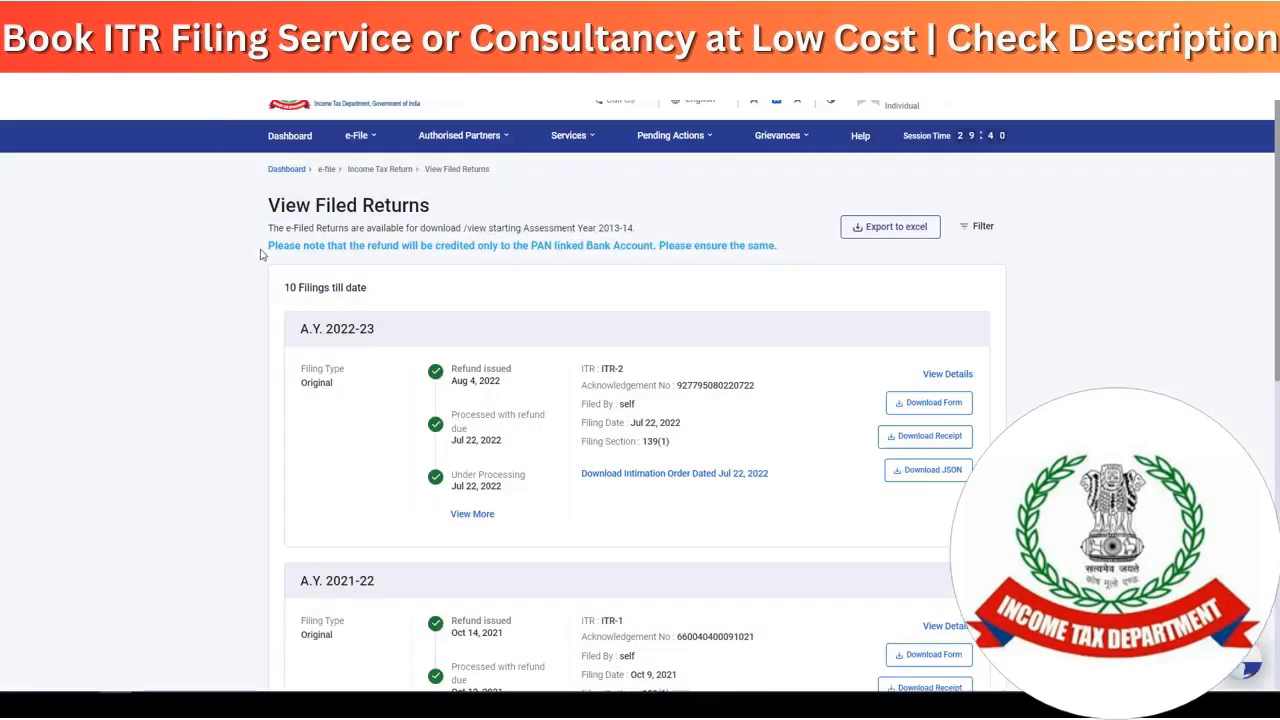
- Start filing an income tax return for assessment year 2023-24 (Current A.Y.) in online mode
left_click(360, 136)
mouse_move(400, 166)
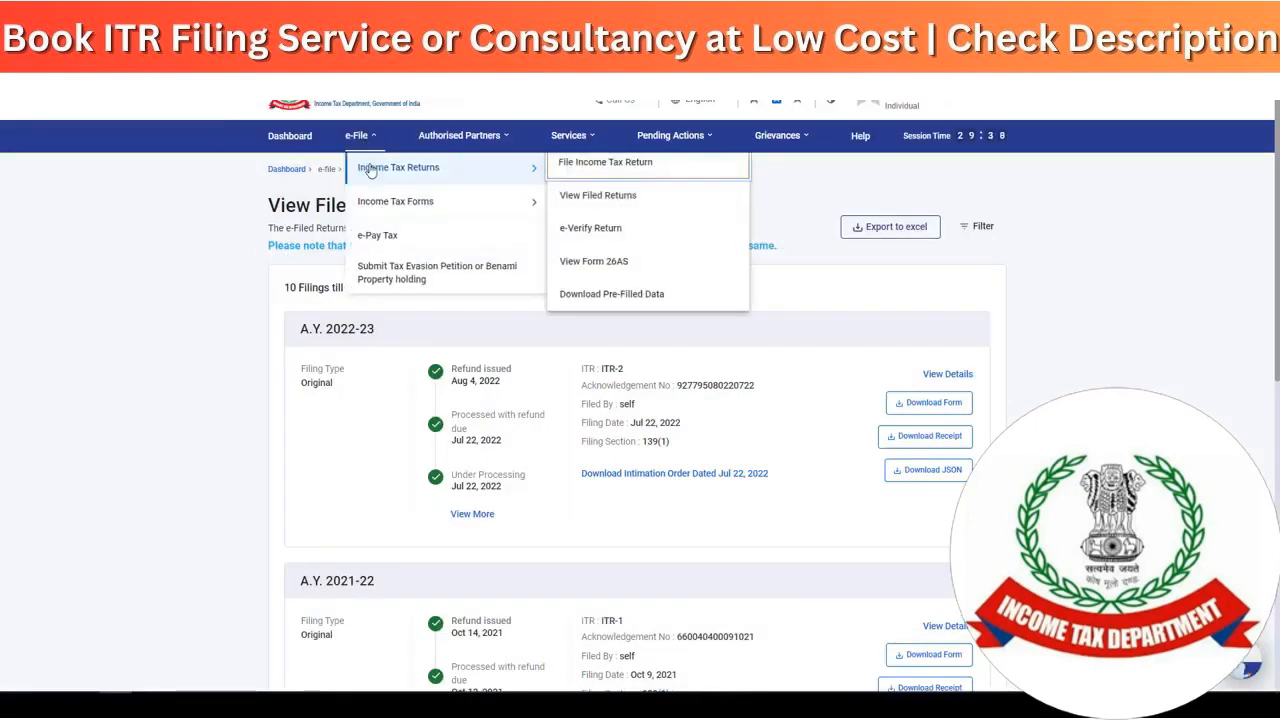
left_click(593, 170)
left_click(403, 291)
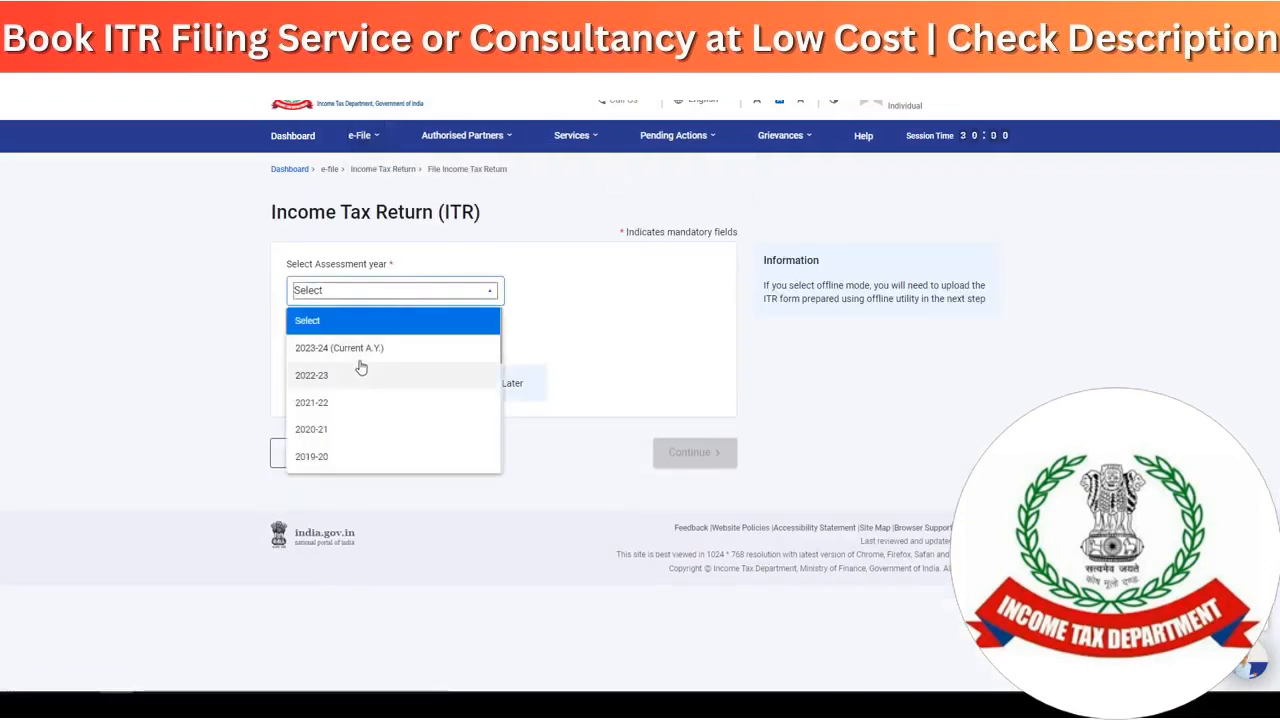
left_click(363, 349)
left_click(369, 349)
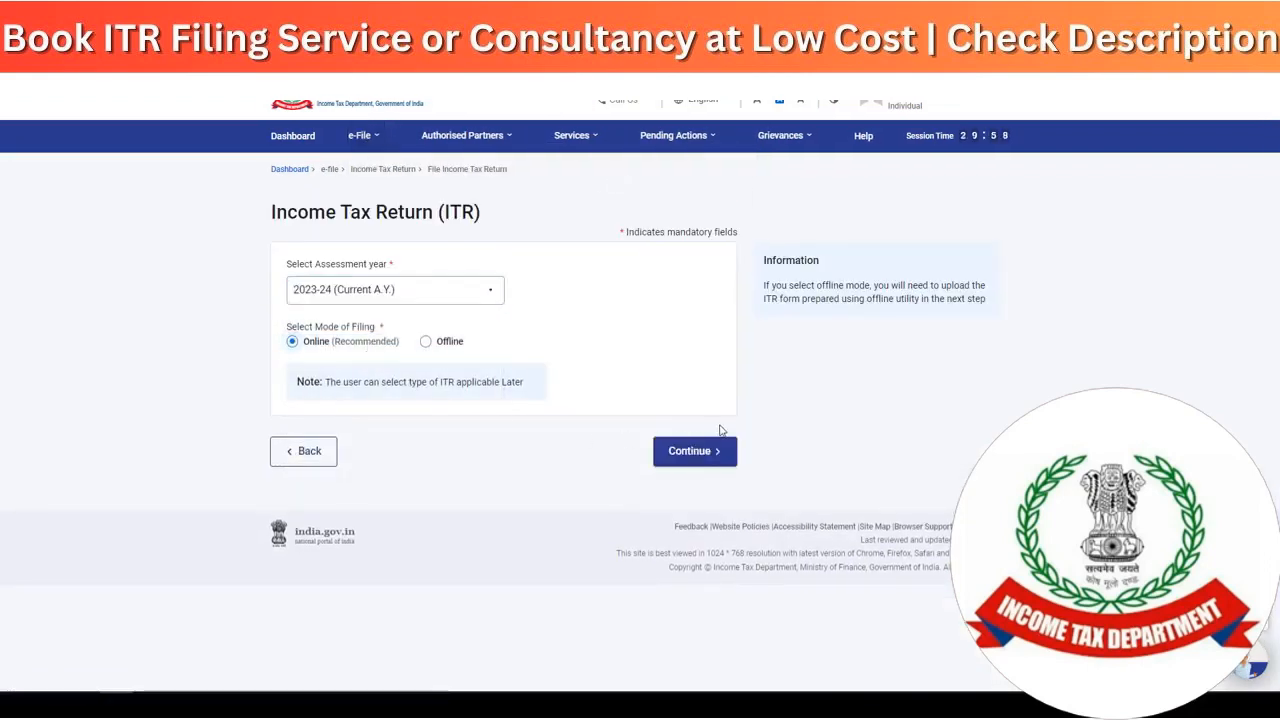
left_click(692, 451)
left_click(925, 476)
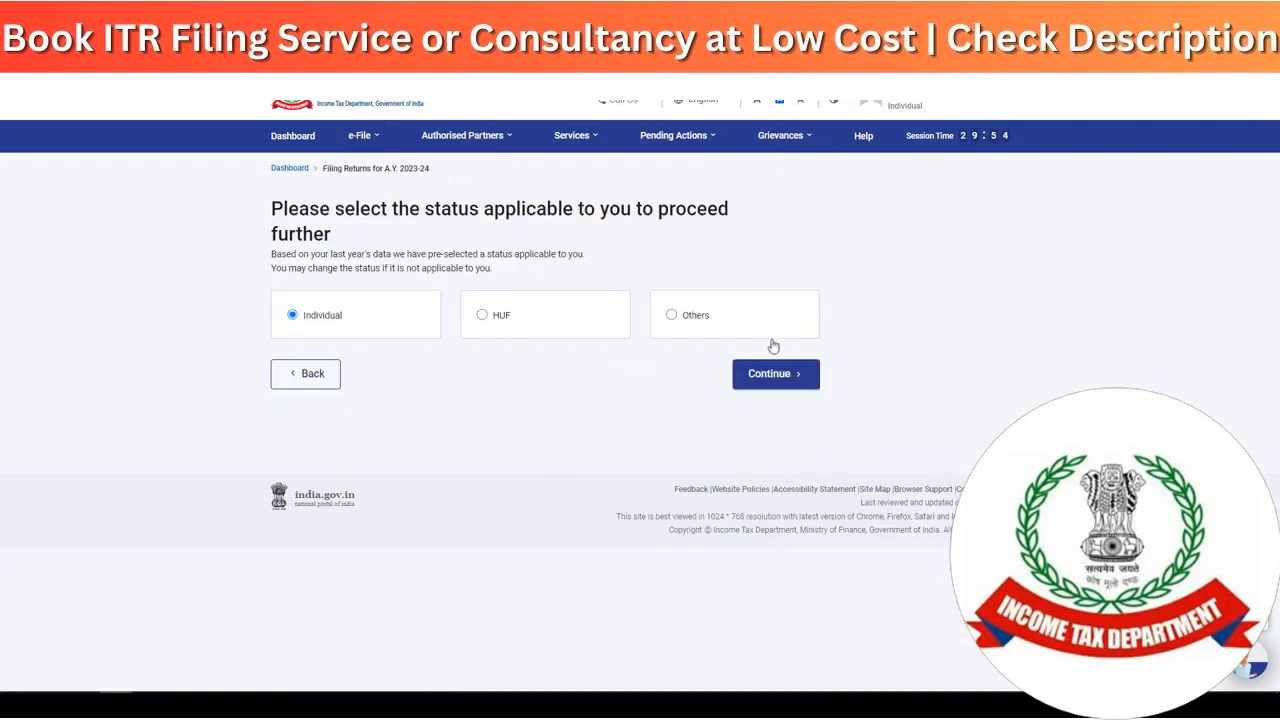
- Proceed with Individual as the filer status and choose ITR-3 as the form to file
left_click(776, 374)
left_click(706, 330)
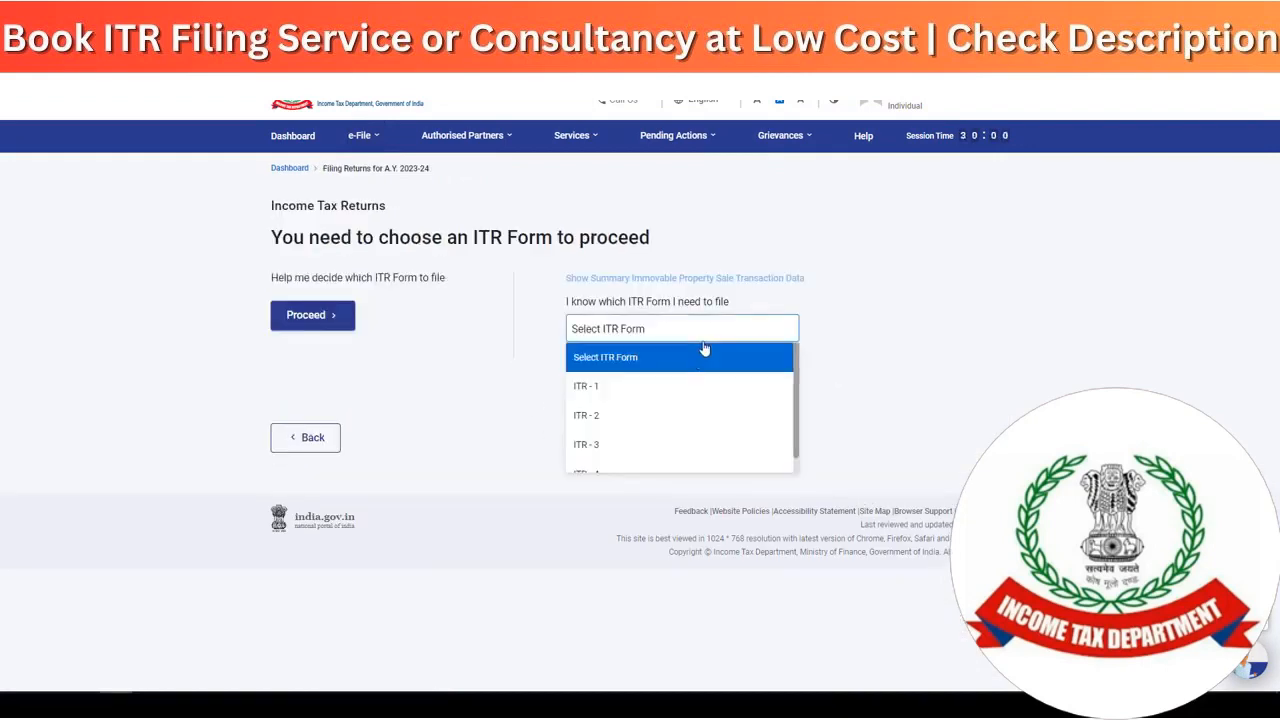
left_click(641, 450)
left_click(641, 418)
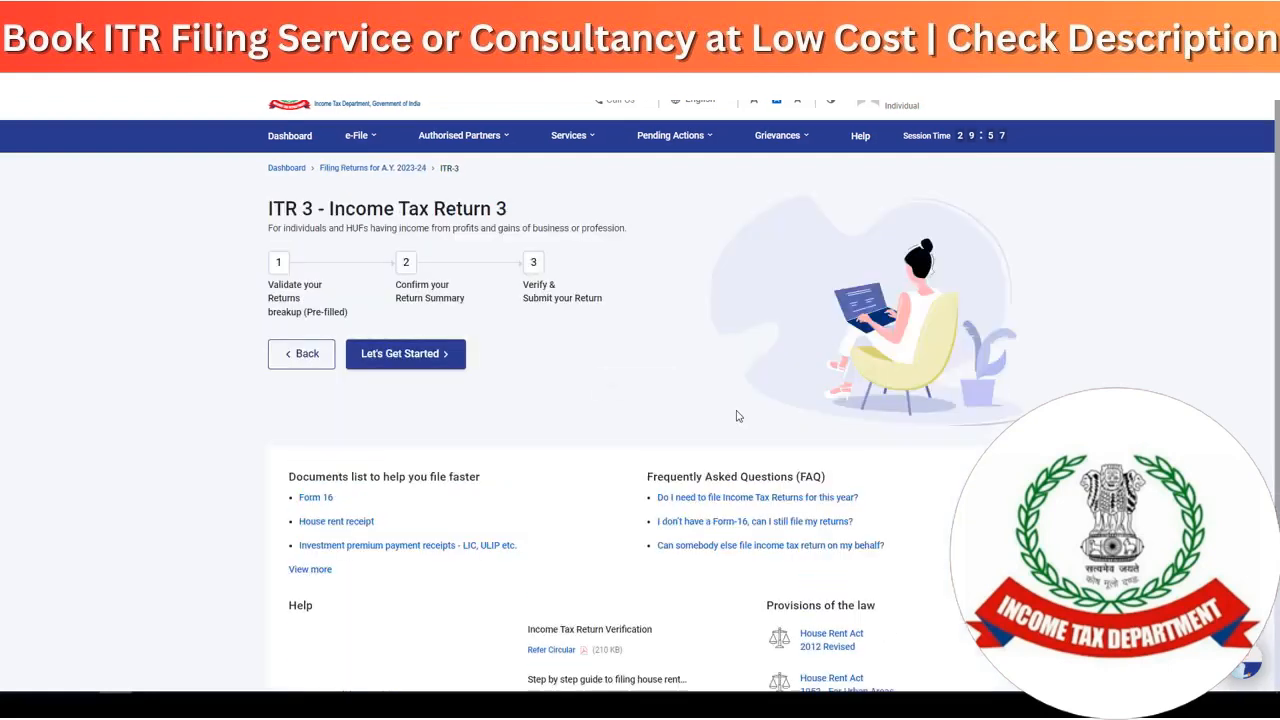
- Get started with ITR-3 and give Others as the reason for filing the return
left_click(412, 360)
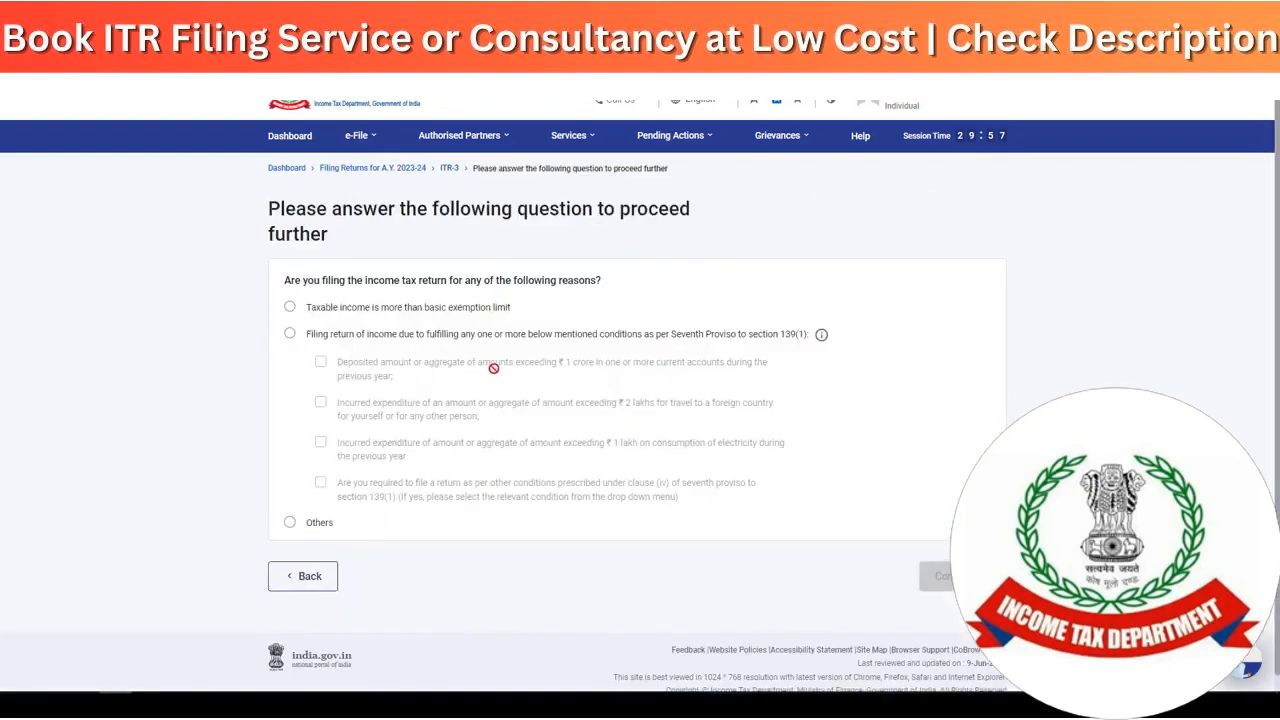
left_click(290, 523)
left_click(940, 577)
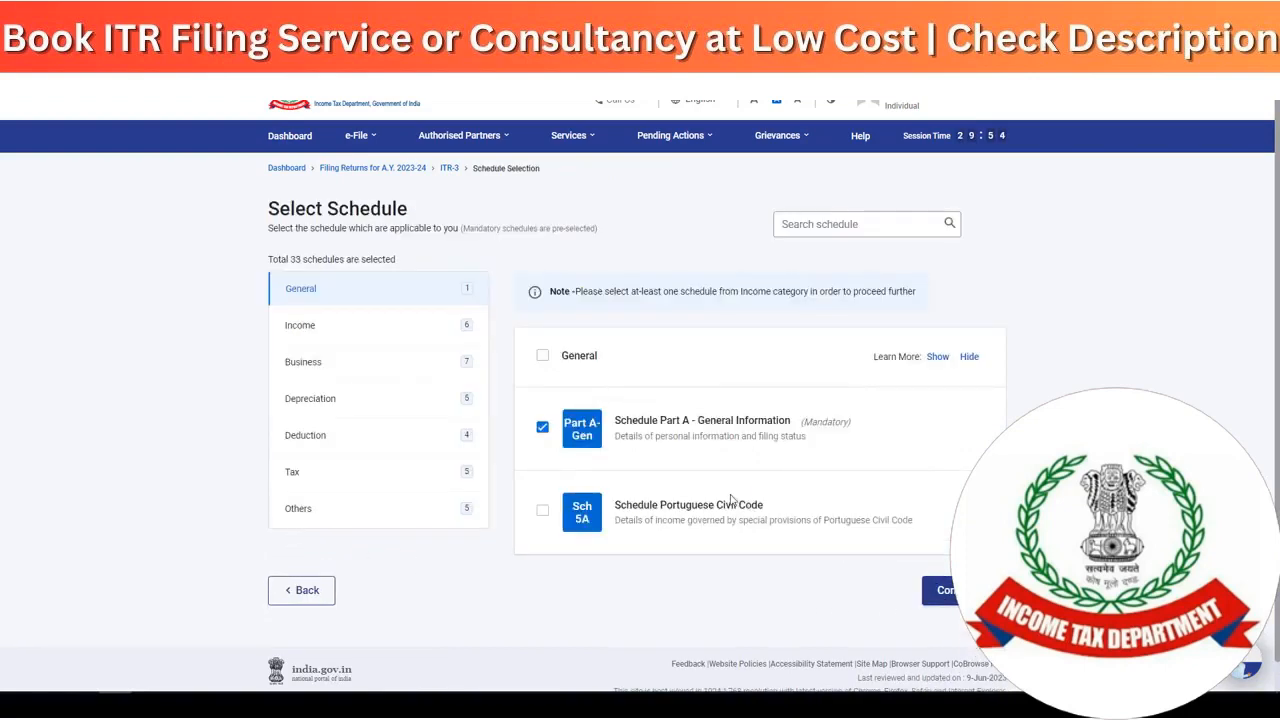
- Review which schedules are offered and preselected in the Income category
left_click(312, 338)
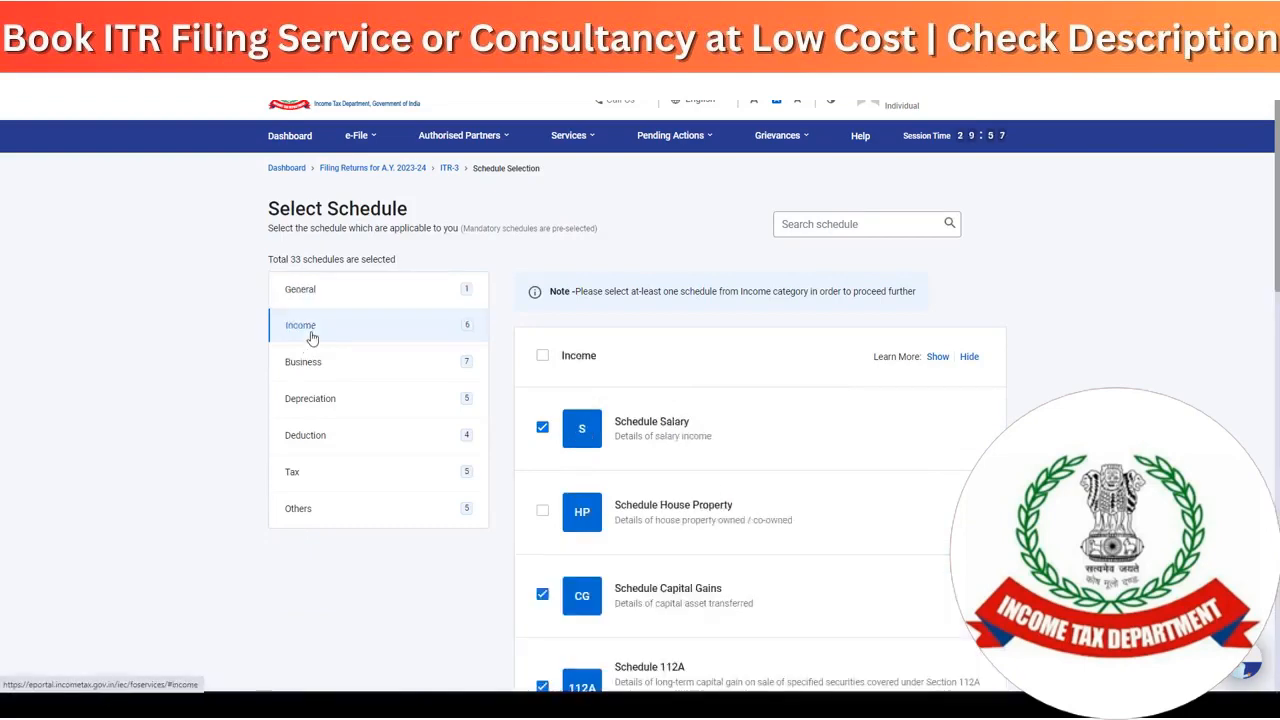
scroll(911, 391, "down", 2)
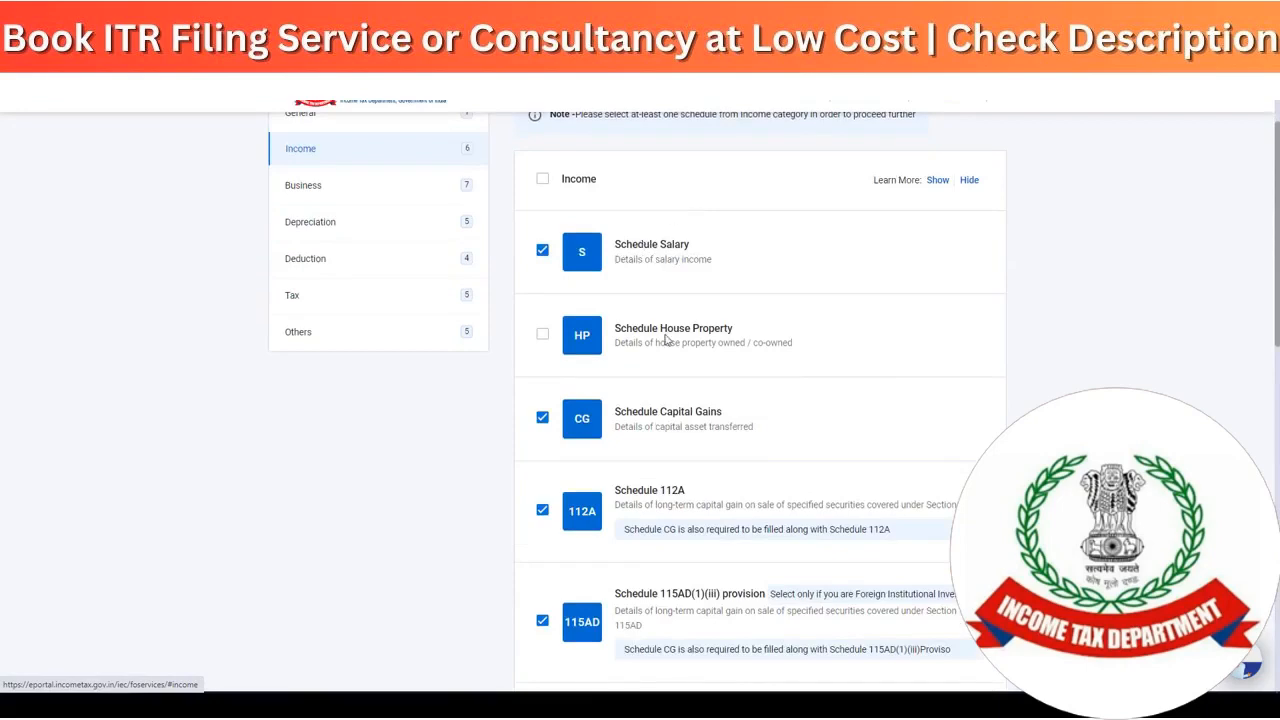
scroll(677, 331, "down", 2)
scroll(691, 300, "down", 3)
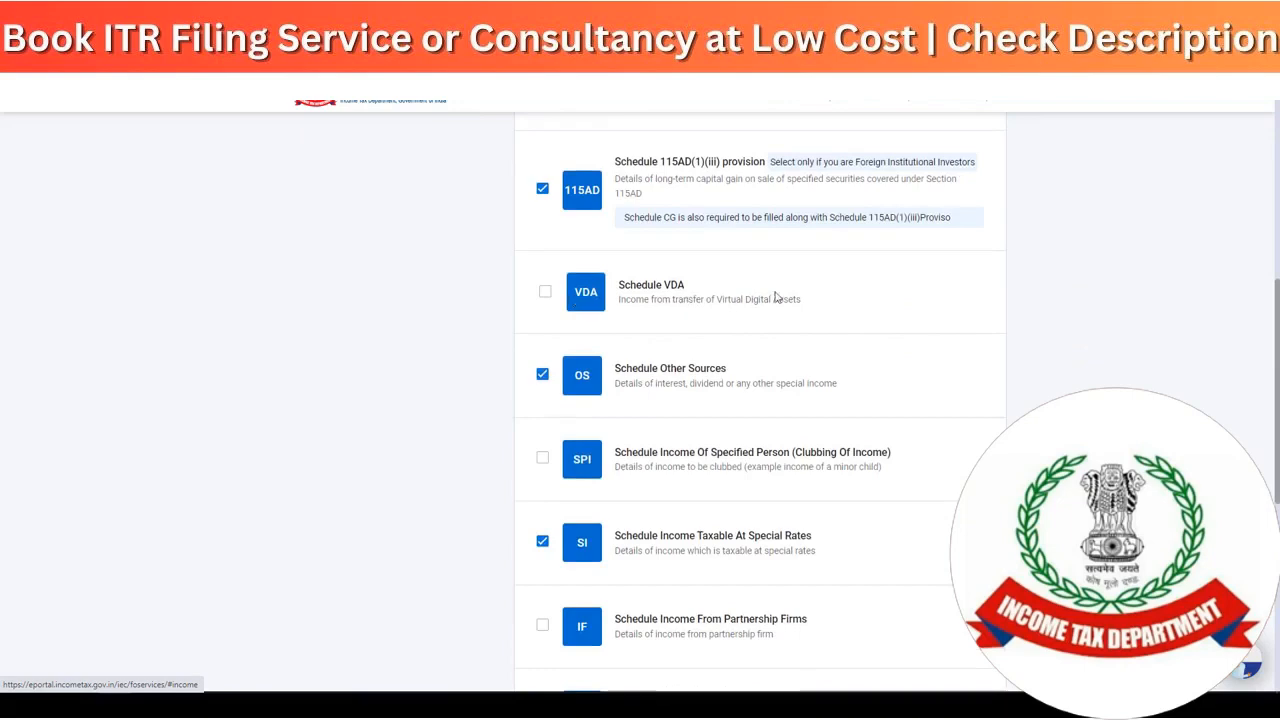
scroll(718, 300, "down", 2)
scroll(724, 262, "down", 2)
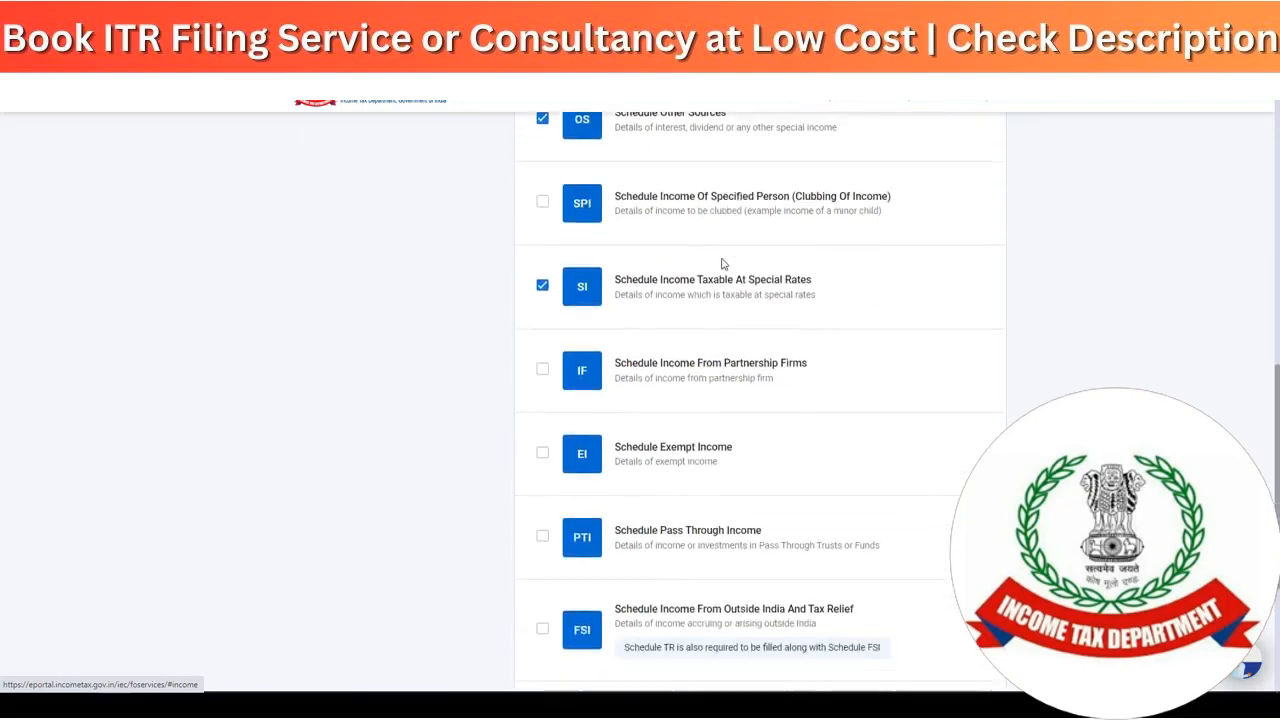
scroll(720, 263, "up", 5)
scroll(722, 265, "up", 4)
scroll(726, 314, "up", 3)
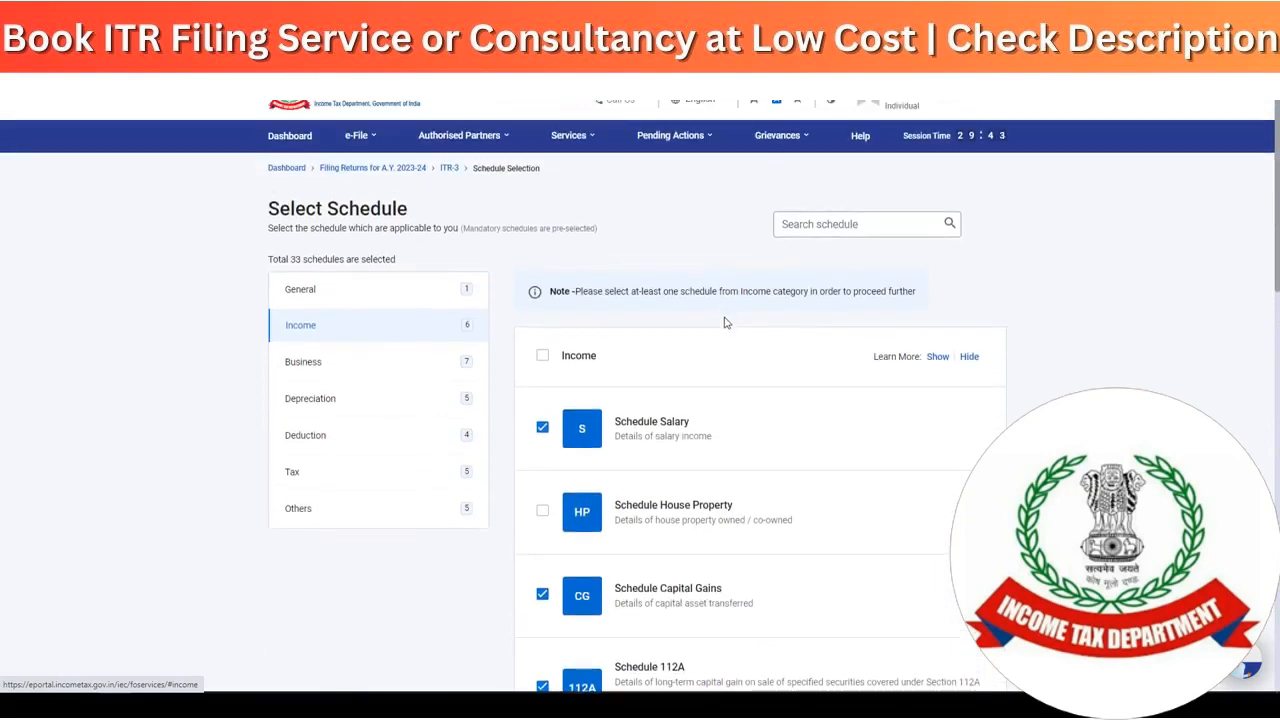
- Keep Schedule Salary selected and add Schedule House Property and Schedule VDA to the income schedules
left_click(543, 429)
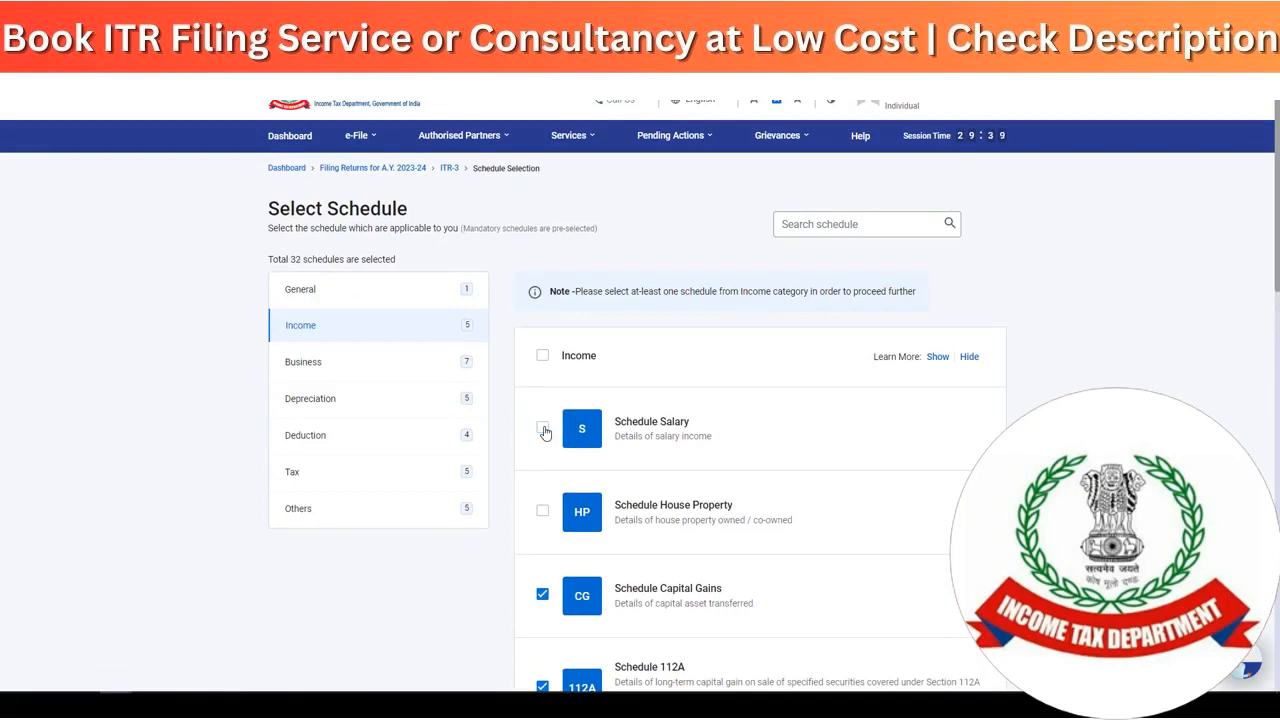
left_click(543, 430)
scroll(705, 410, "down", 2)
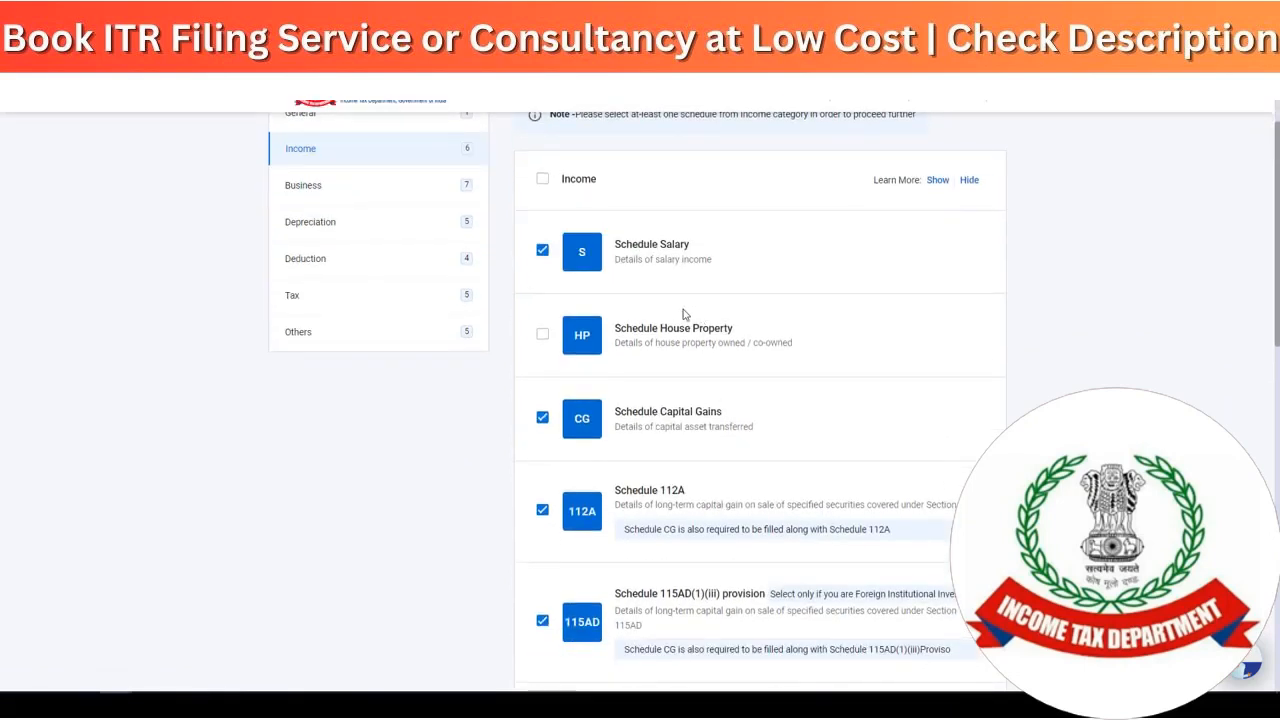
left_click(542, 334)
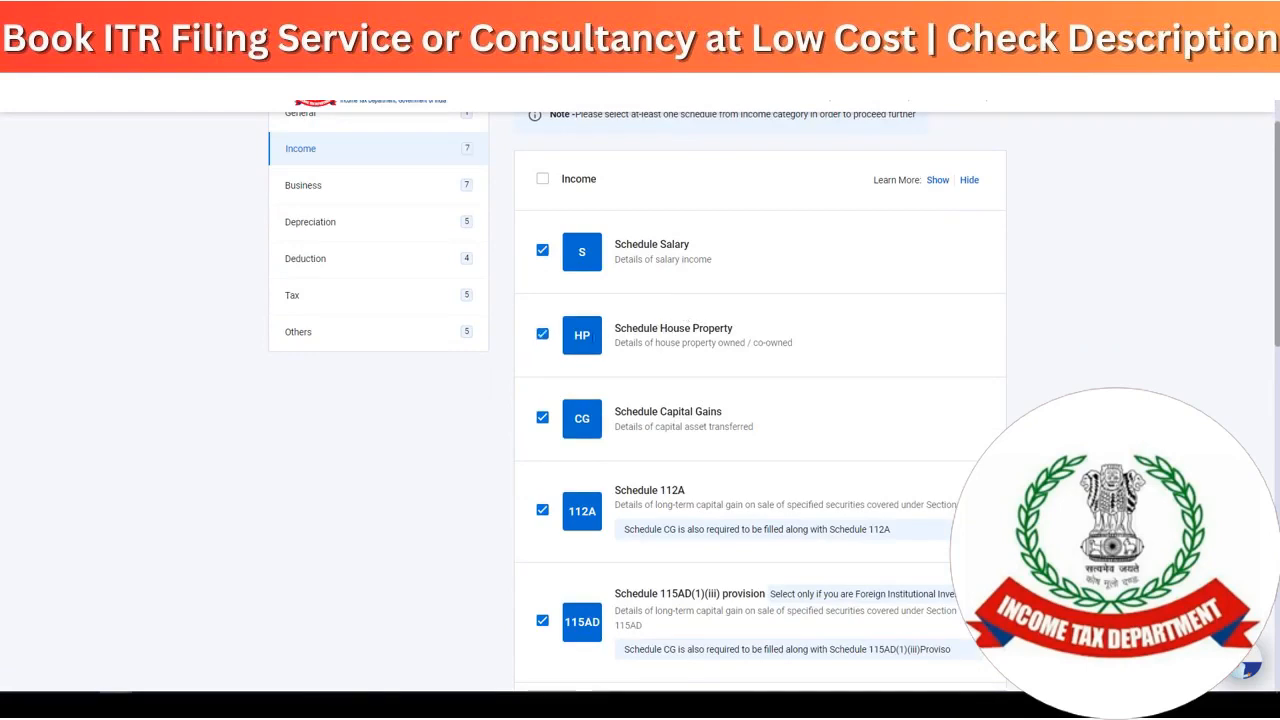
scroll(658, 358, "down", 4)
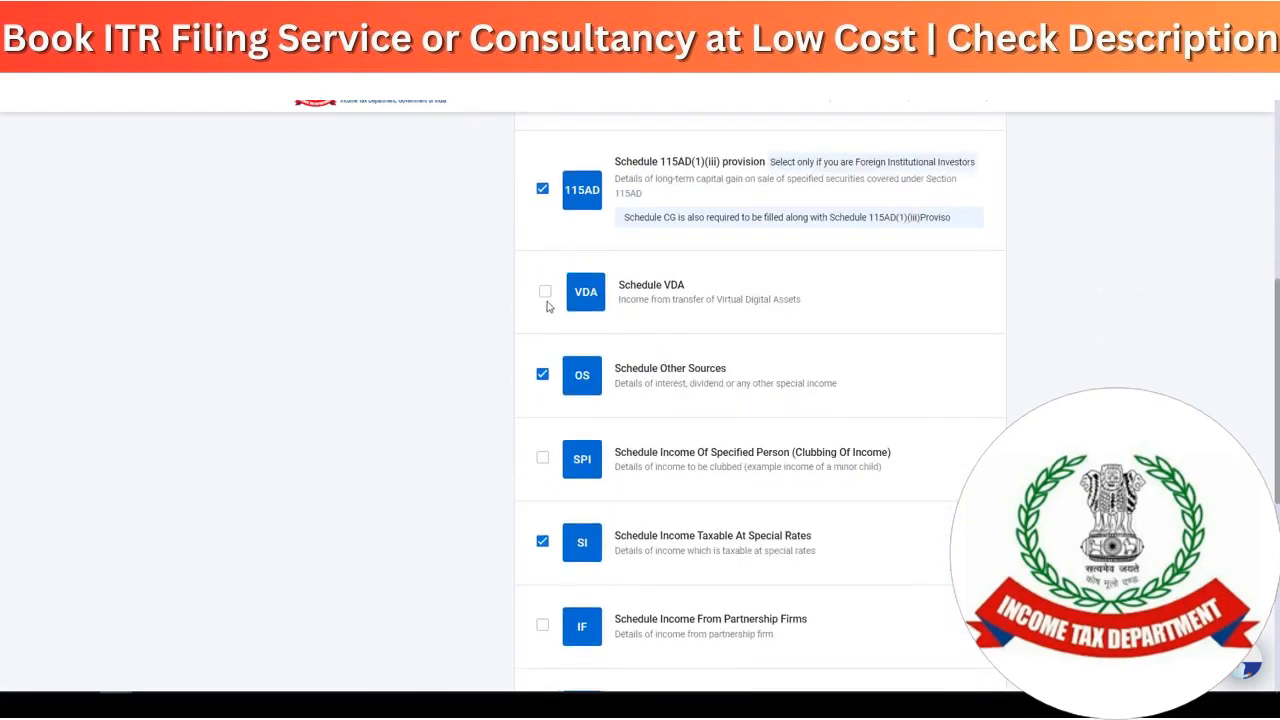
left_click(545, 291)
- Look through the Business schedules and add Schedule Deduction under Section 80D in the Deduction category
scroll(671, 334, "up", 6)
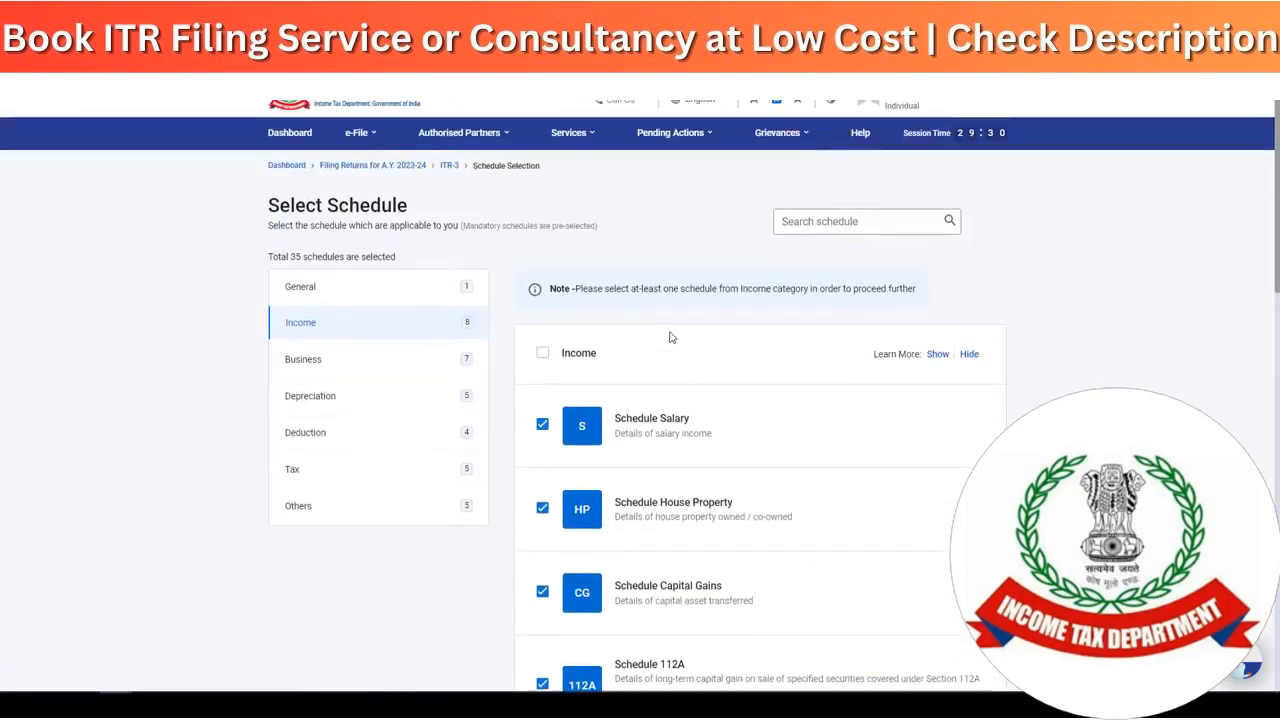
left_click(381, 376)
scroll(717, 374, "down", 3)
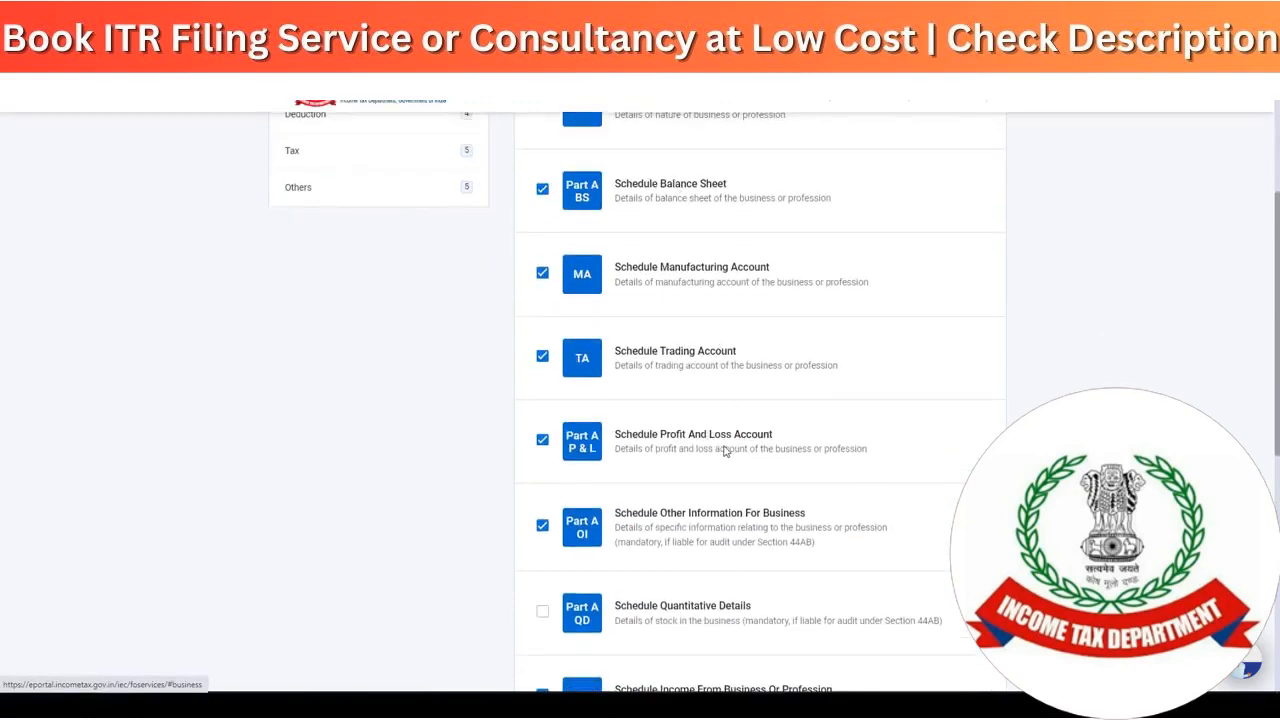
scroll(721, 437, "down", 5)
scroll(723, 403, "up", 8)
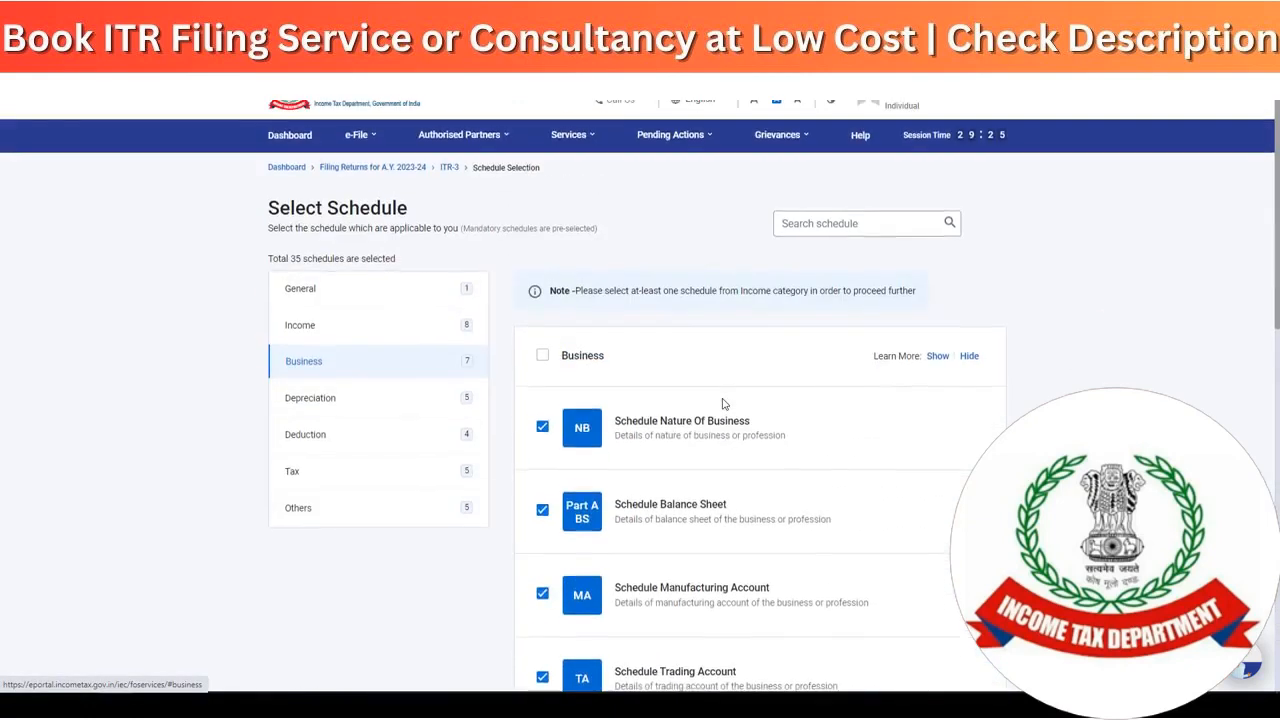
left_click(345, 440)
scroll(754, 445, "down", 5)
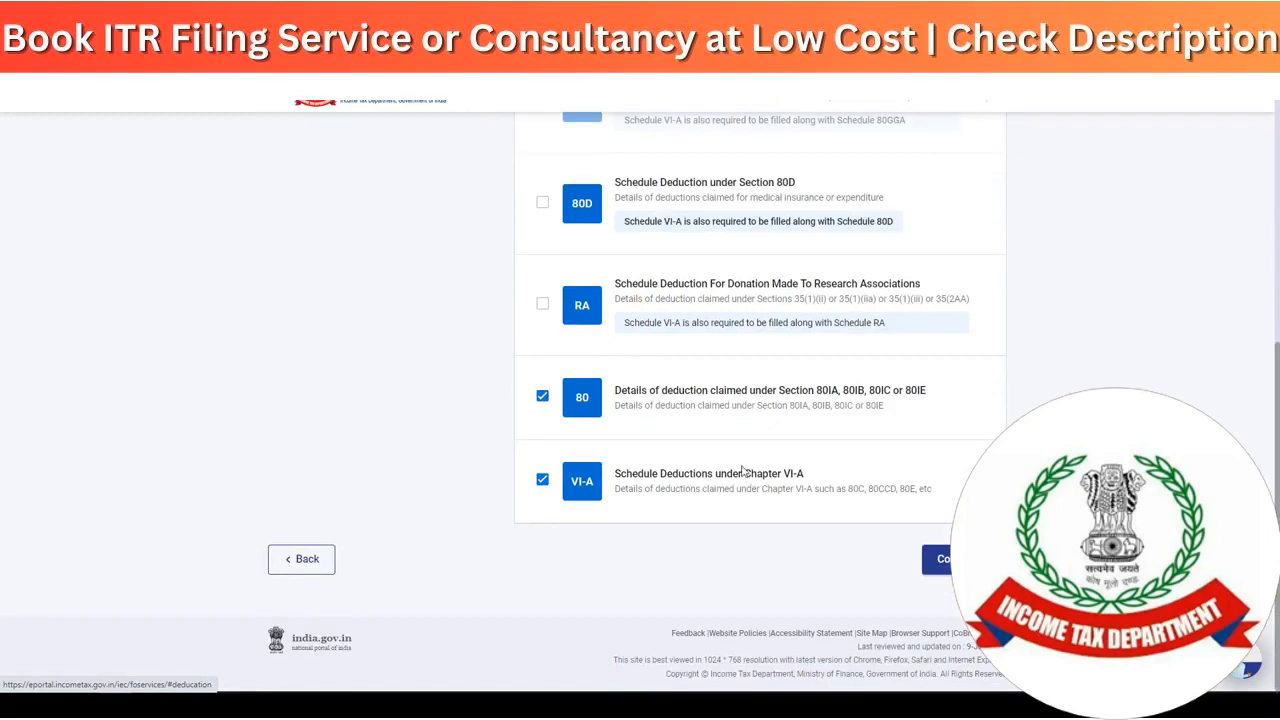
scroll(742, 470, "up", 3)
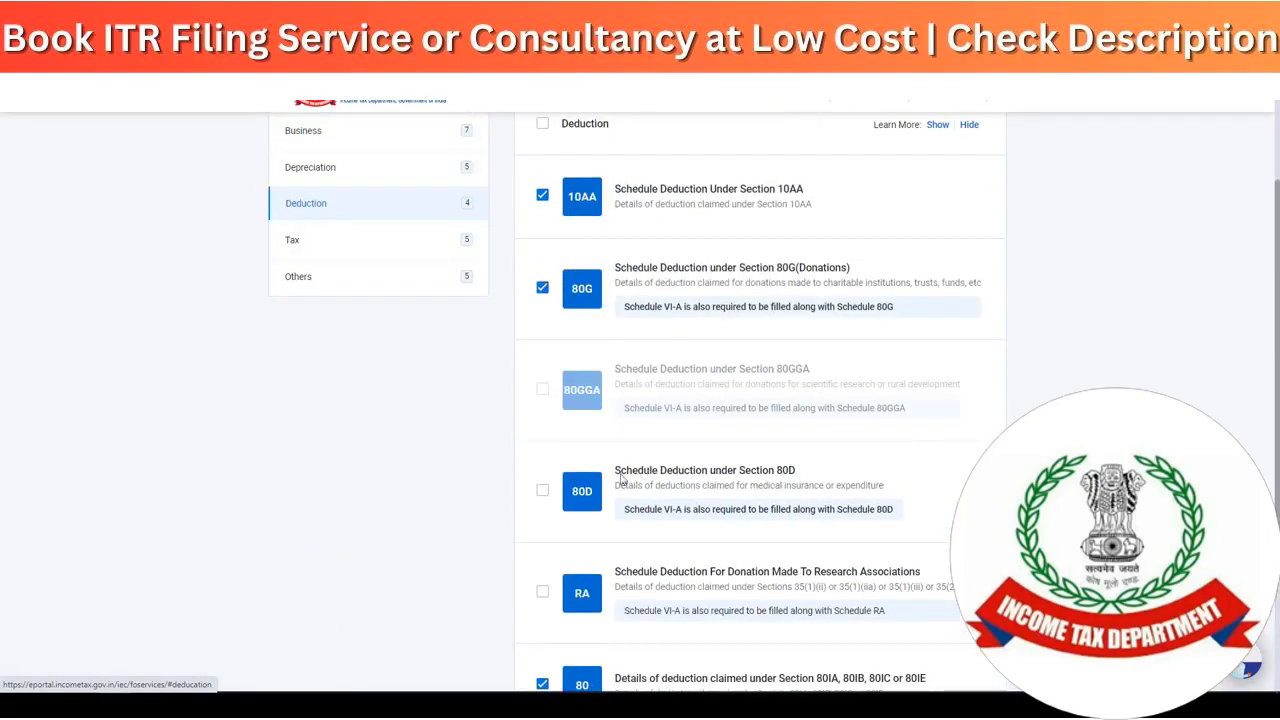
left_click(544, 494)
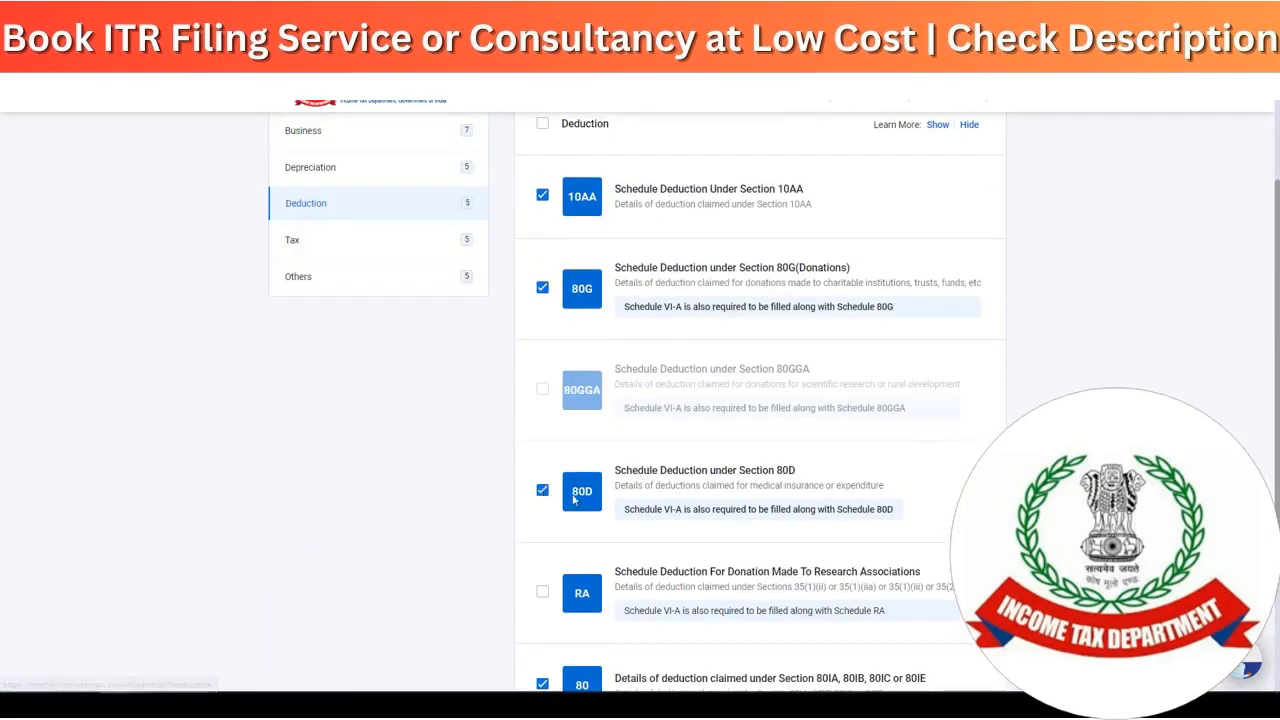
scroll(706, 472, "up", 3)
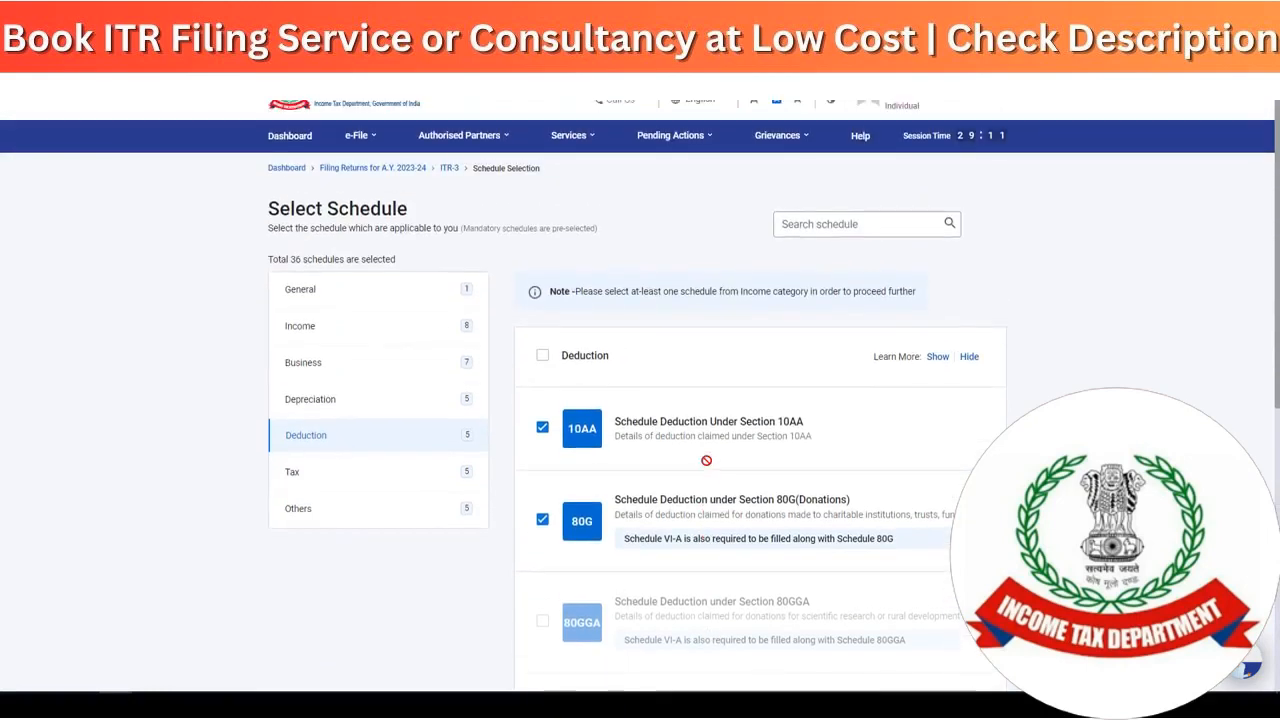
- Submit the schedule selection, accept the disclaimer and skip the schedule questions
scroll(563, 369, "down", 5)
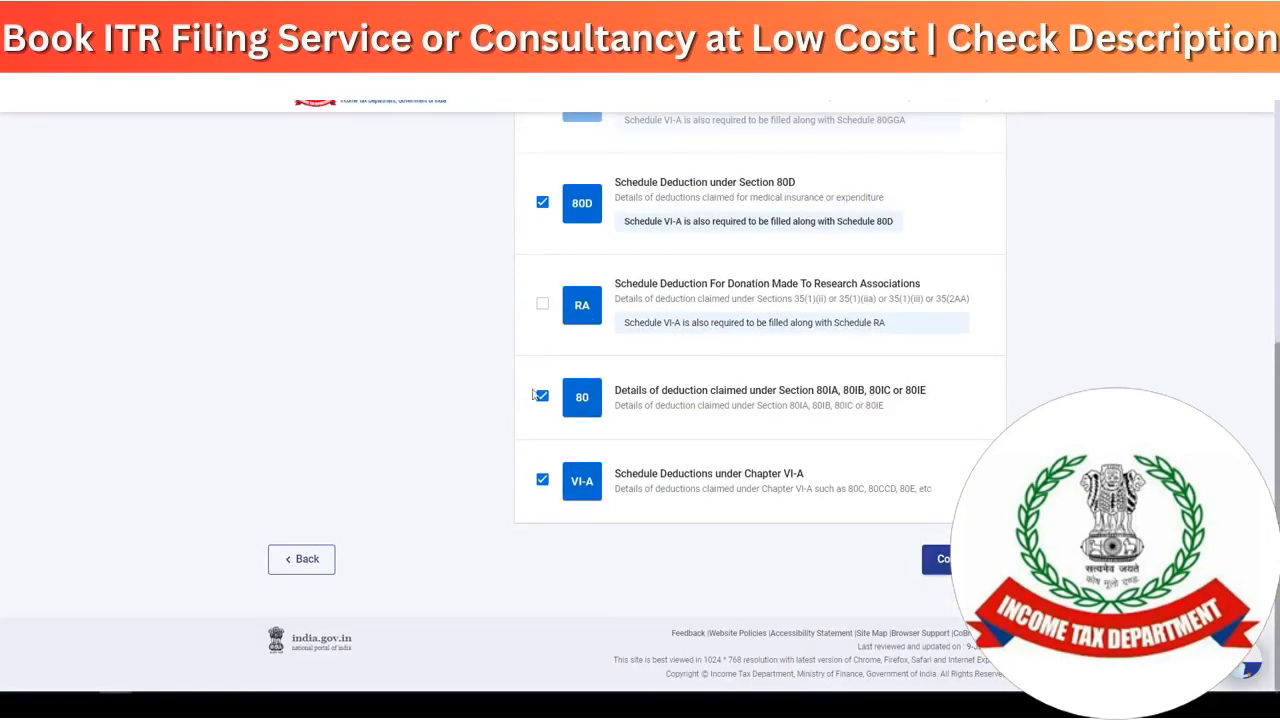
left_click(940, 559)
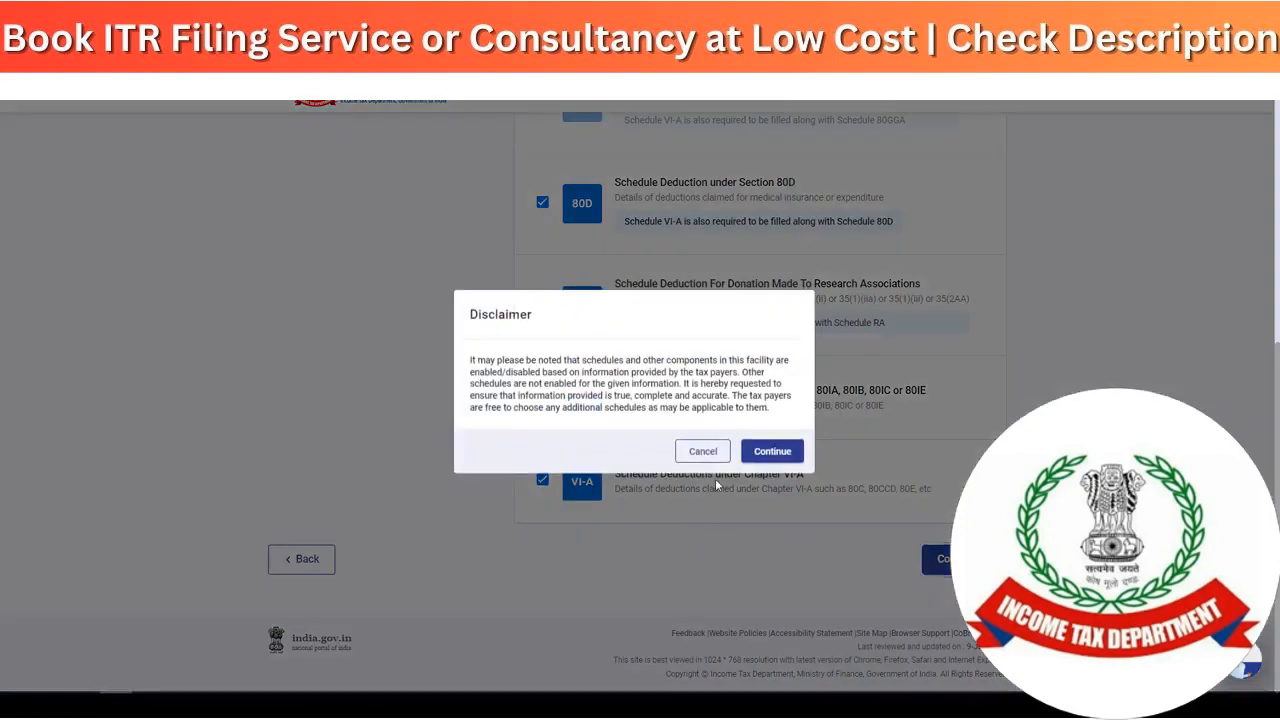
left_click(769, 451)
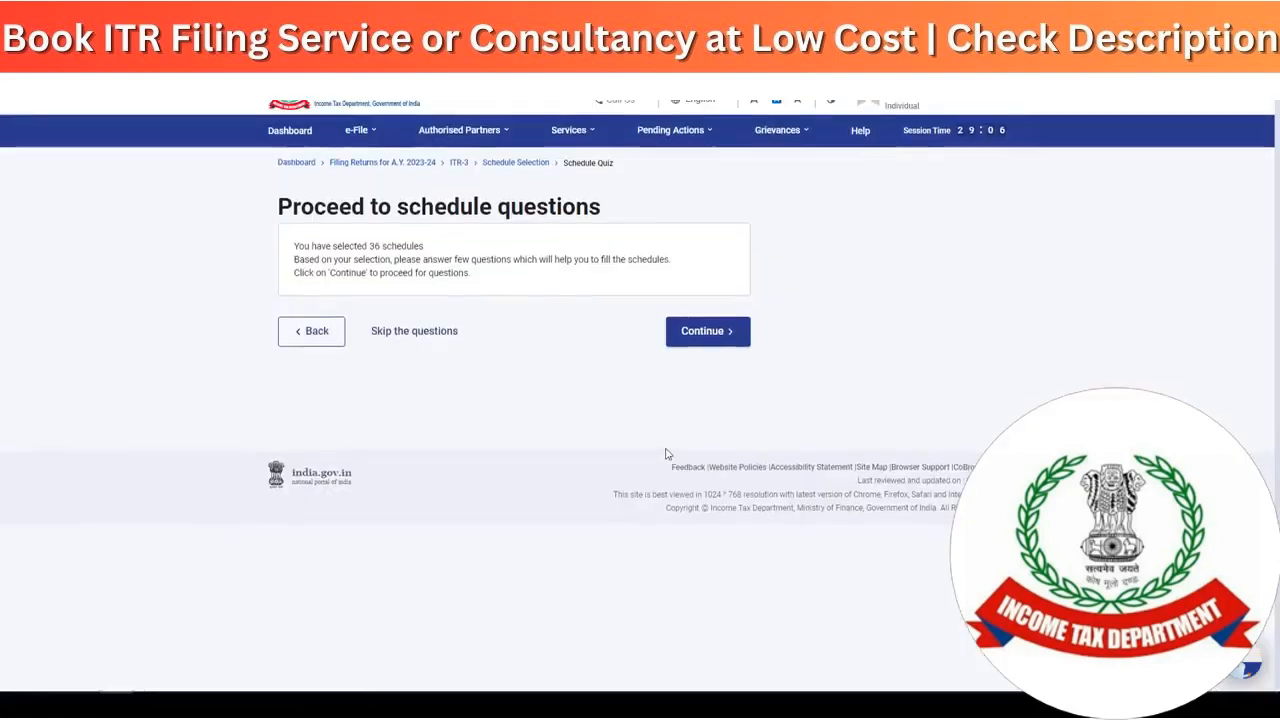
left_click(388, 341)
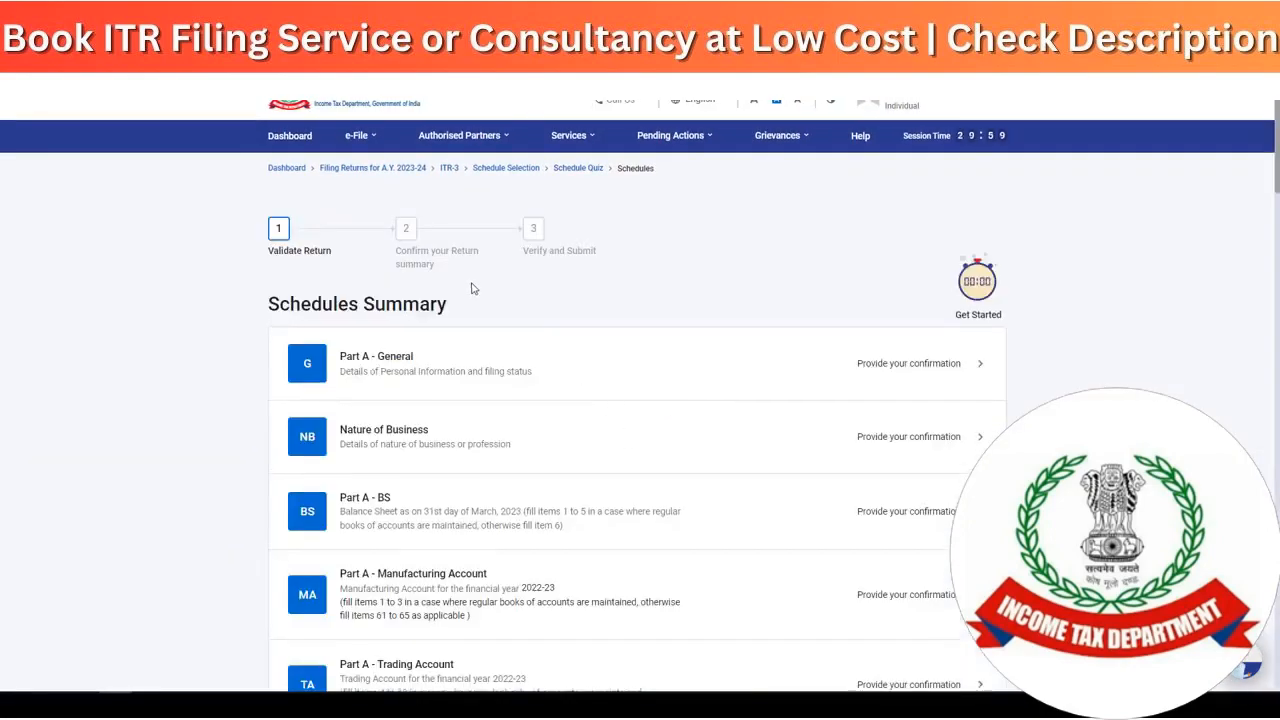
- Open the Part A - General schedule and answer No to having opted for the new tax regime u/s 115BAC in earlier years
scroll(466, 252, "down", 10)
scroll(457, 258, "down", 5)
scroll(452, 252, "up", 15)
left_click(726, 389)
scroll(450, 300, "down", 3)
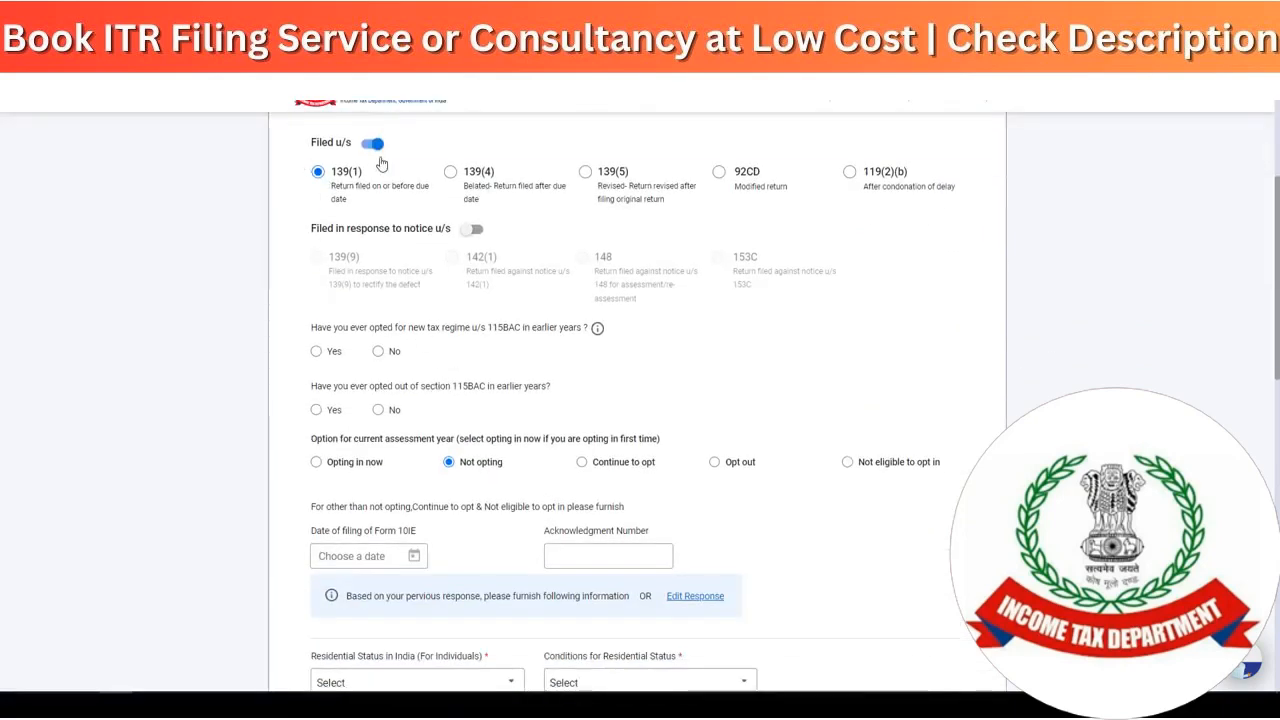
scroll(341, 190, "down", 2)
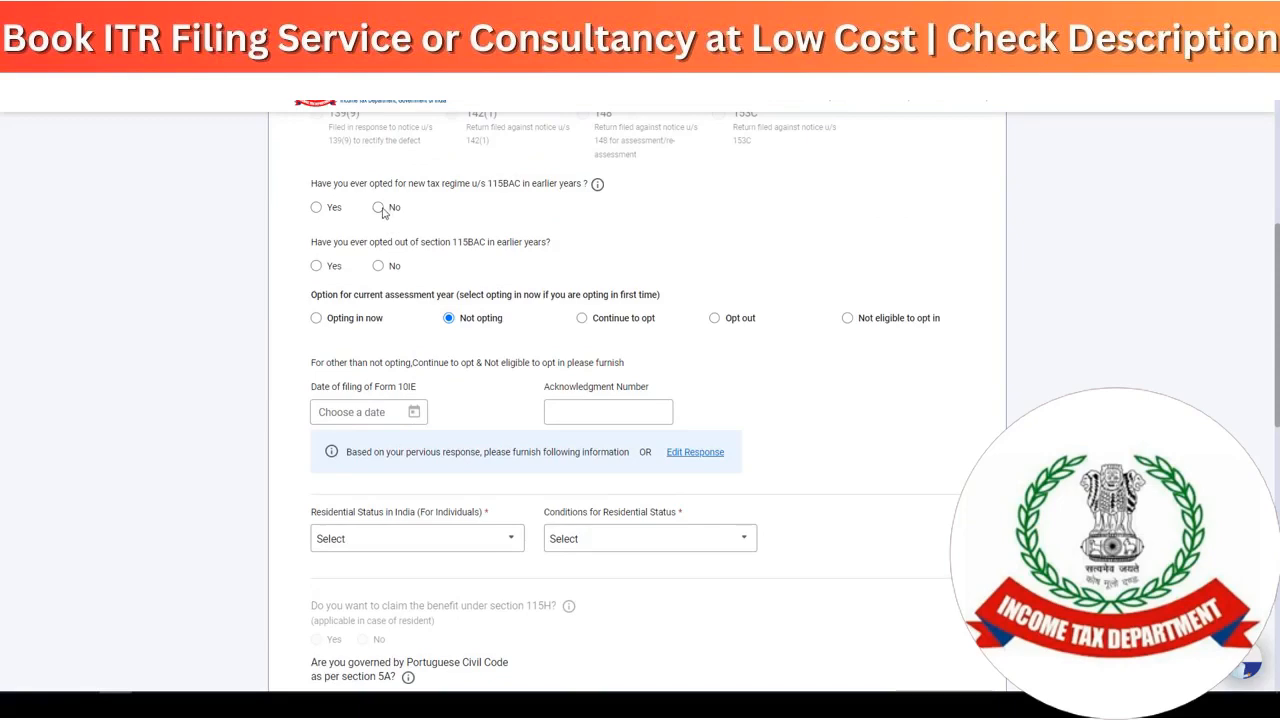
left_click(379, 208)
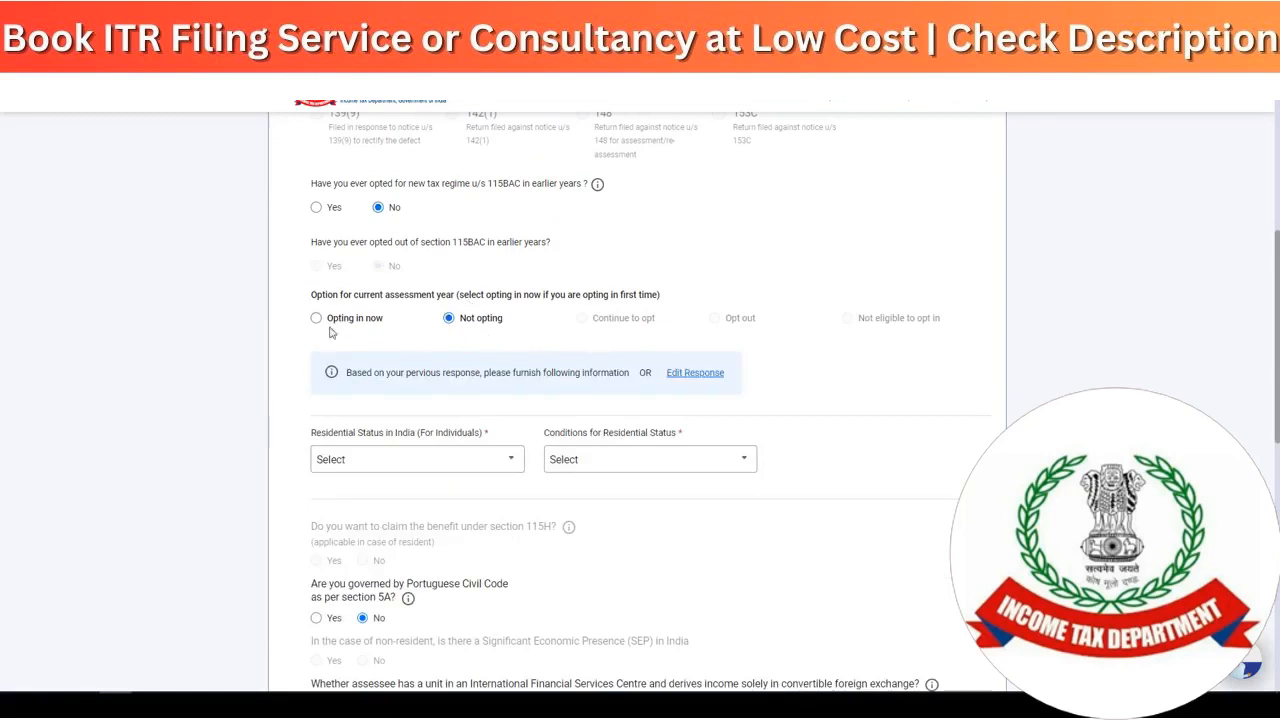
- Set the residential status to Resident, with the condition of being in India for 182 days or more [section 6(1)(a)]
scroll(558, 357, "down", 1)
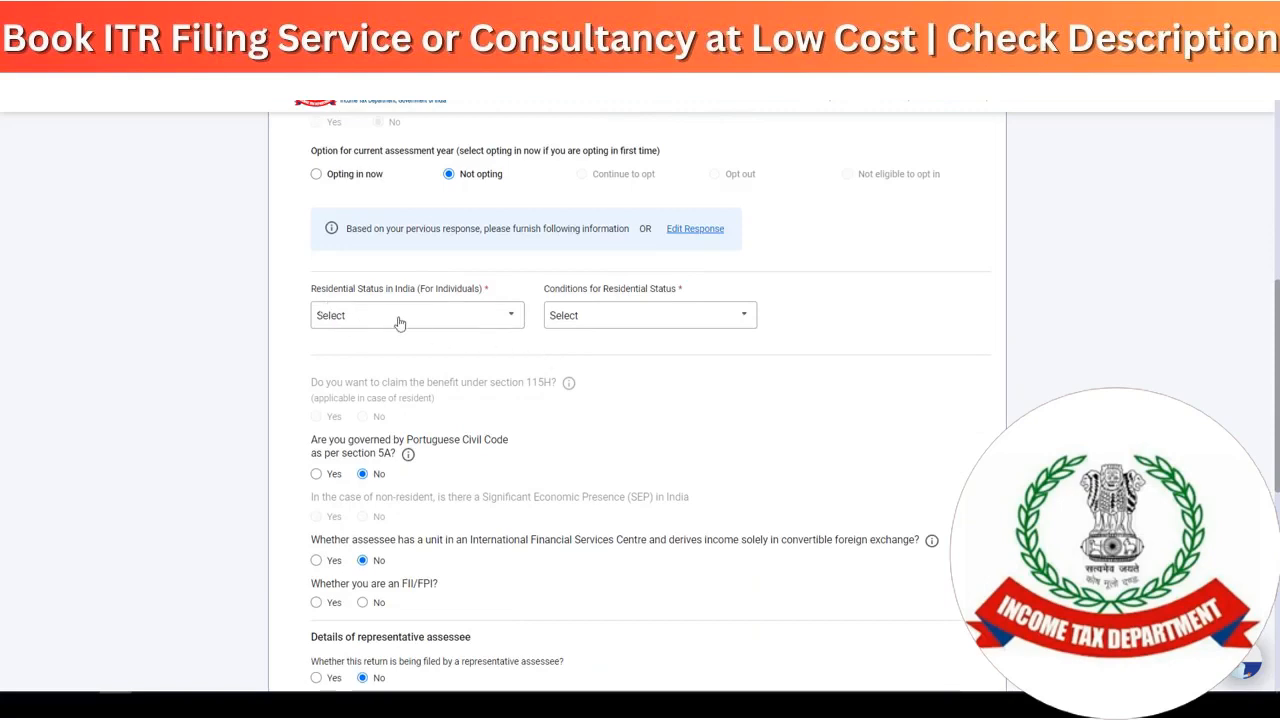
left_click(430, 324)
left_click(397, 376)
left_click(638, 325)
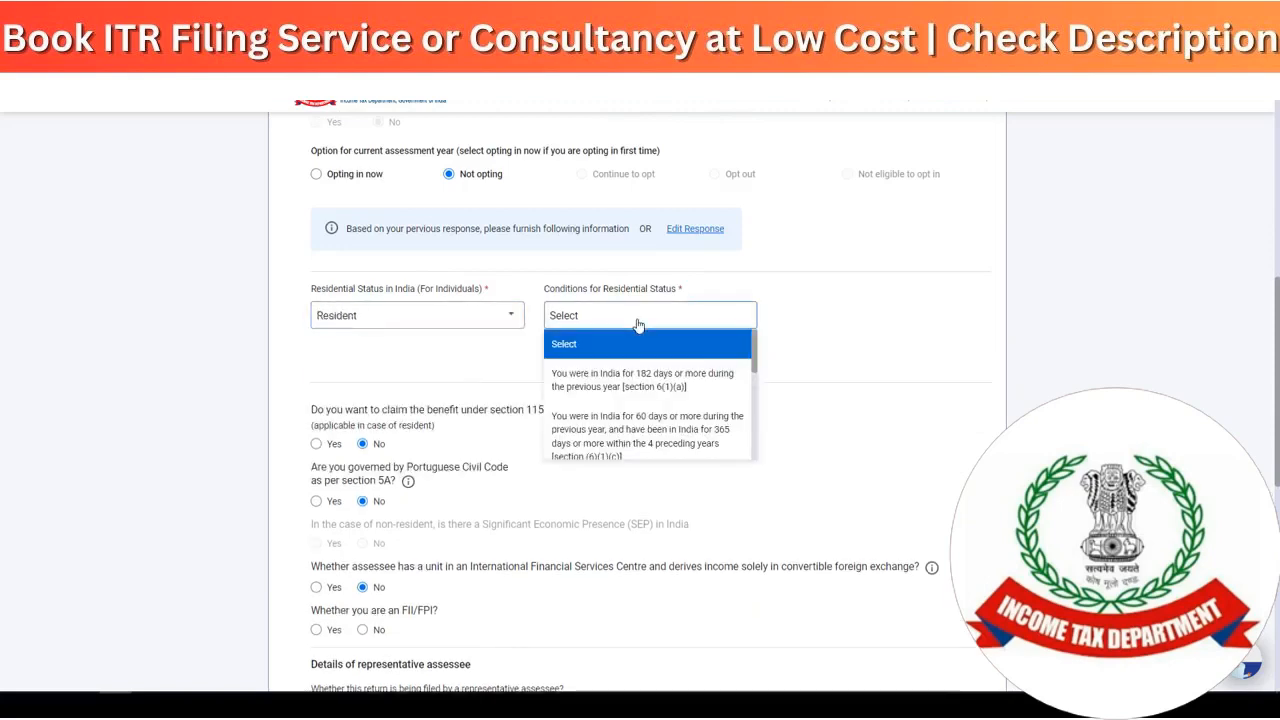
left_click(667, 379)
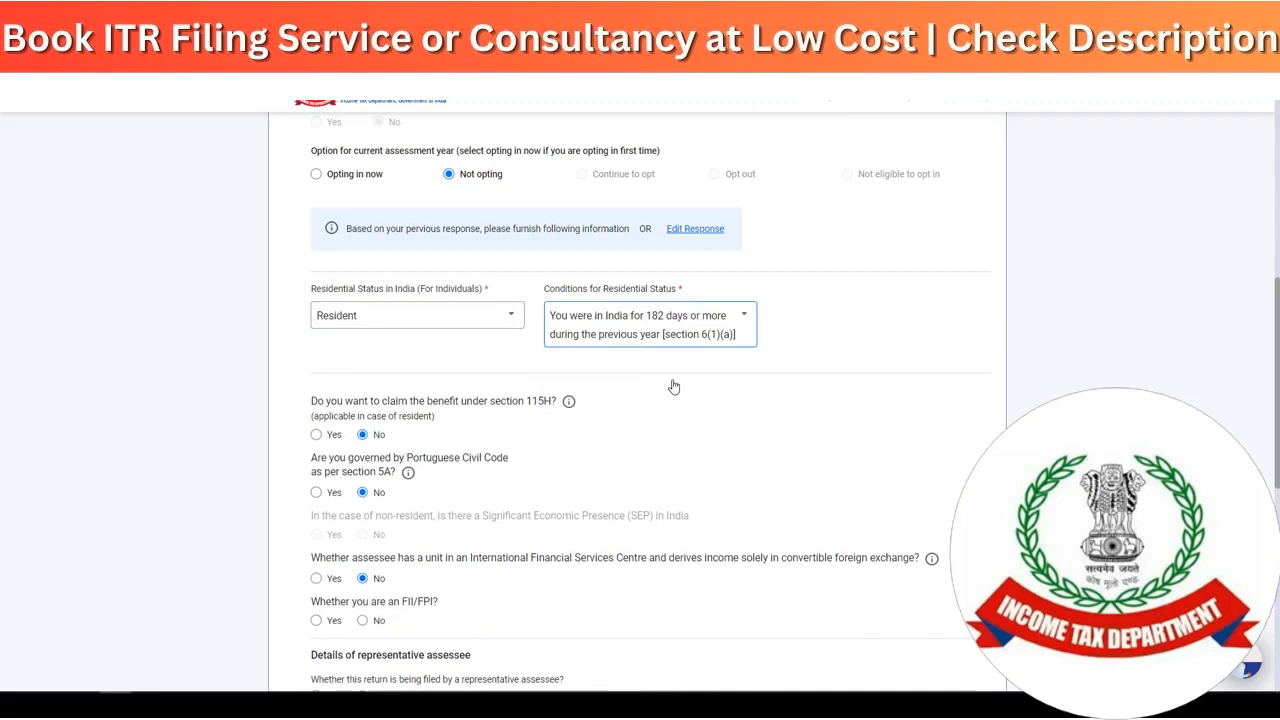
- Answer No to the FII/FPI, directorship, firm partner and unlisted equity share questions, and save the filing section
scroll(674, 380, "down", 1)
scroll(674, 380, "down", 3)
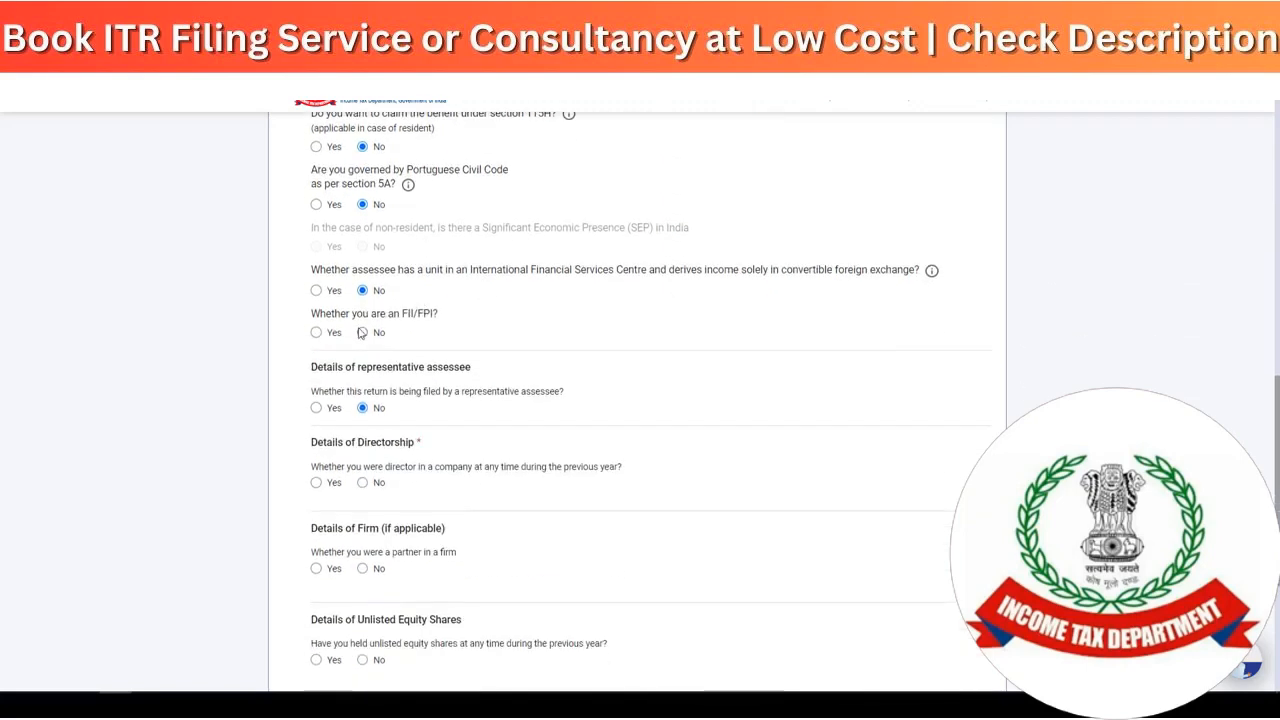
left_click(363, 333)
scroll(443, 354, "down", 2)
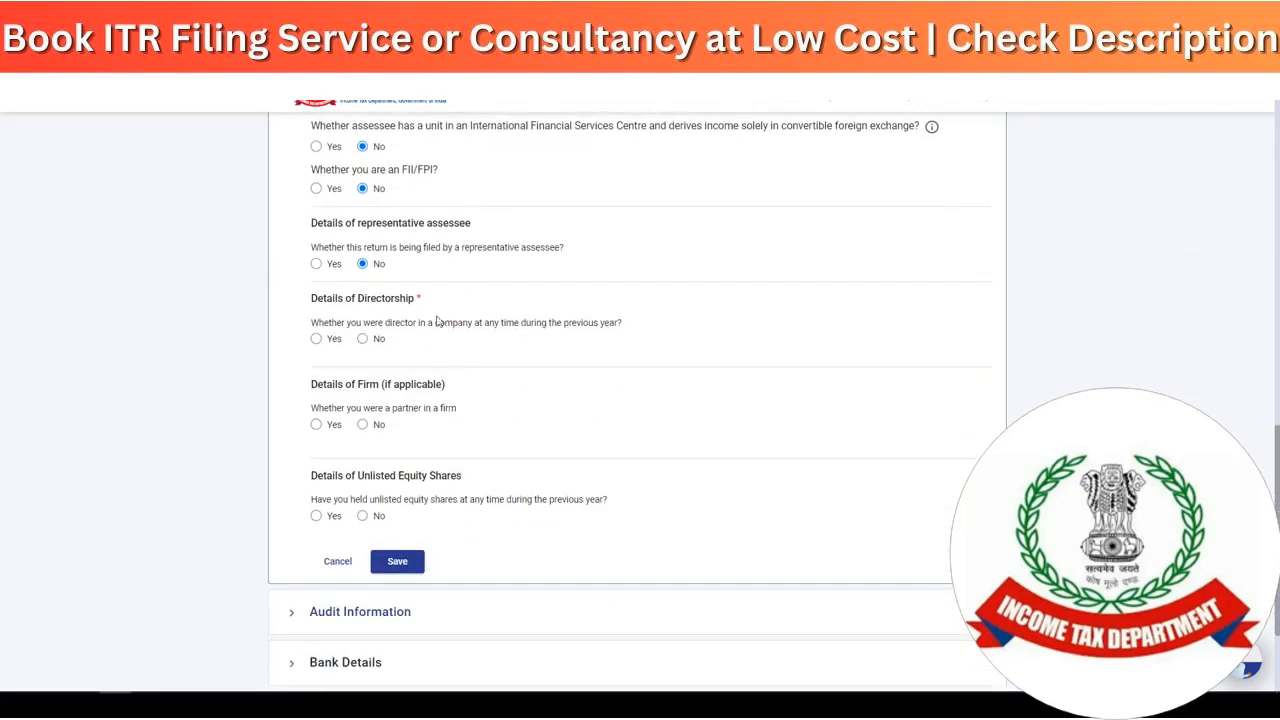
left_click(363, 340)
scroll(489, 351, "down", 2)
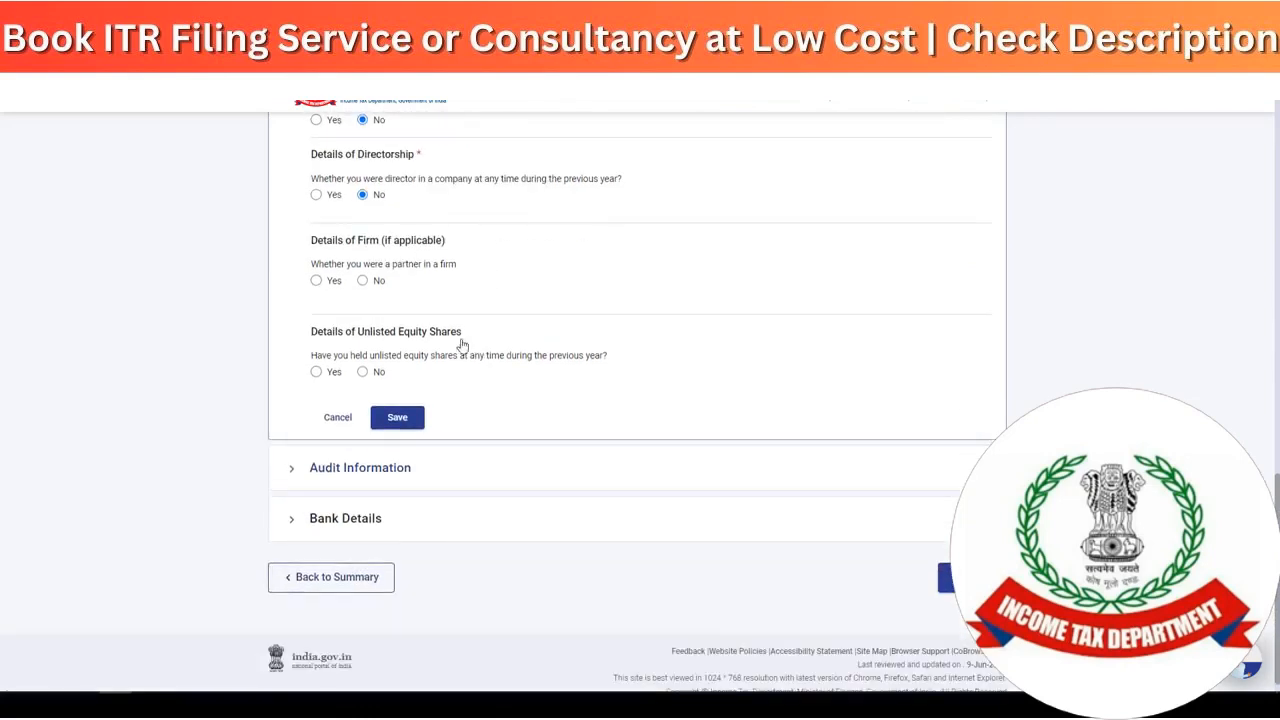
left_click(363, 281)
left_click(412, 422)
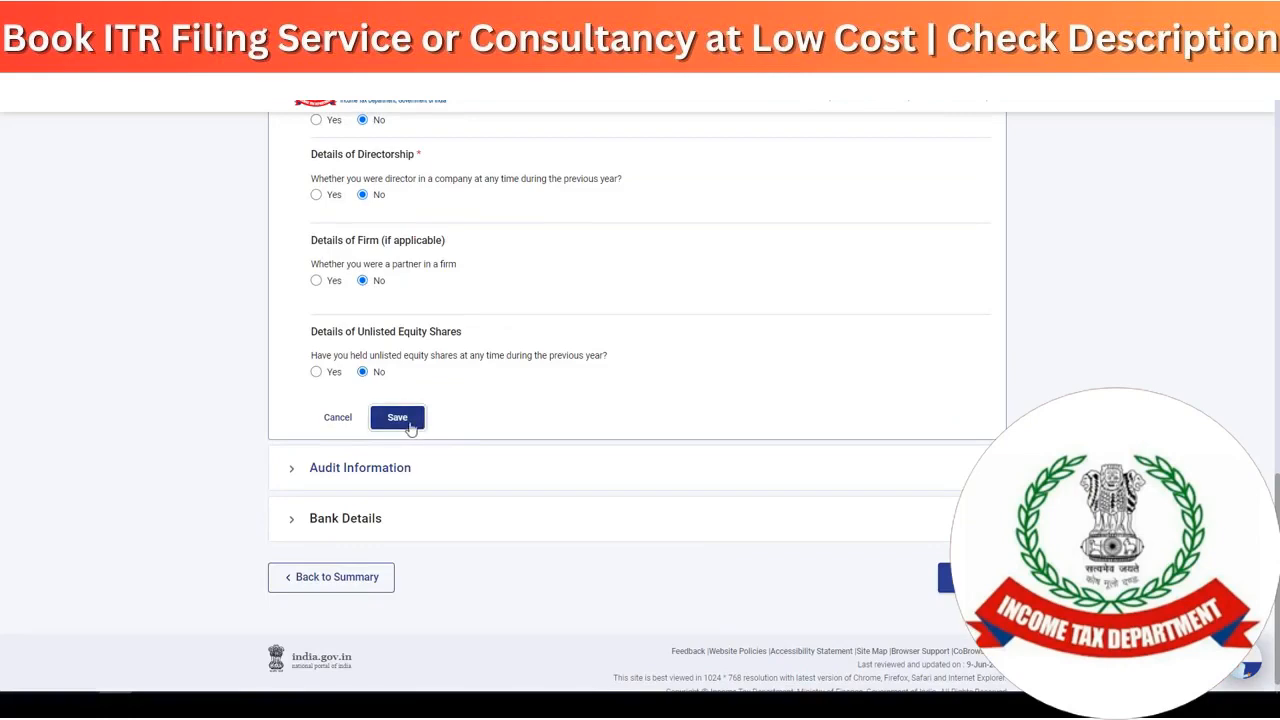
- In Audit Information, answer No for sections 44AA, 44AE/44AD/44ADA and 44AB, choose turnover not exceeding 1 crore, and proceed through Bank Details
left_click(331, 468)
scroll(520, 460, "down", 4)
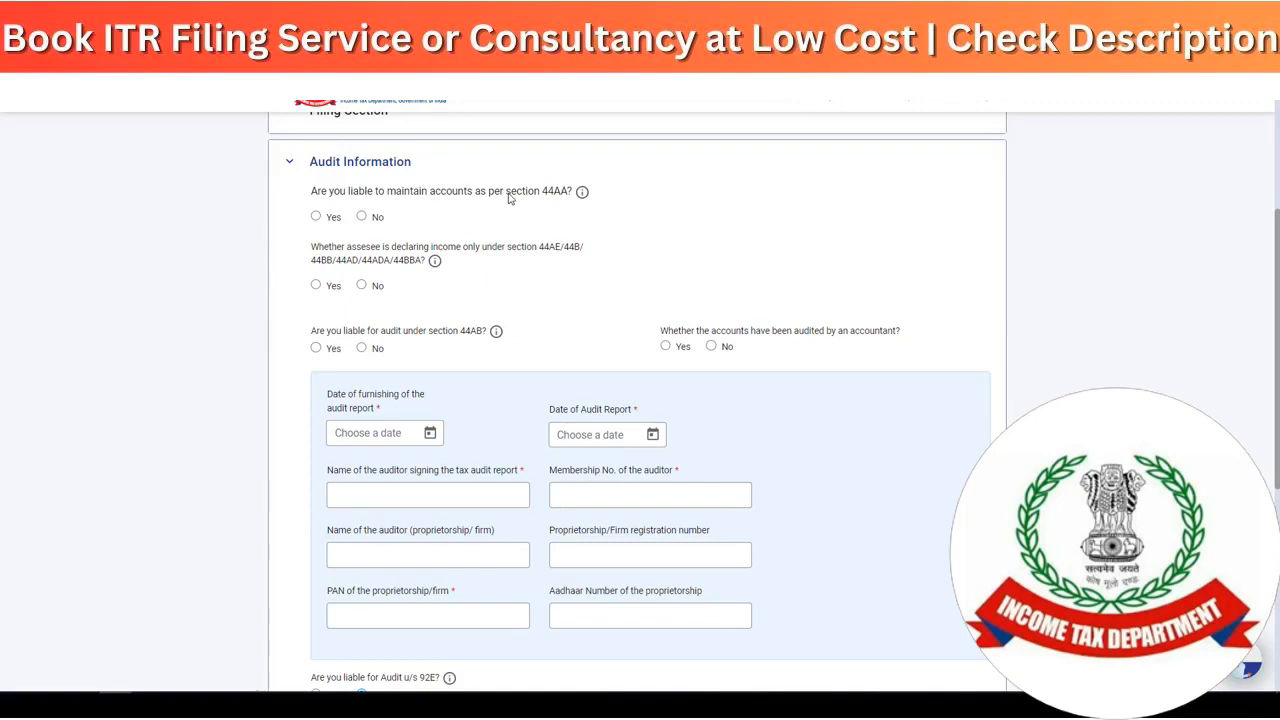
left_click(361, 216)
left_click(362, 285)
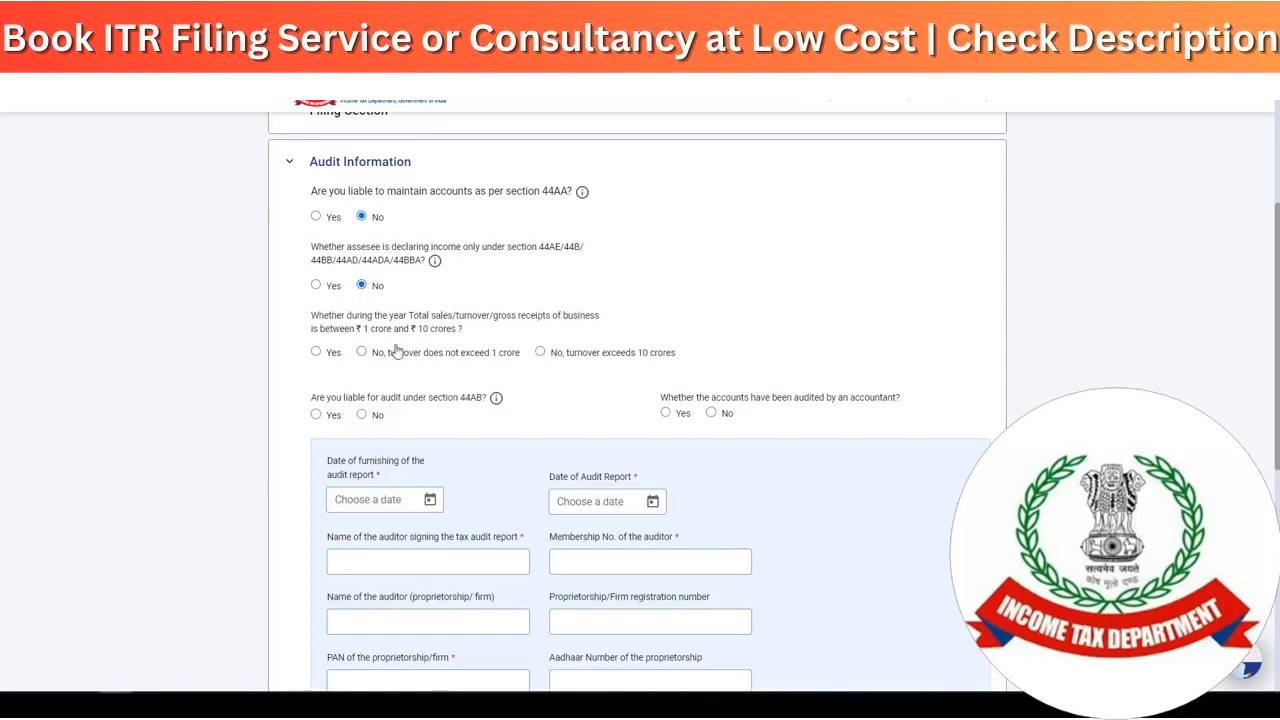
scroll(400, 345, "down", 1)
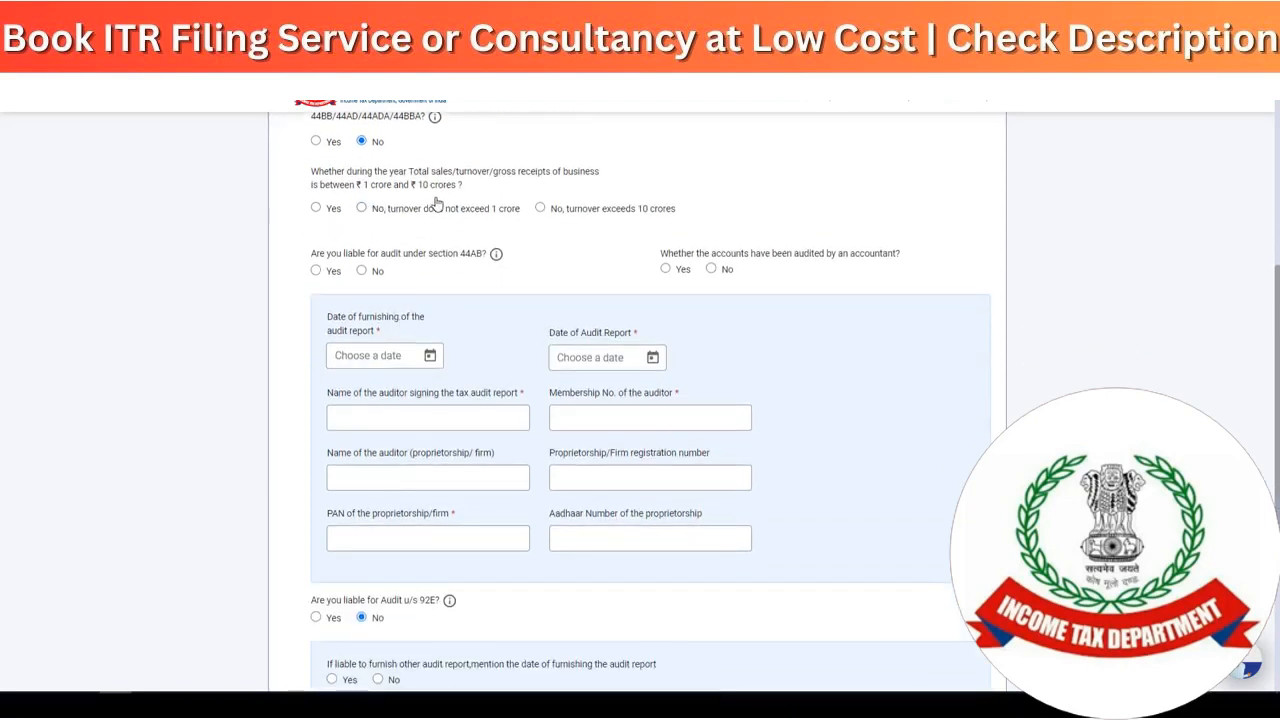
left_click(361, 208)
left_click(361, 270)
left_click(472, 580)
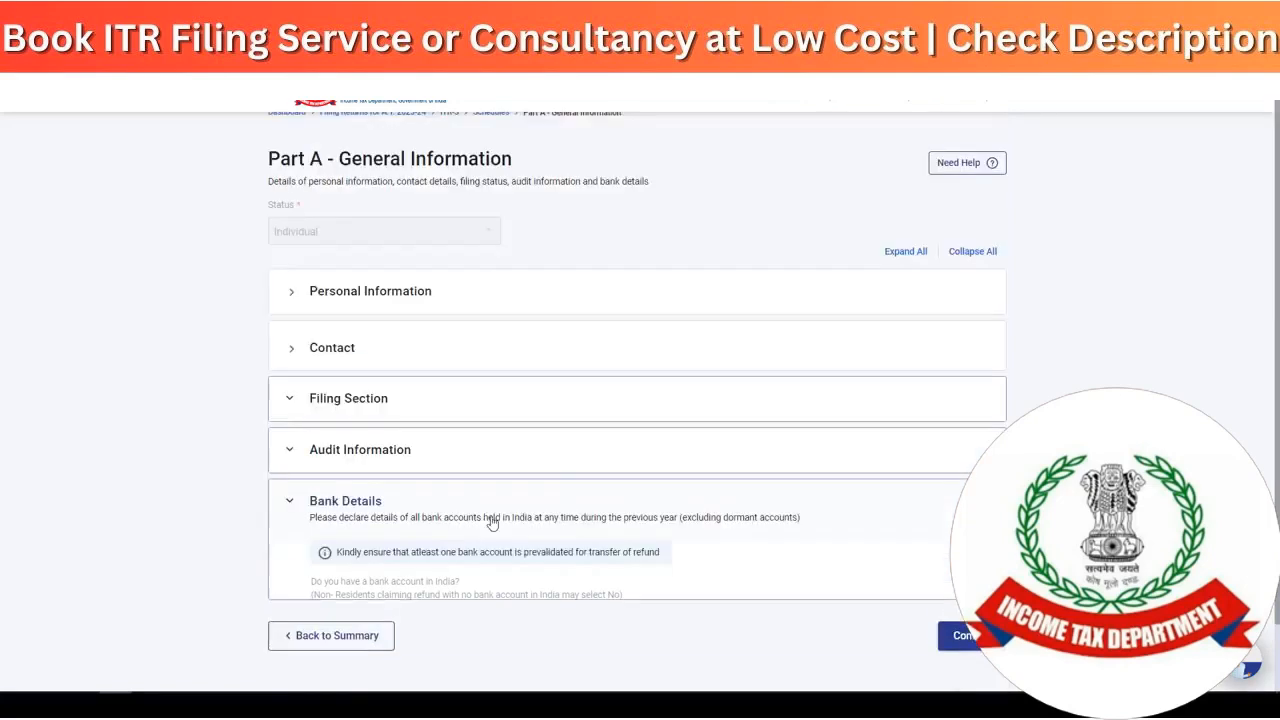
scroll(598, 438, "down", 3)
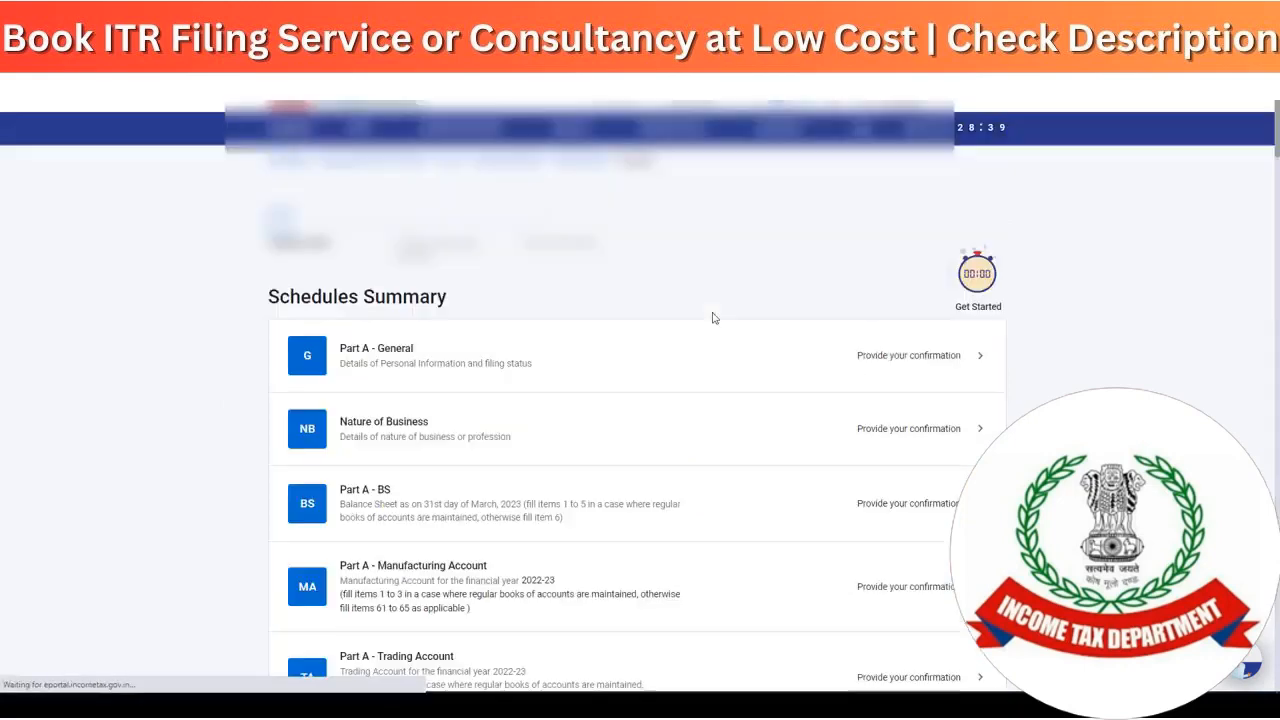
- Add a Nature of Business entry with code 13018 - Other financial intermediation services n.e.c
left_click(599, 279)
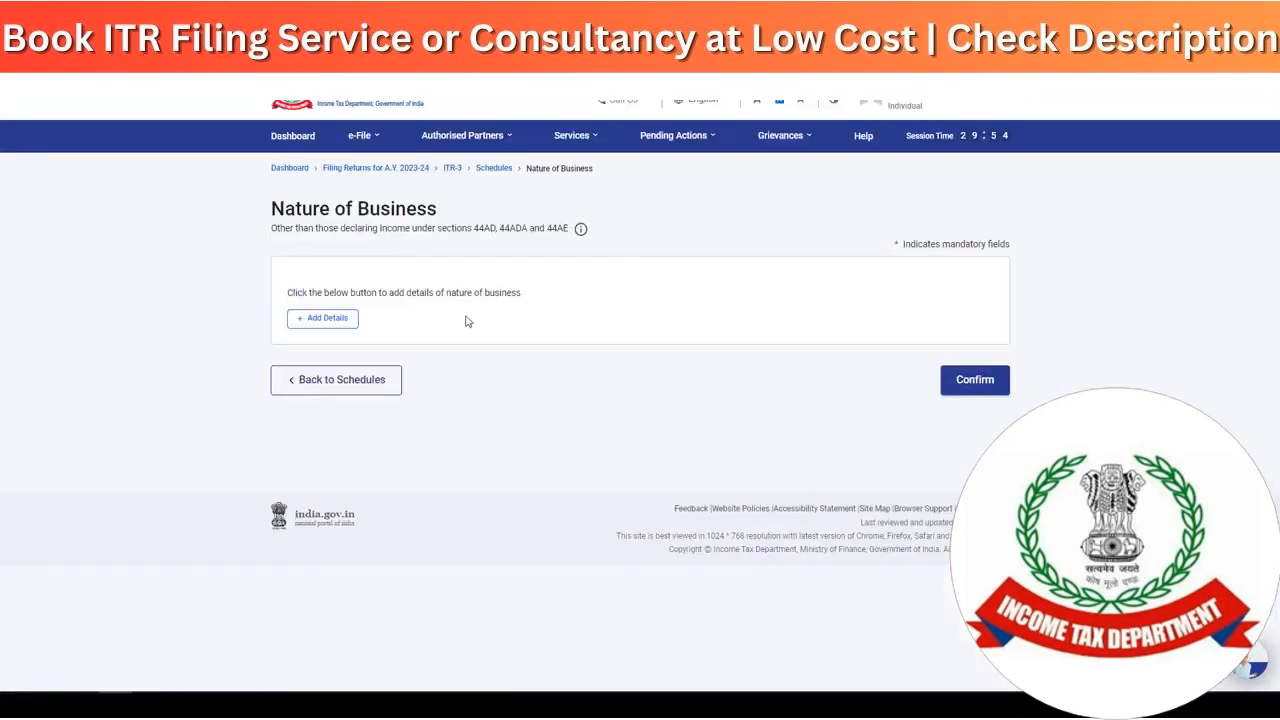
left_click(345, 322)
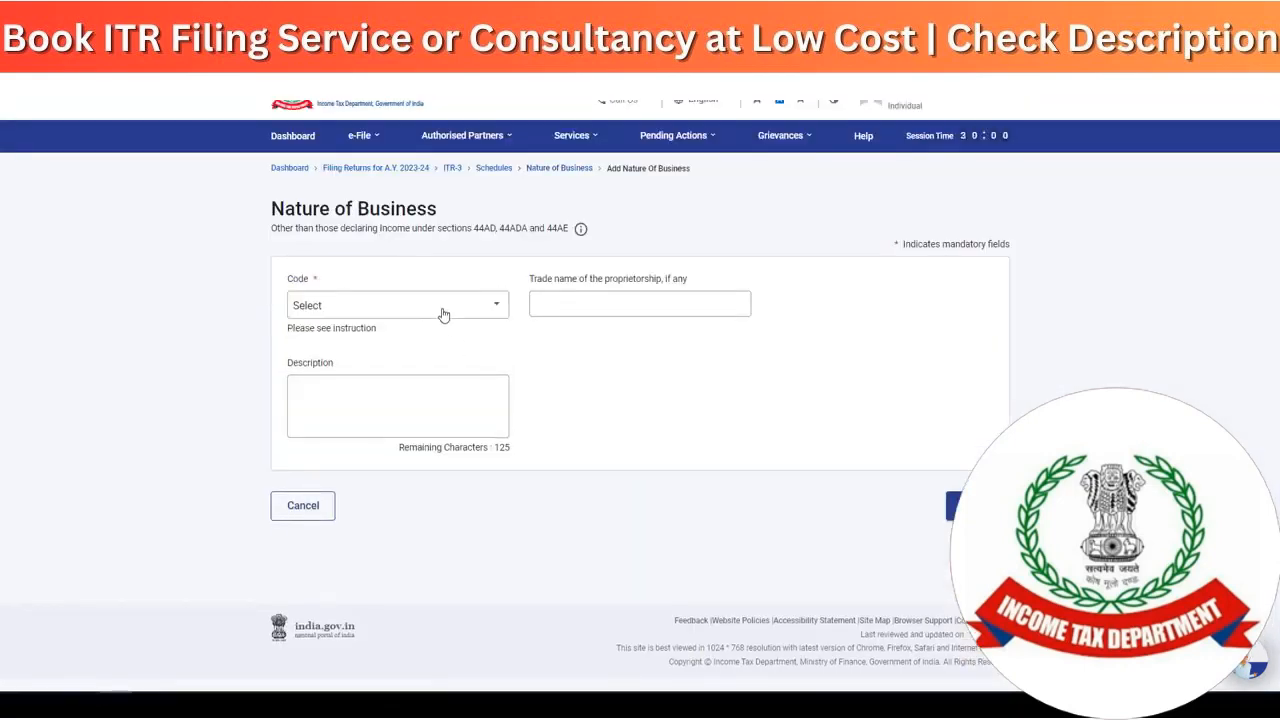
left_click(444, 315)
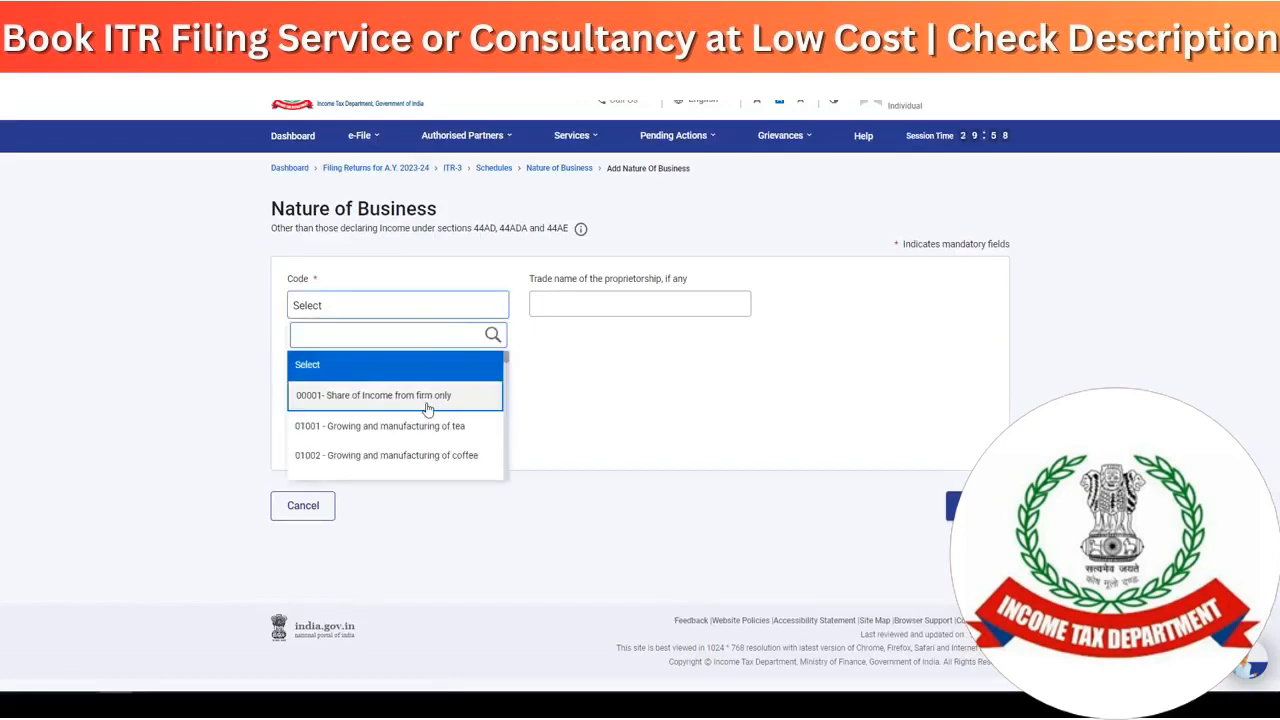
scroll(424, 395, "down", 15)
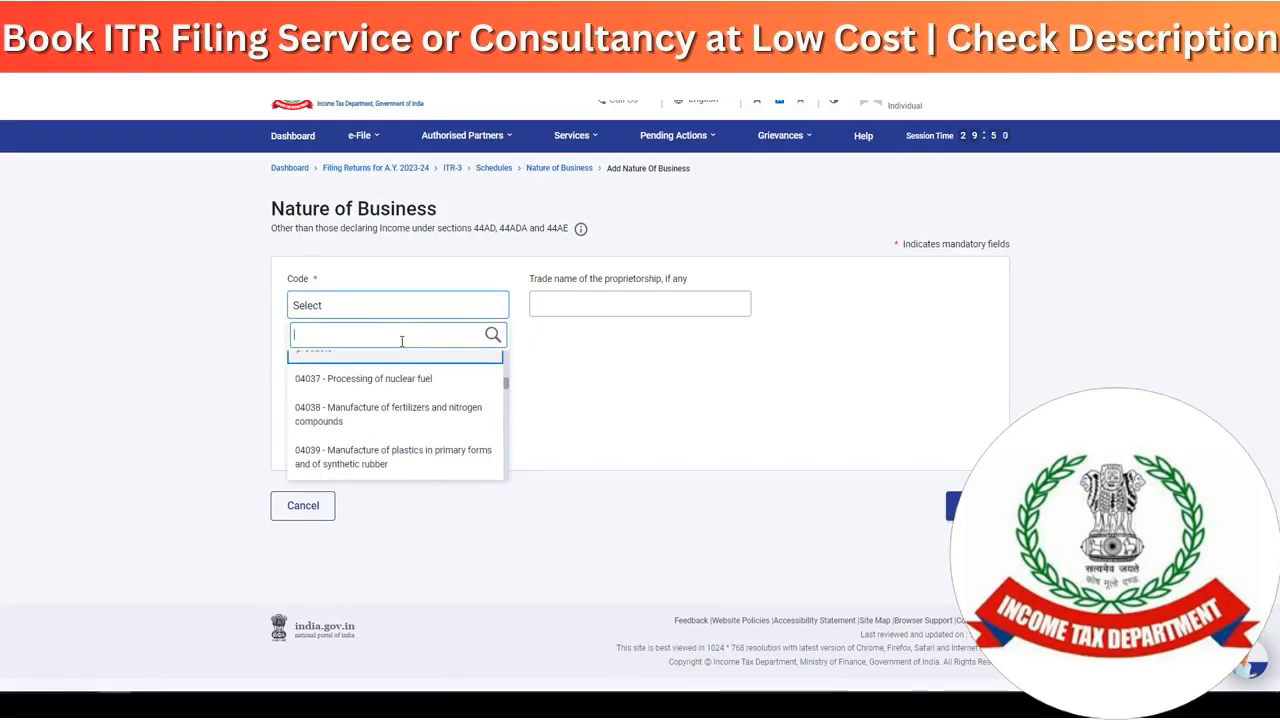
type("finac")
key("BackSpace")
key("BackSpace")
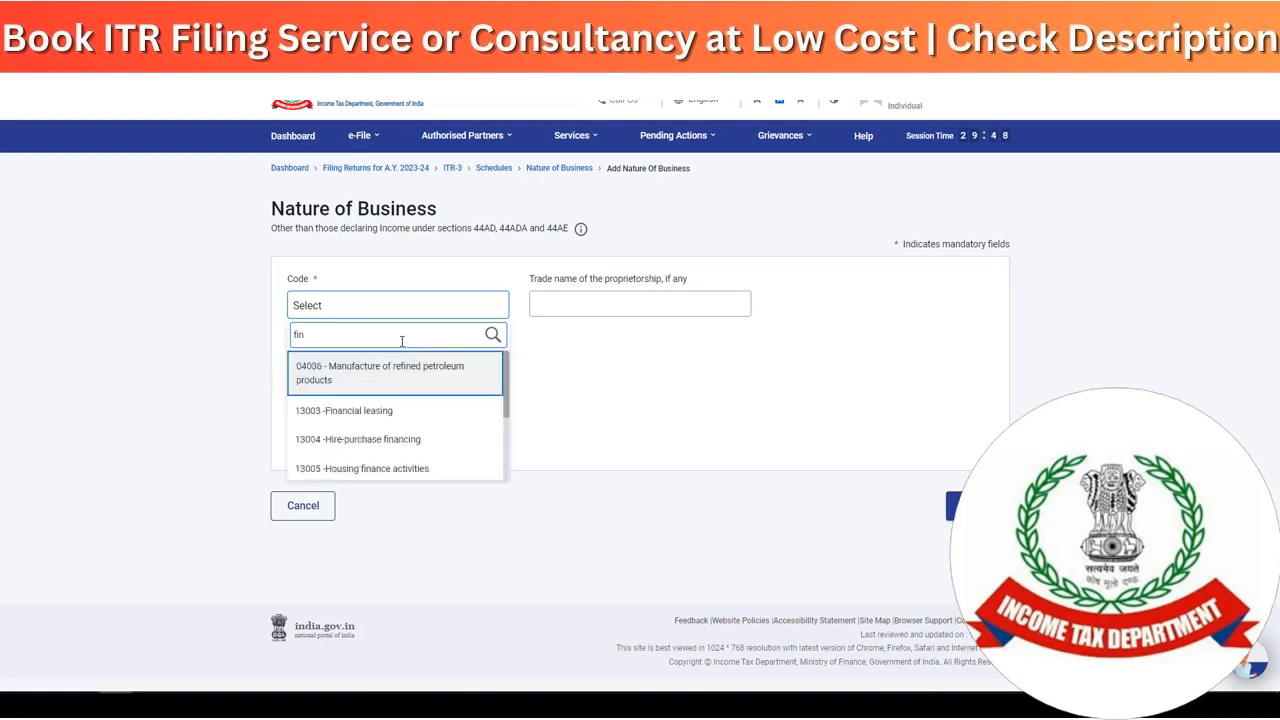
type("n")
key("BackSpace")
type("ancial")
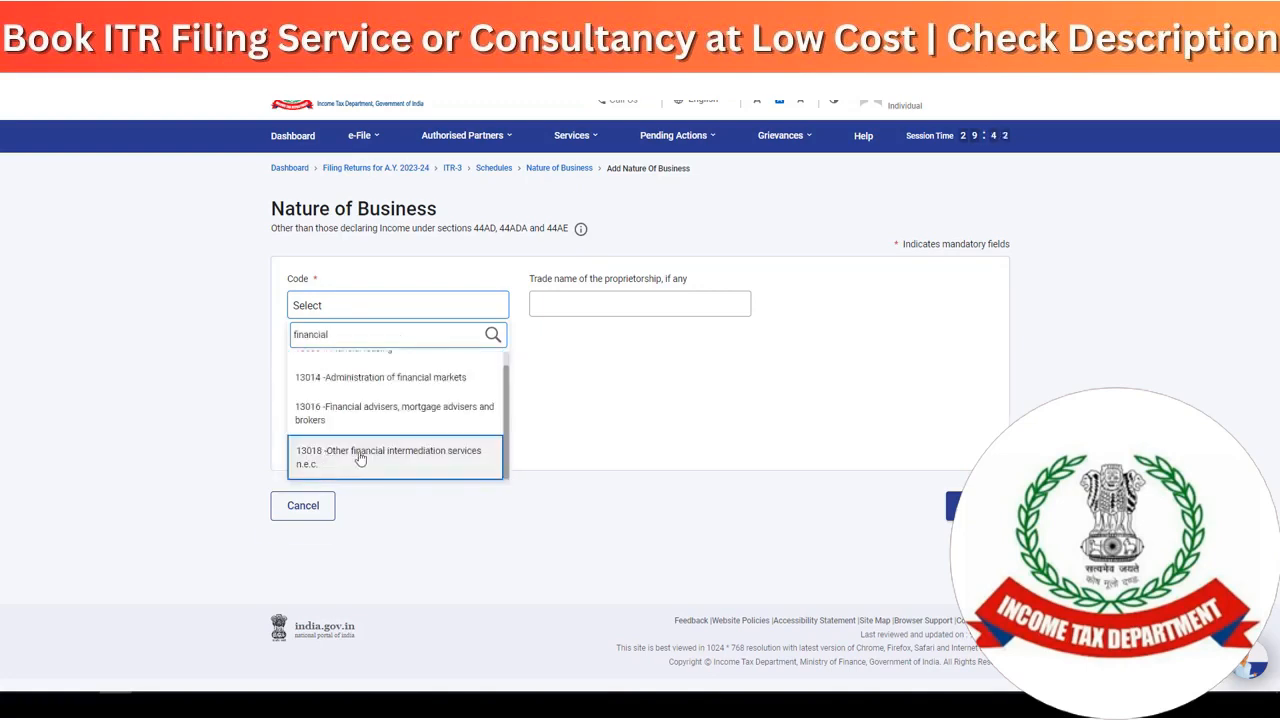
left_click(358, 454)
- Enter Trading as the trade name of the proprietorship
left_click(651, 304)
type("Tr")
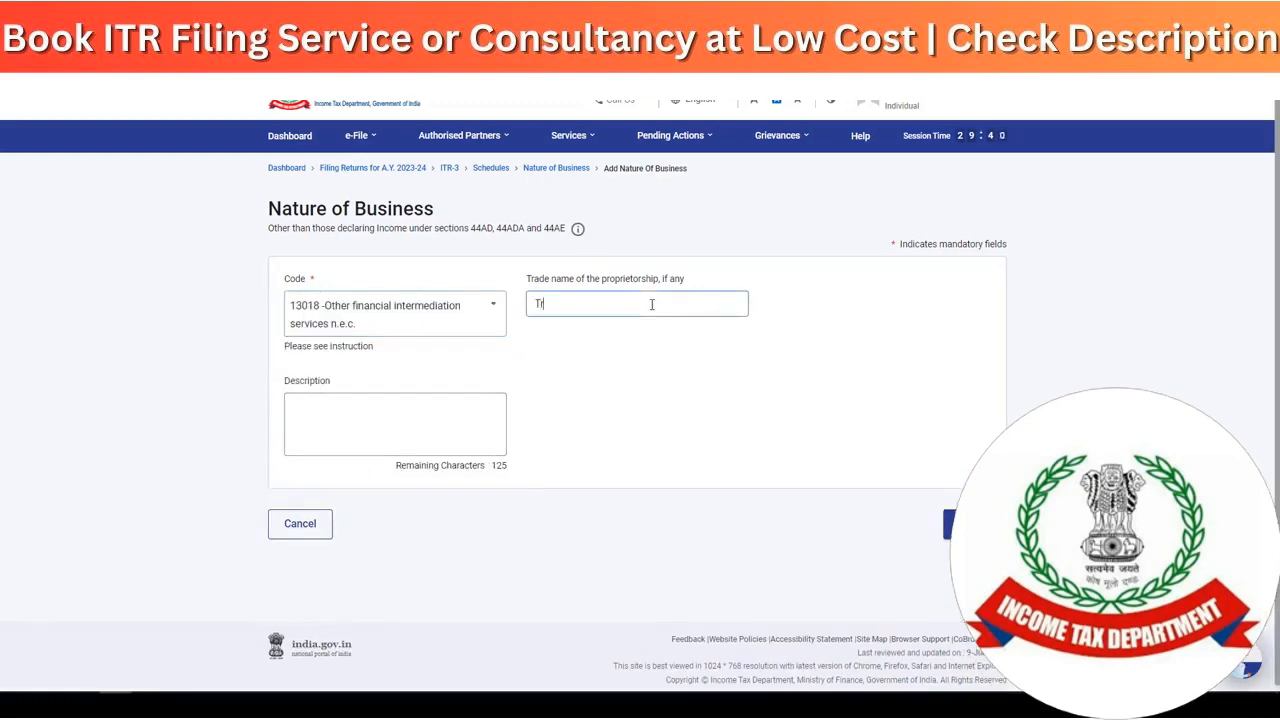
type("ading")
left_click(677, 416)
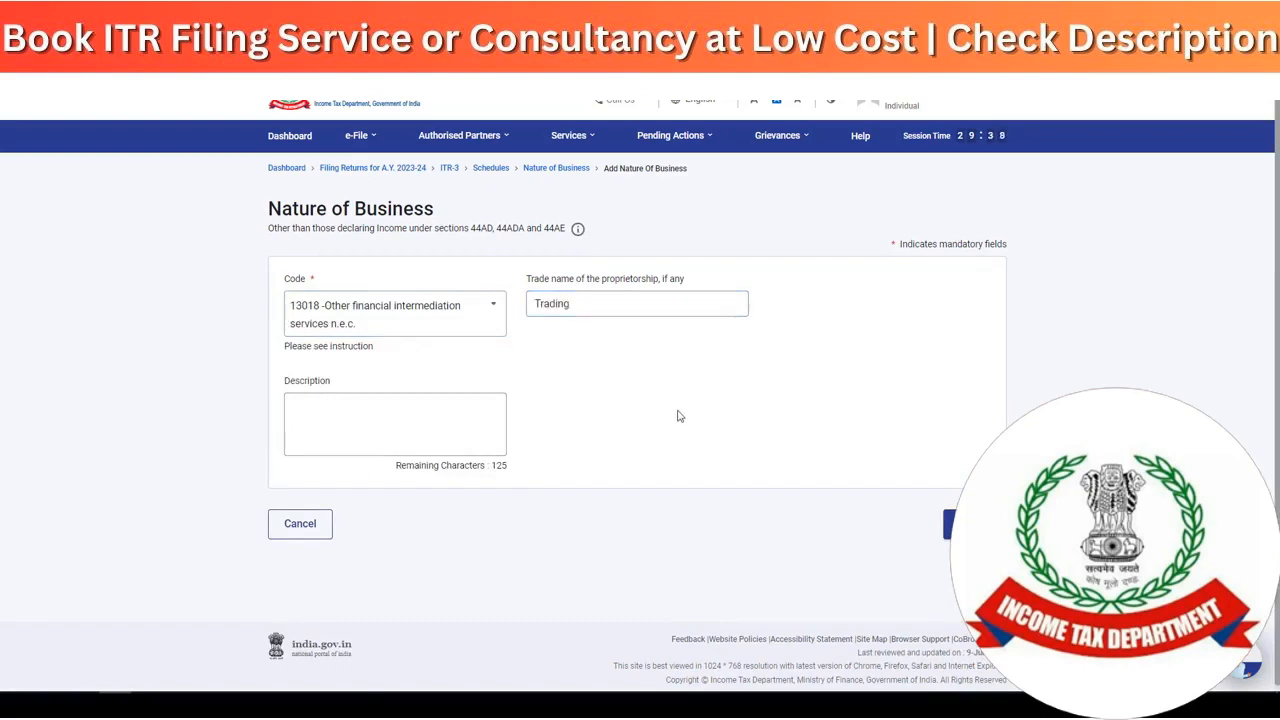
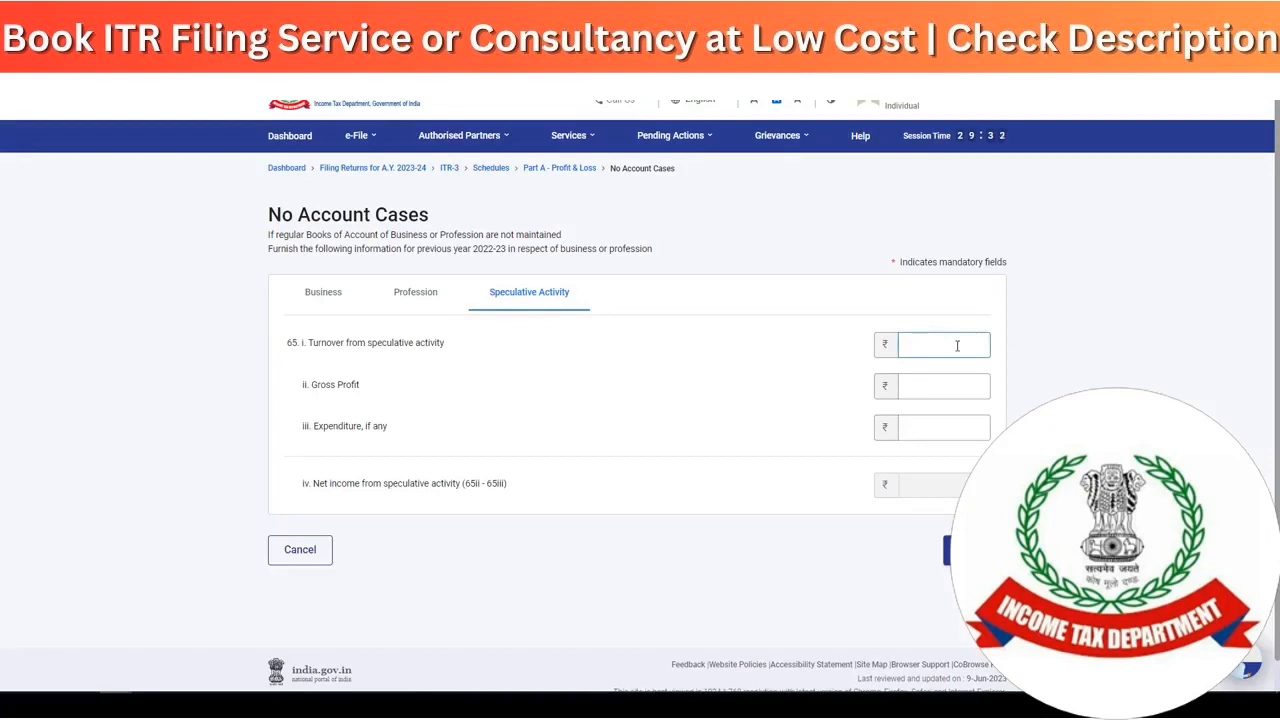
- Leave the speculative activity figures blank and open the Business section of No Account Cases
left_click(963, 386)
left_click(318, 300)
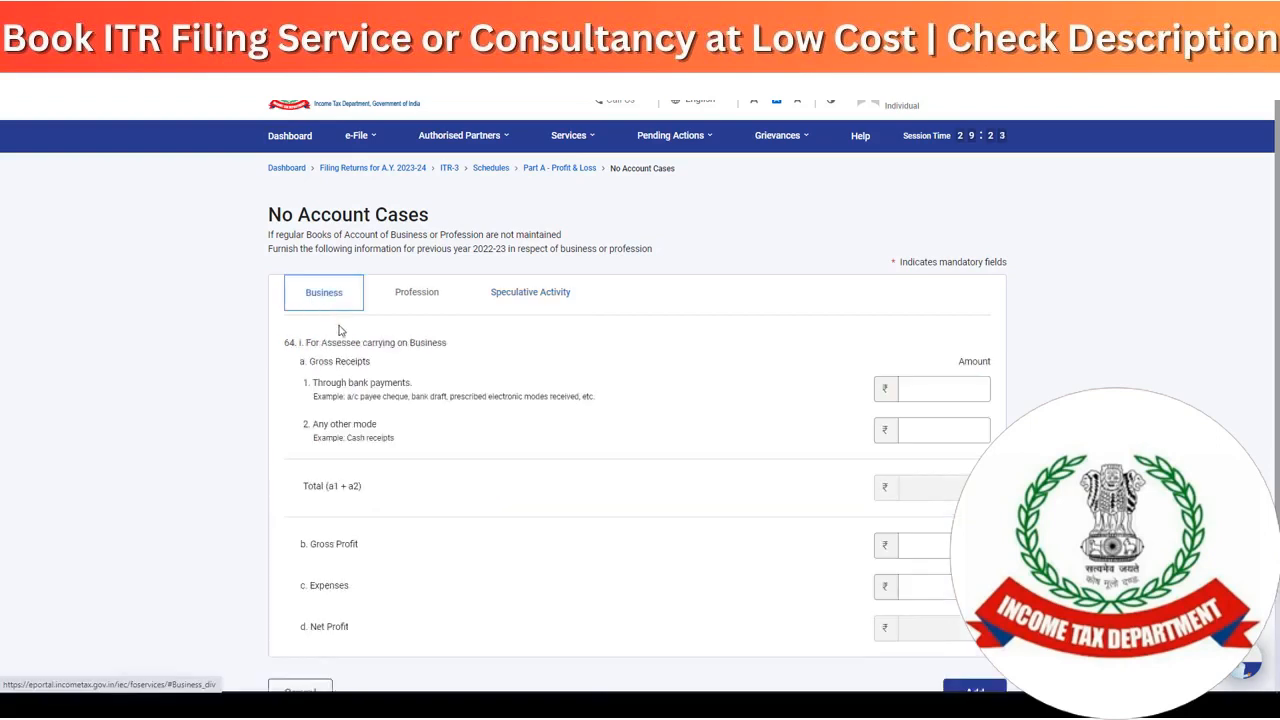
scroll(377, 384, "down", 3)
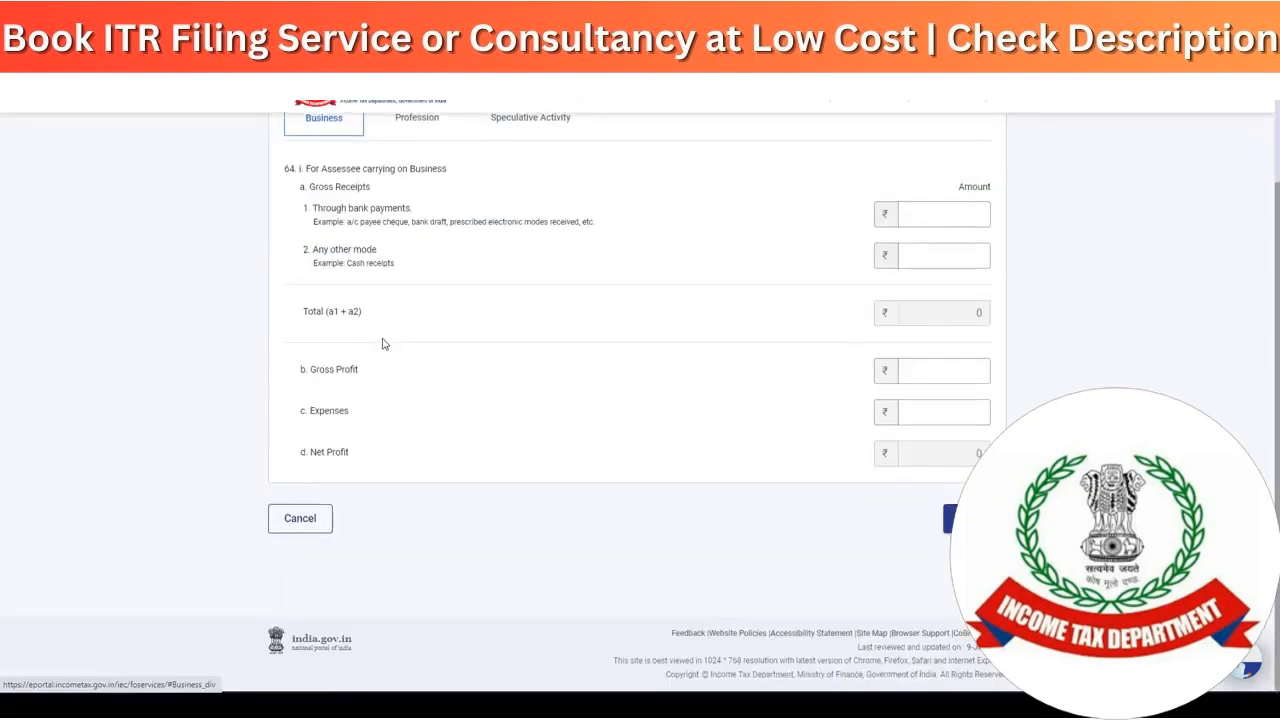
- Switch to the Zerodha tax statement in Excel and look up the options turnover on the F&O sheet
key("alt+Tab")
left_click(364, 665)
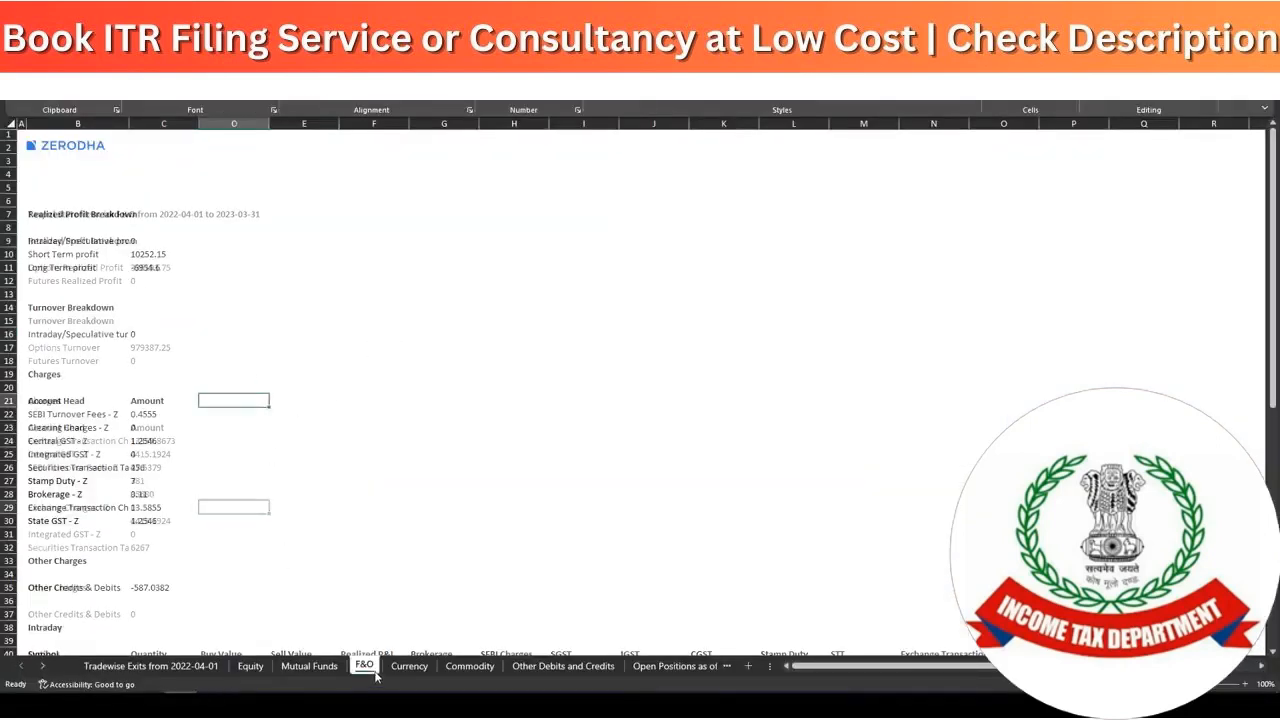
left_click(155, 331)
left_click(150, 347)
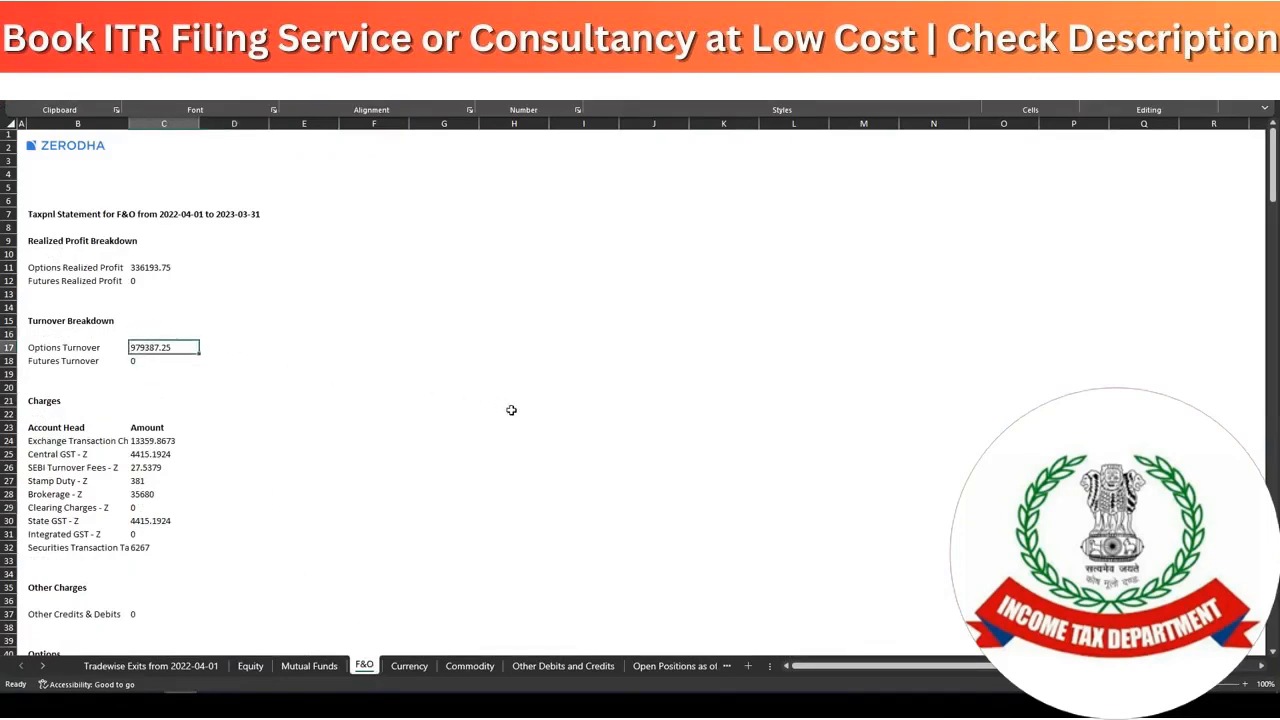
key("alt+Tab")
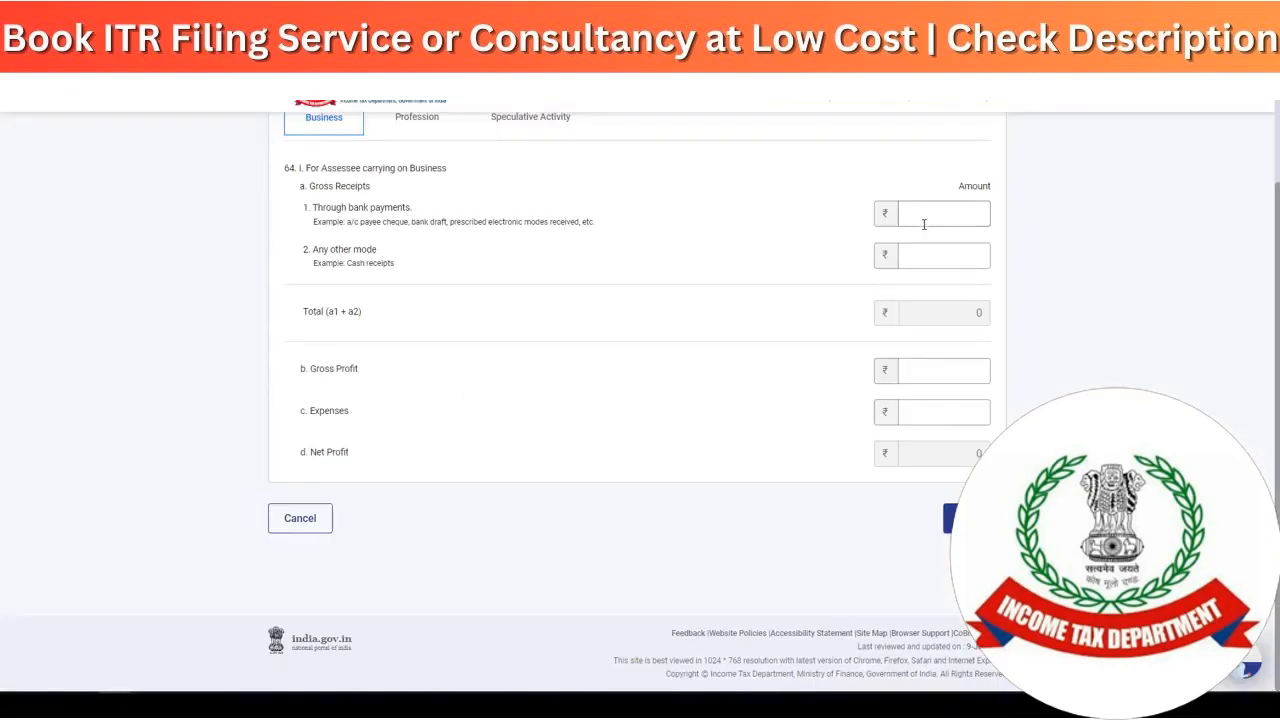
- Enter 979387 as gross receipts through bank payments and 336193 as gross profit, fill in the expenses, and add the business figures
left_click(924, 214)
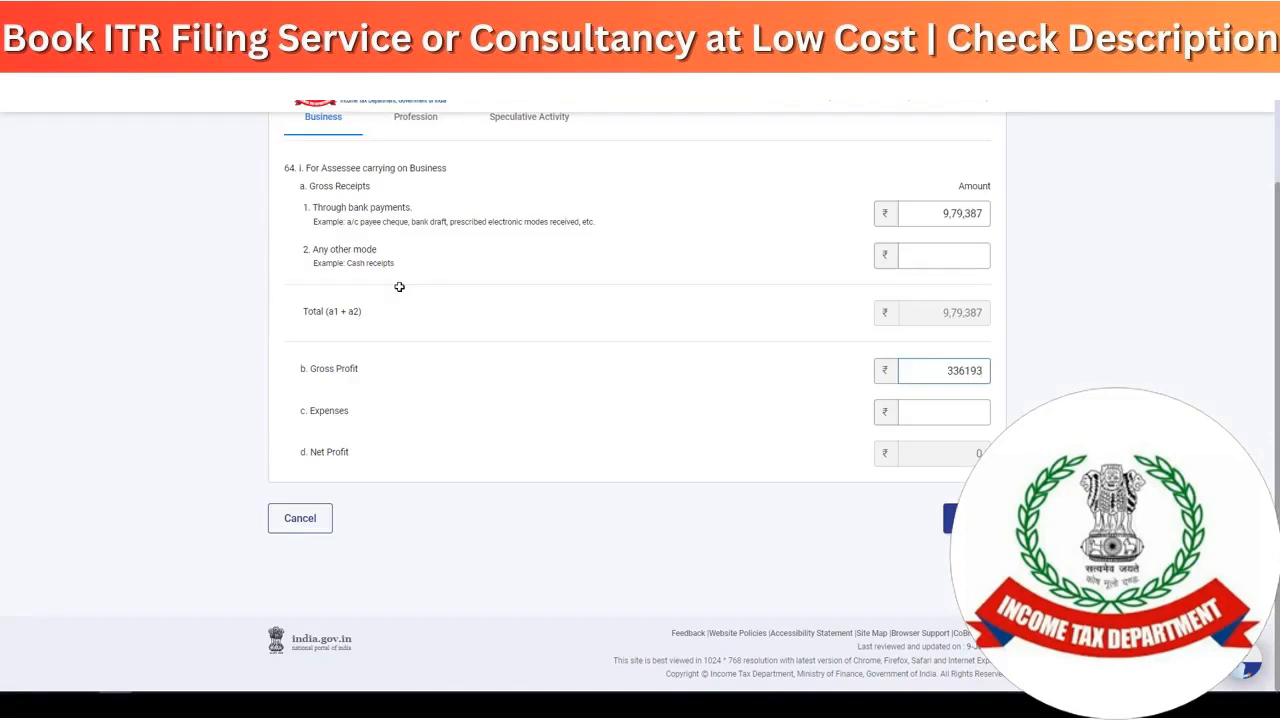
left_click(457, 400)
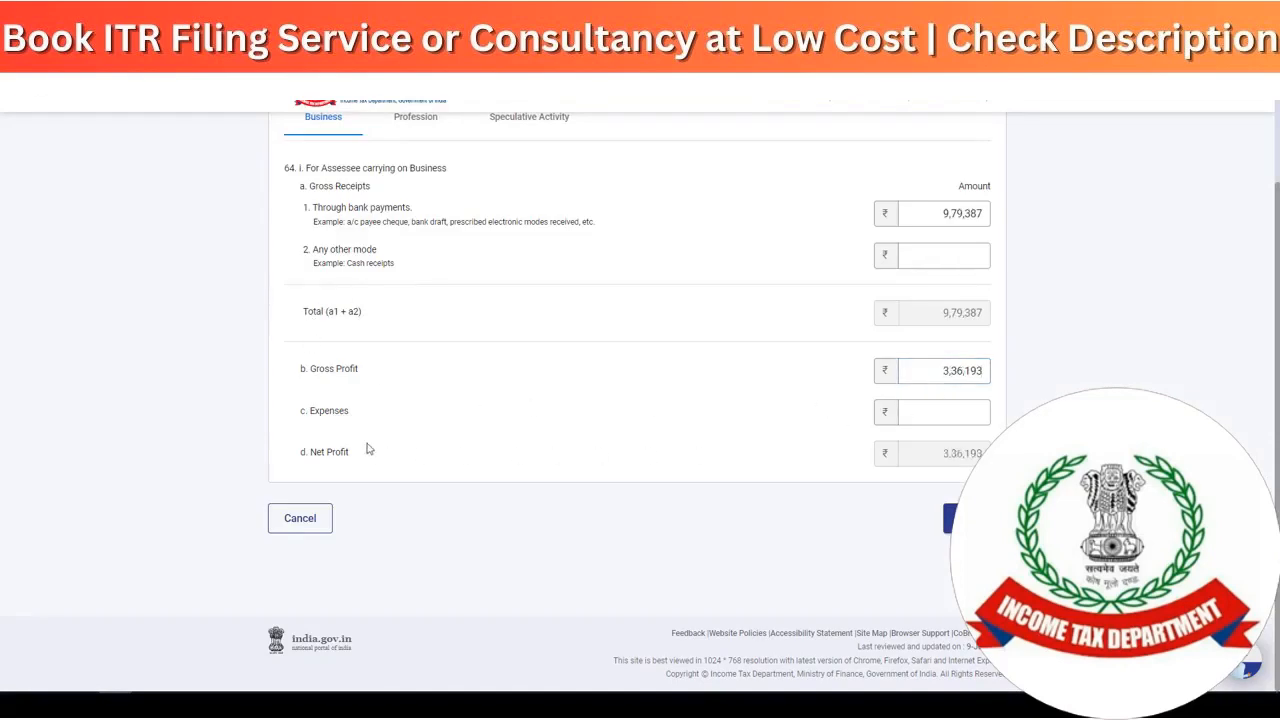
left_click_drag(325, 420, 366, 423)
left_click(911, 411)
left_click(950, 518)
left_click(968, 518)
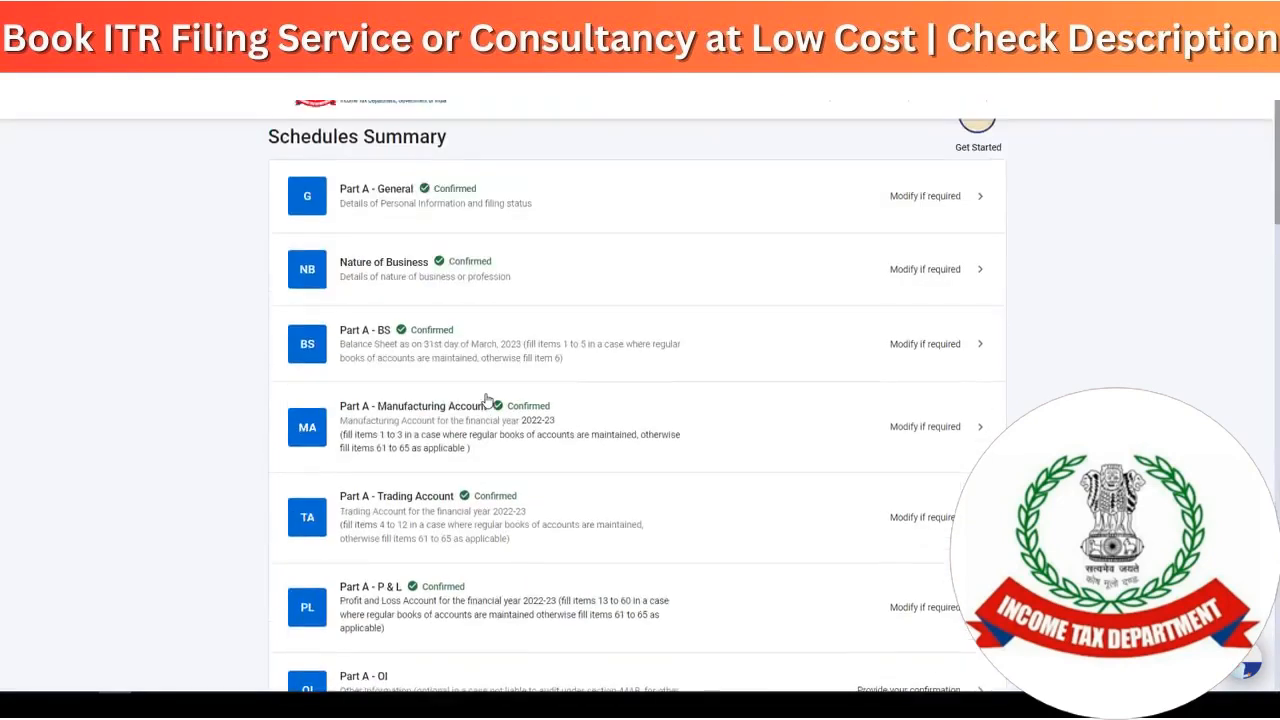
- Open Schedule Salary and add an employer under Gross Salary with the employer's name and address details
scroll(414, 380, "down", 4)
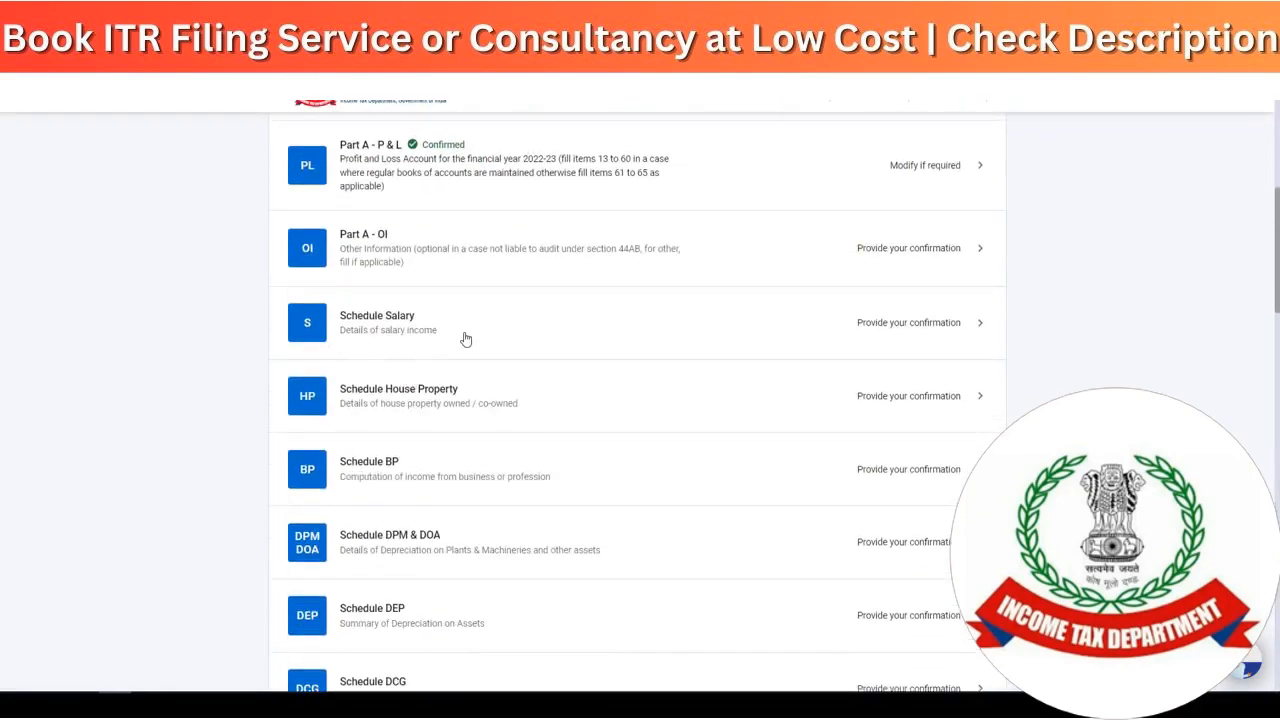
left_click(462, 337)
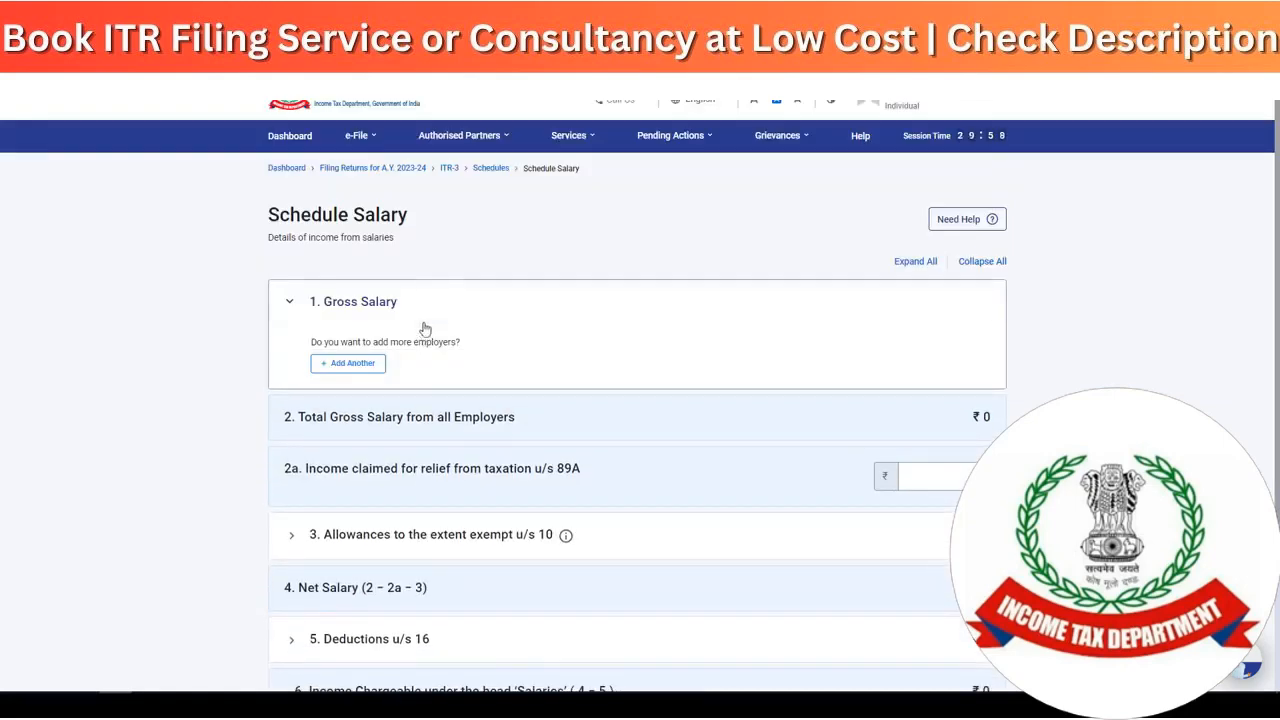
left_click(358, 364)
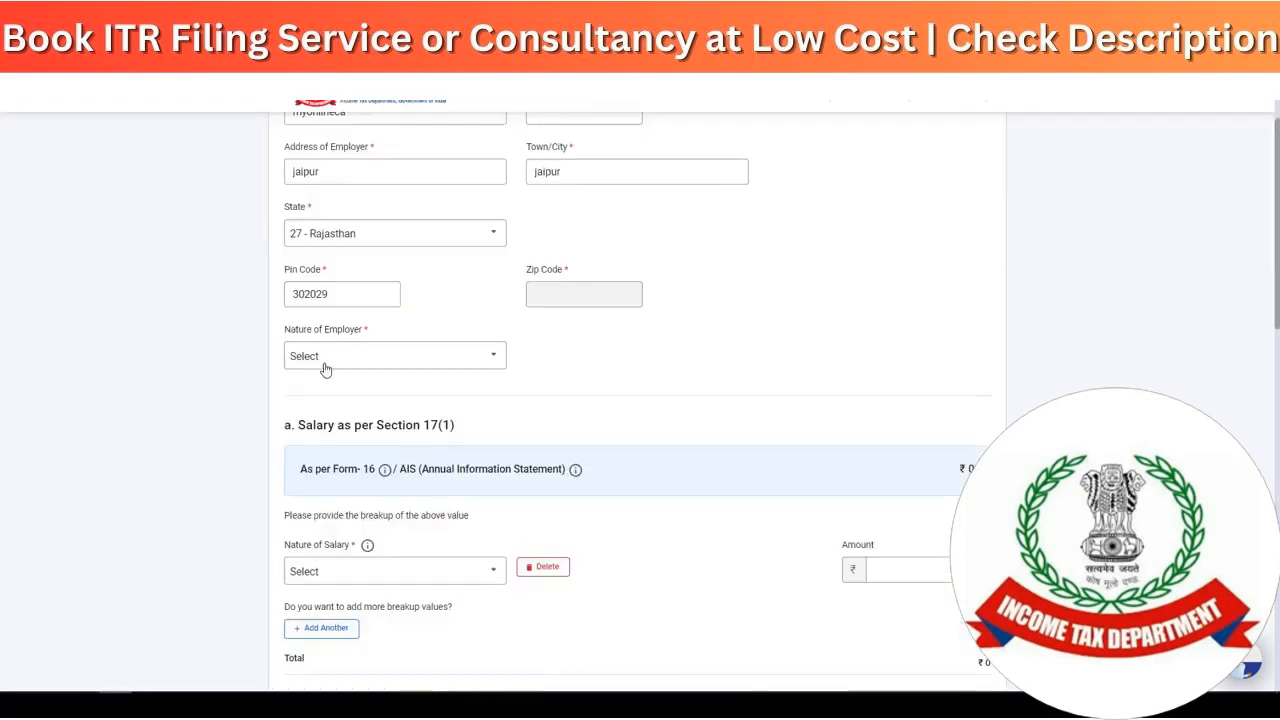
- Set the nature of employer to Others and go to the salary breakup under Section 17(1)
left_click(389, 355)
scroll(389, 439, "down", 3)
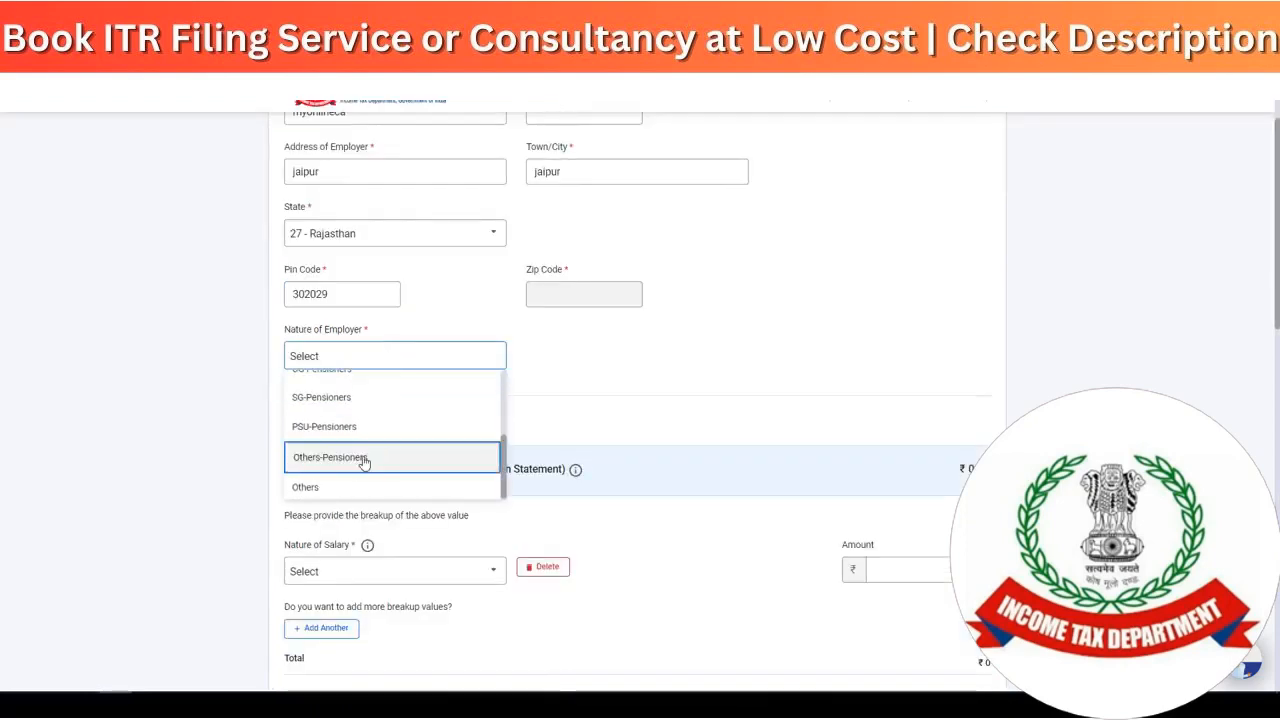
left_click(363, 486)
scroll(360, 367, "down", 2)
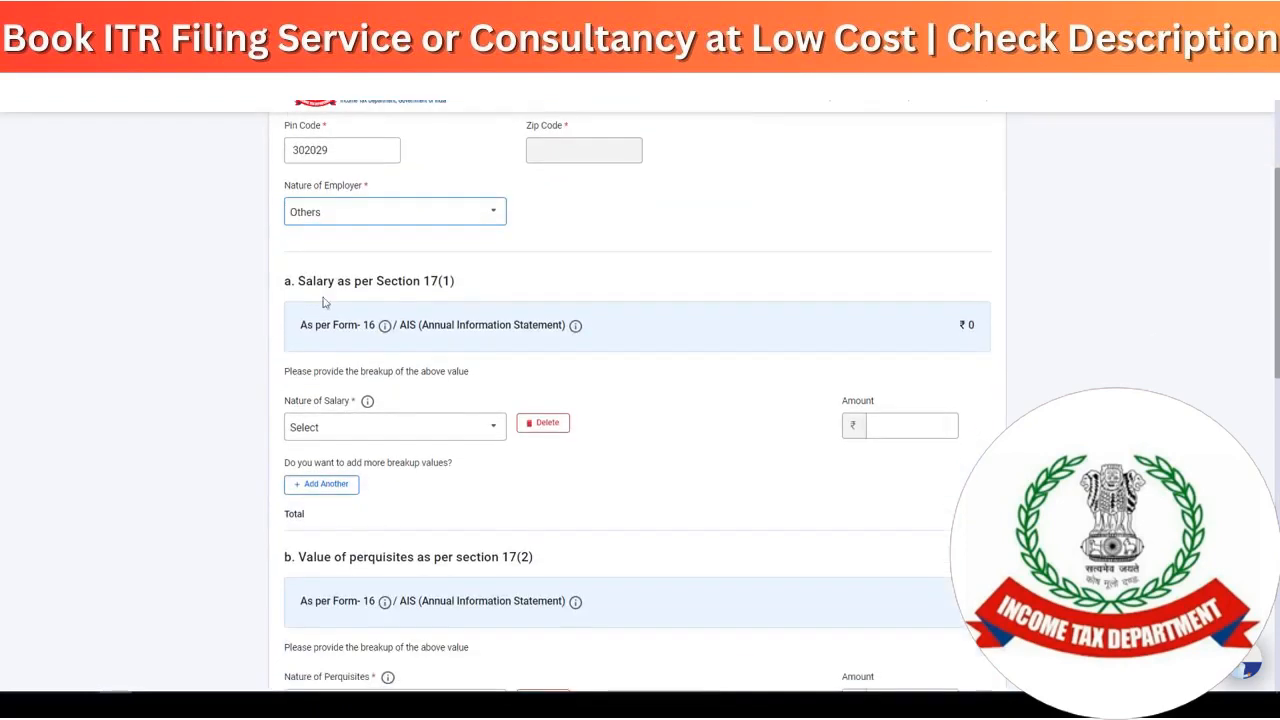
scroll(562, 260, "down", 2)
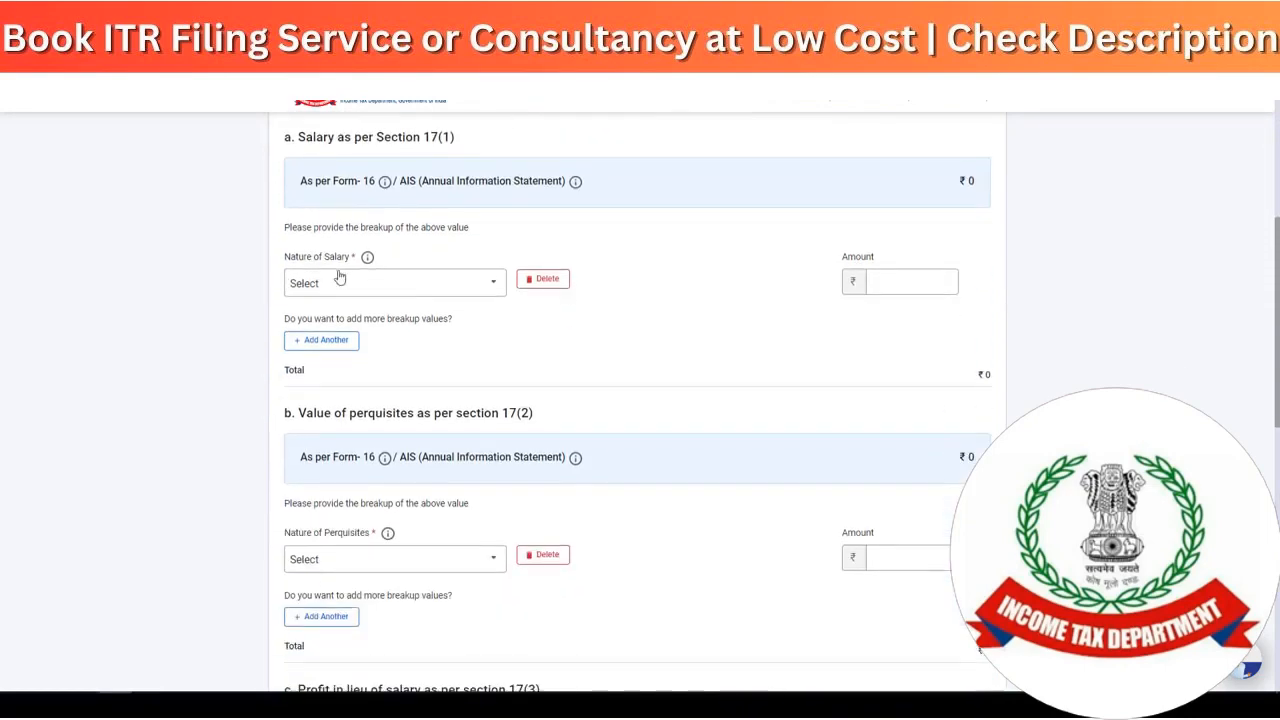
- Set the nature of salary under Section 17(1) to Basic salary with an amount of 250000
left_click(417, 283)
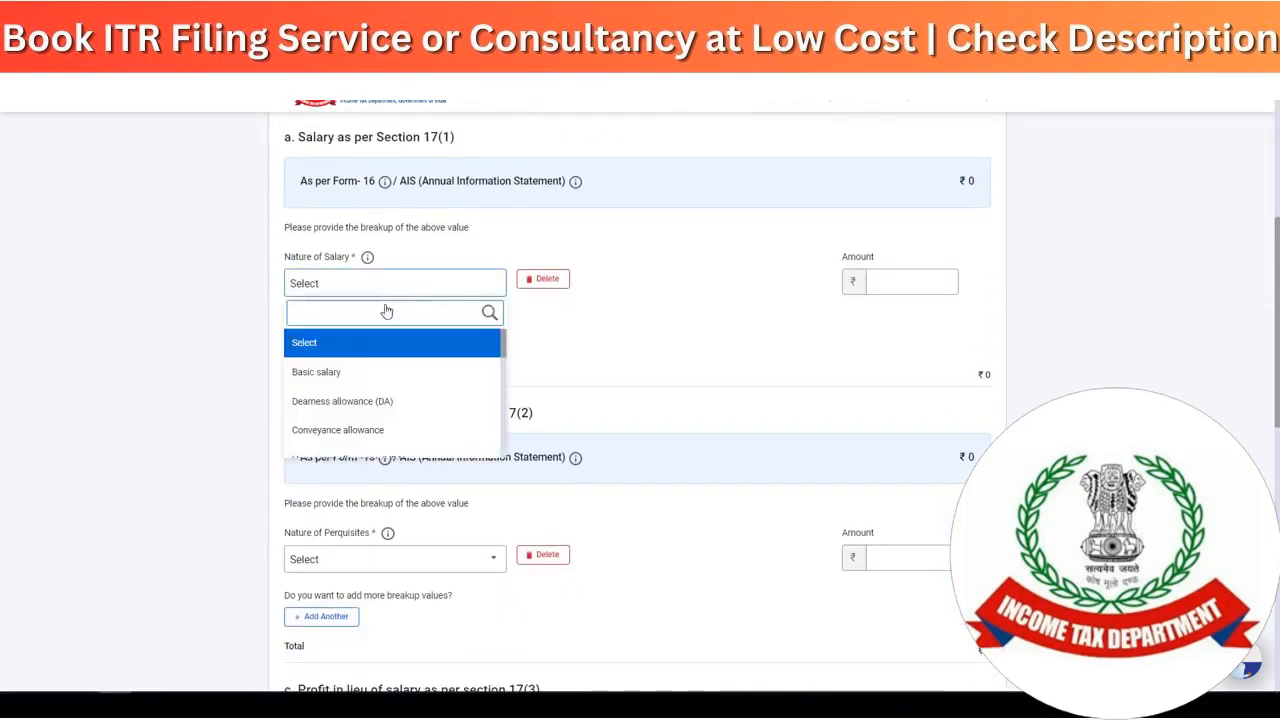
left_click(350, 372)
left_click(897, 283)
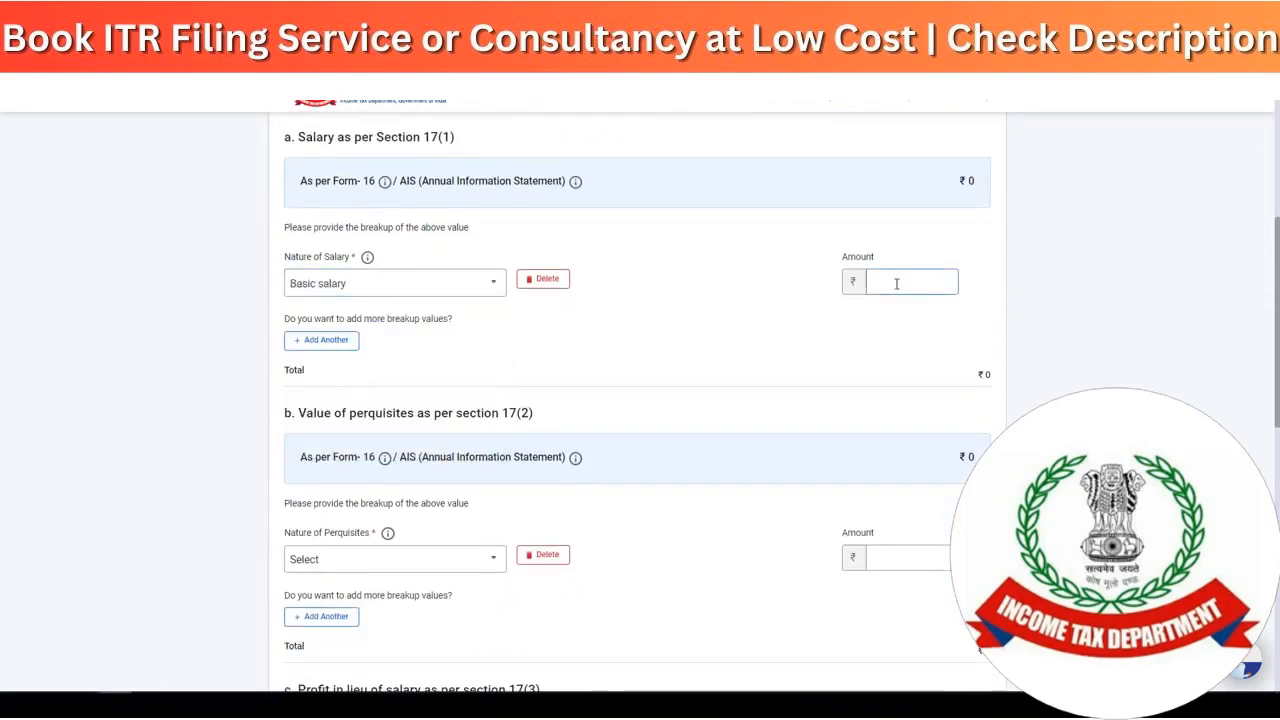
type("25")
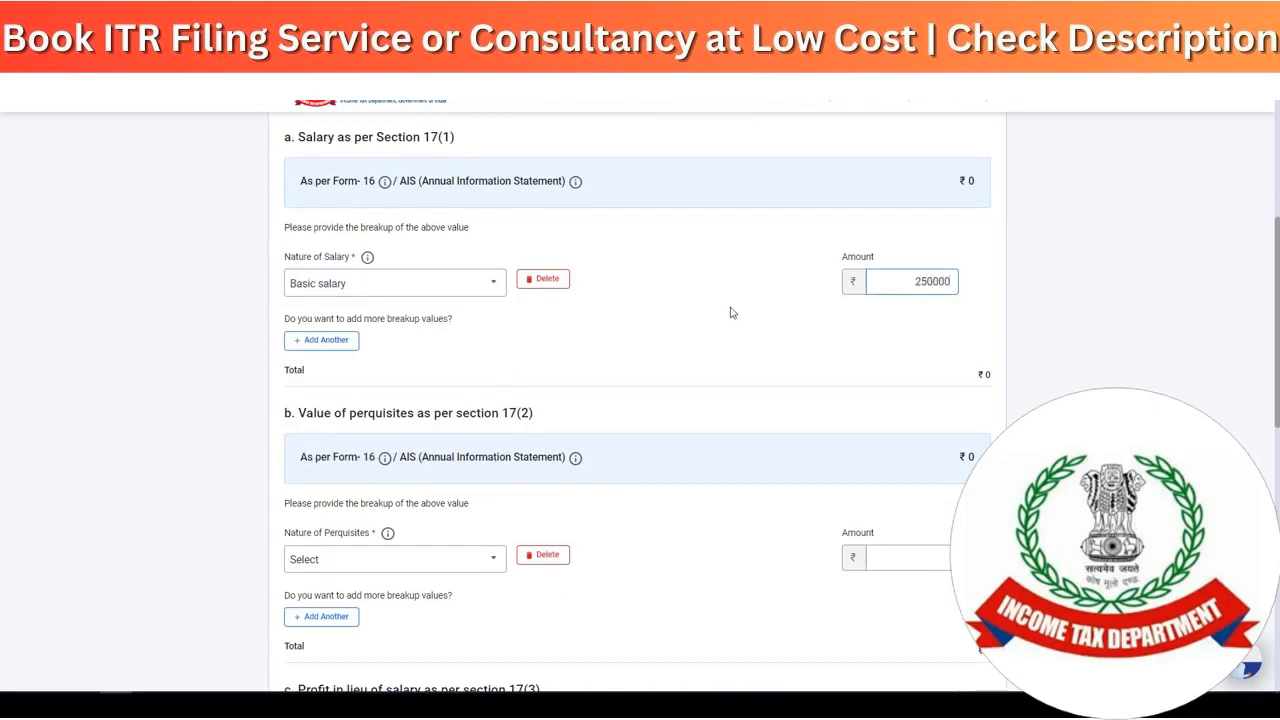
type("0000")
left_click(730, 313)
- Delete the empty breakup rows for perquisites under Section 17(2) and profit in lieu of salary under Section 17(3), and add the employer entry
scroll(620, 297, "down", 3)
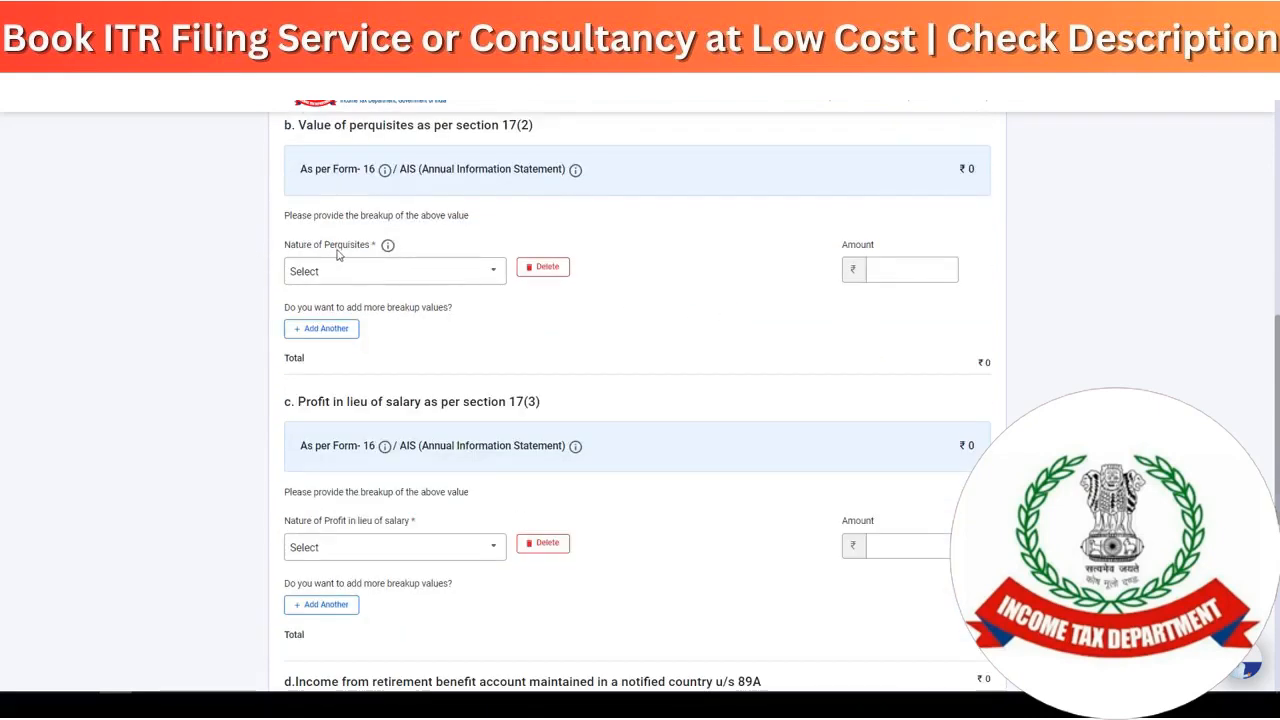
scroll(338, 256, "down", 3)
scroll(540, 271, "up", 3)
left_click(543, 267)
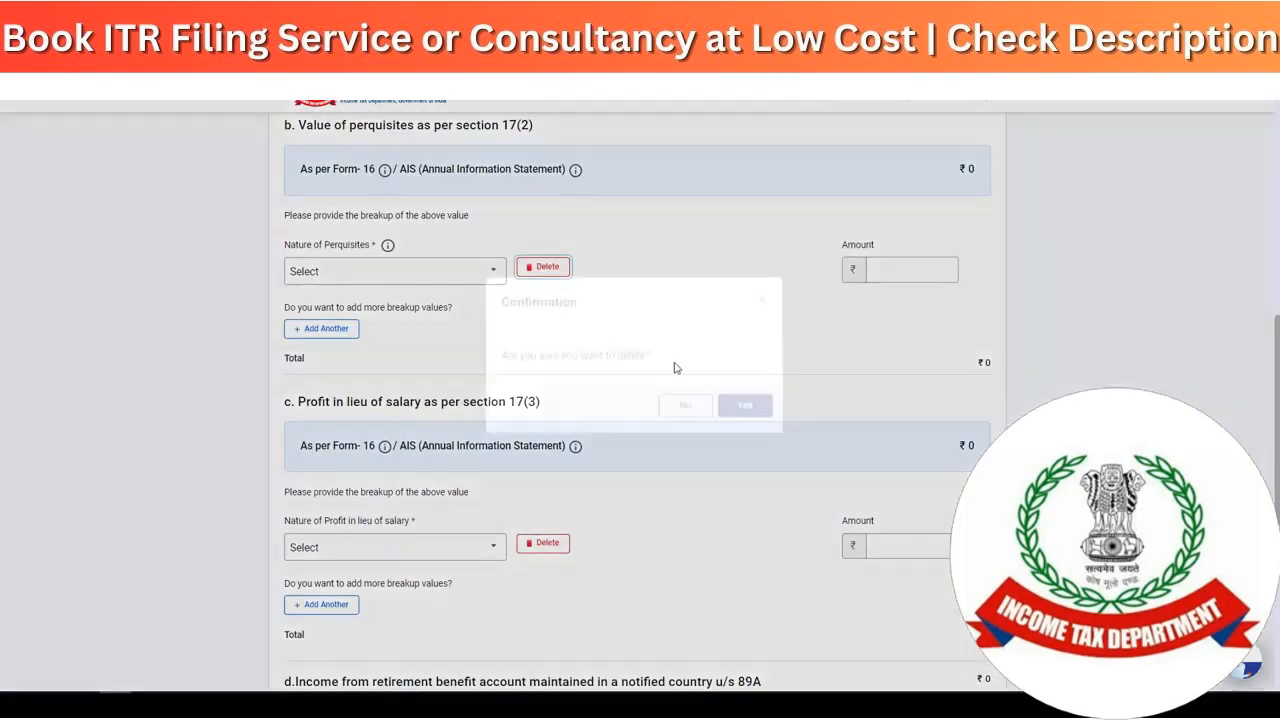
left_click(745, 405)
scroll(597, 414, "down", 2)
left_click(543, 337)
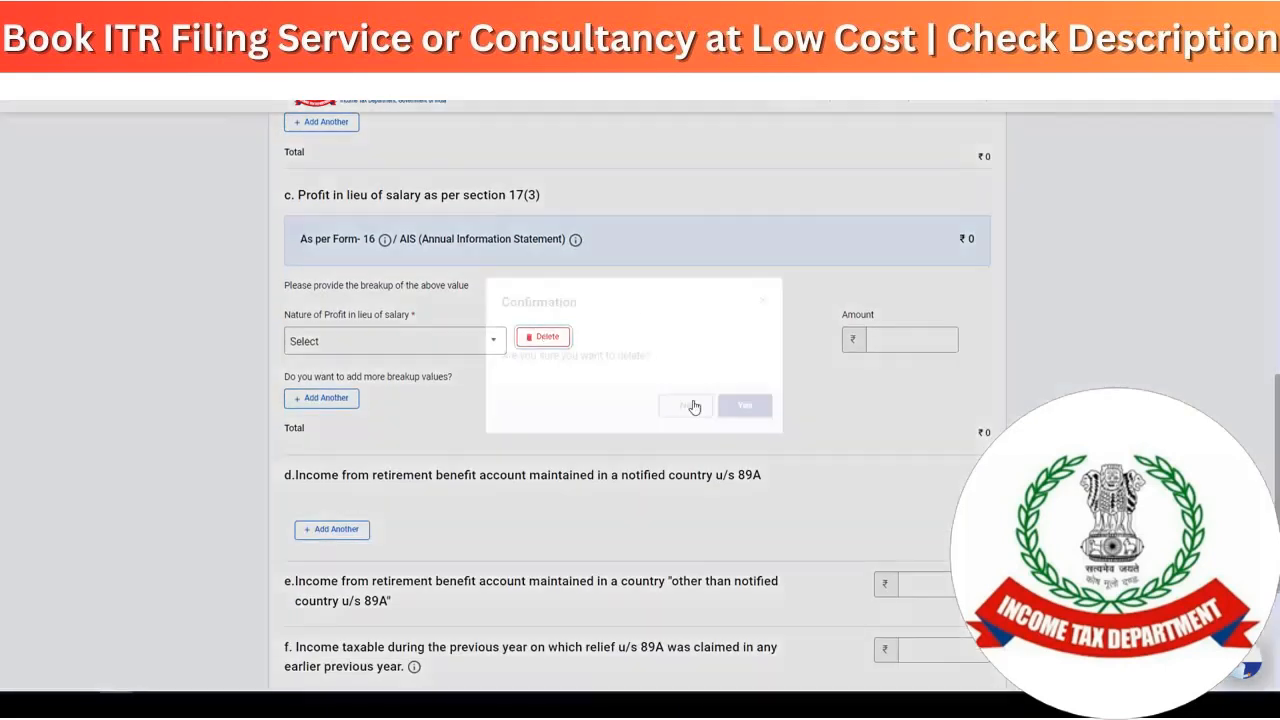
left_click(746, 430)
scroll(912, 576, "down", 2)
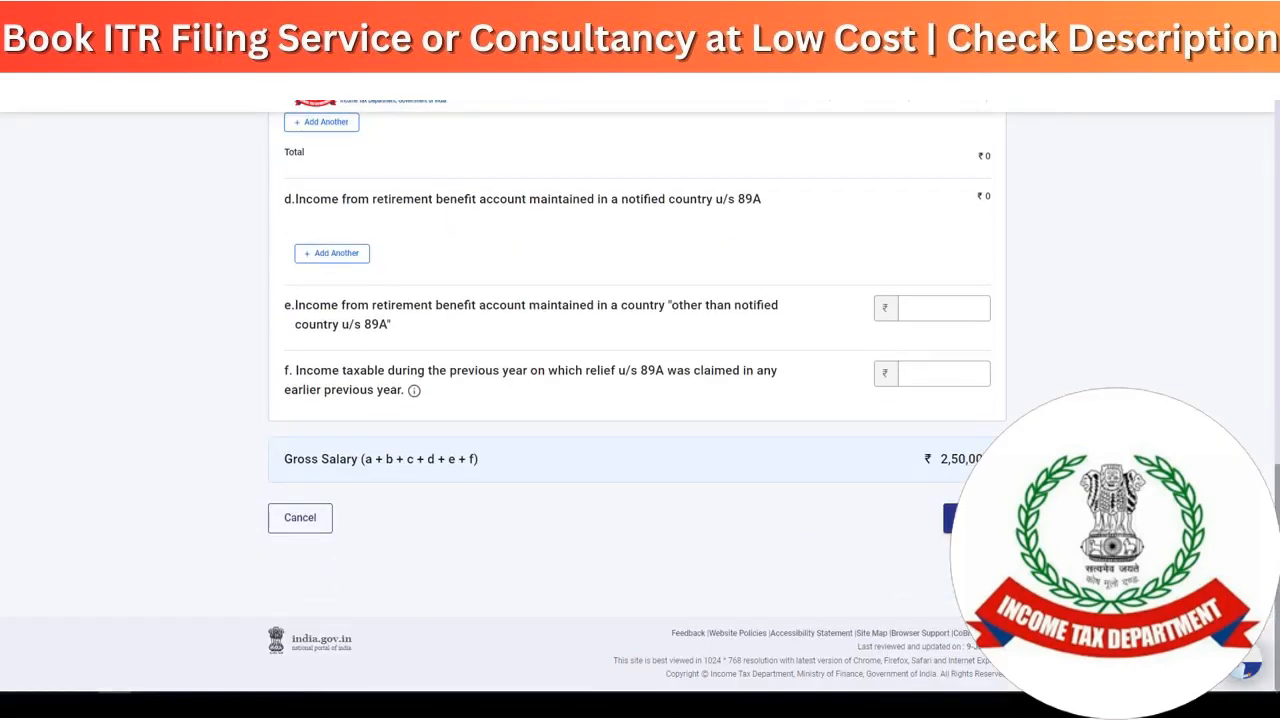
left_click(955, 517)
- Look up house rent allowance among the exempt allowances under Section 10 and leave the entry without adding it
scroll(600, 450, "down", 5)
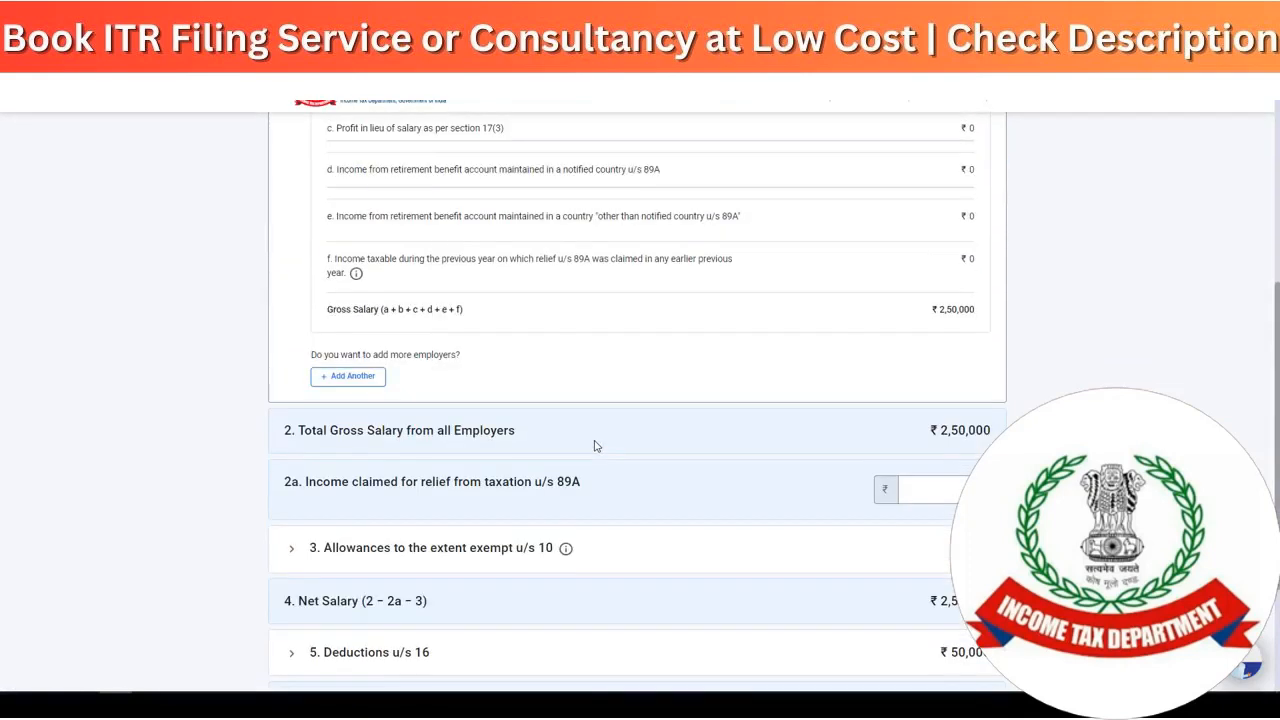
scroll(594, 446, "down", 2)
left_click(297, 366)
scroll(297, 371, "down", 1)
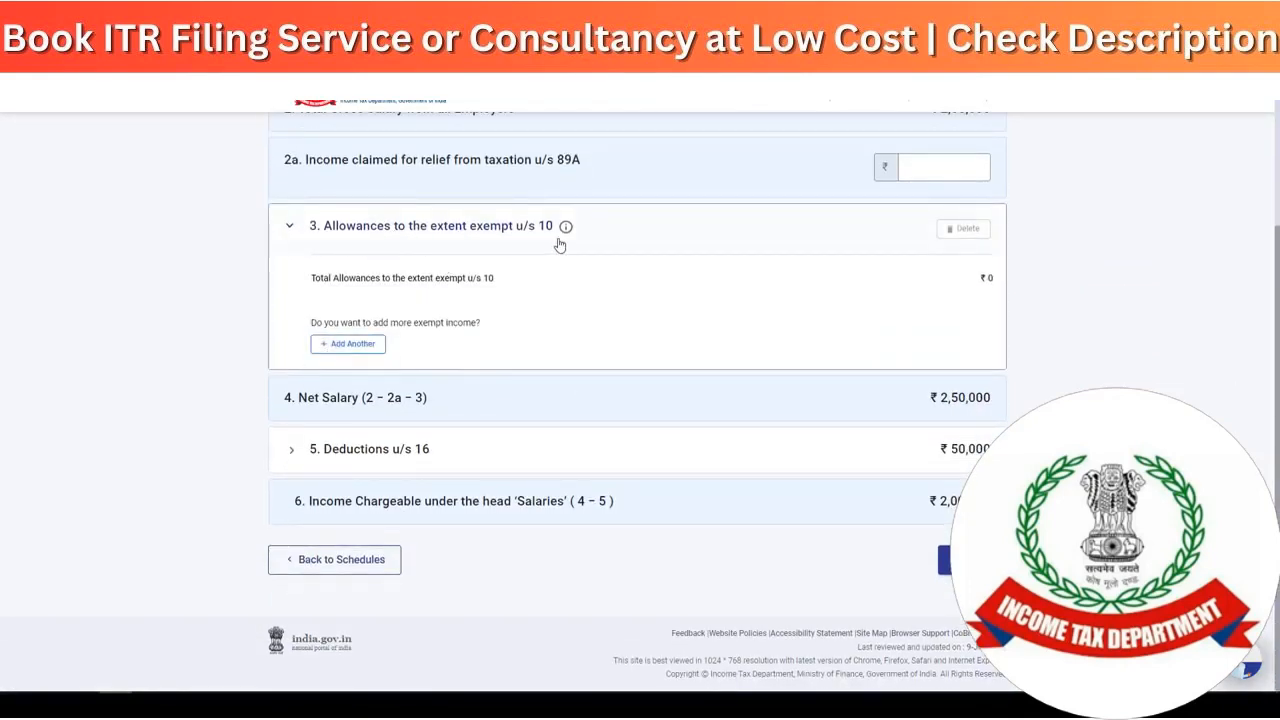
left_click(362, 344)
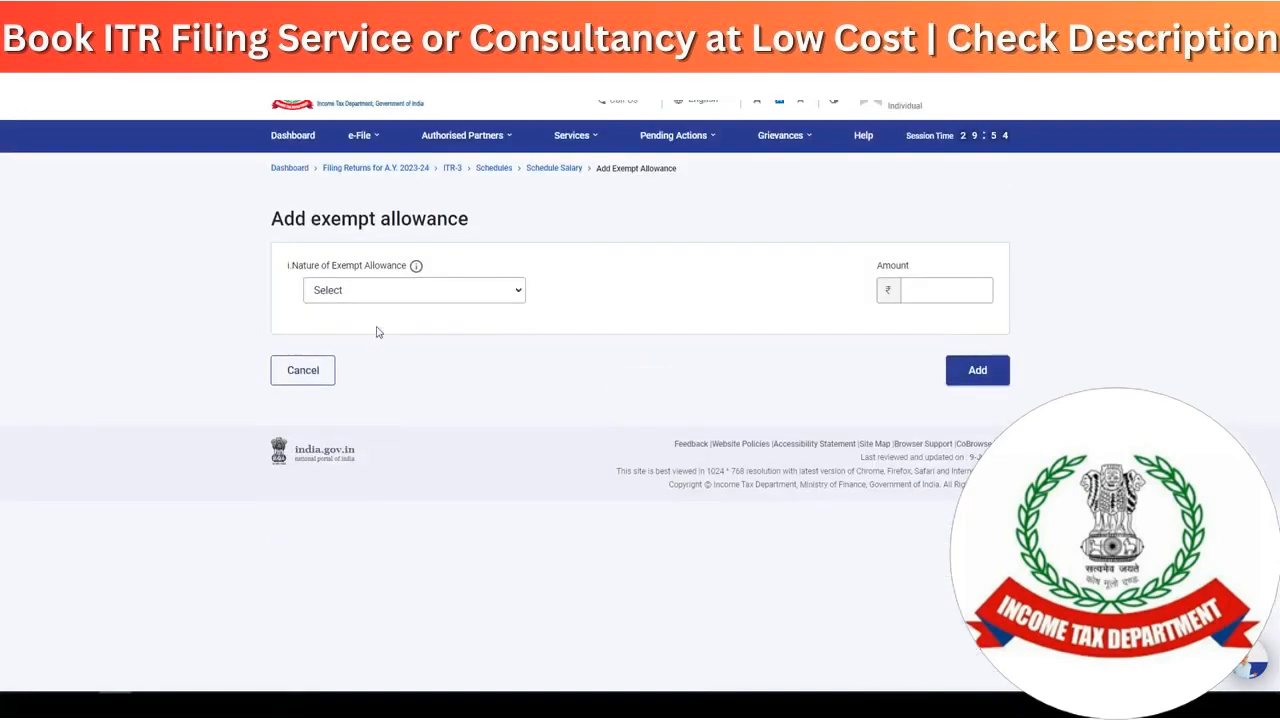
left_click(380, 291)
type("hosu")
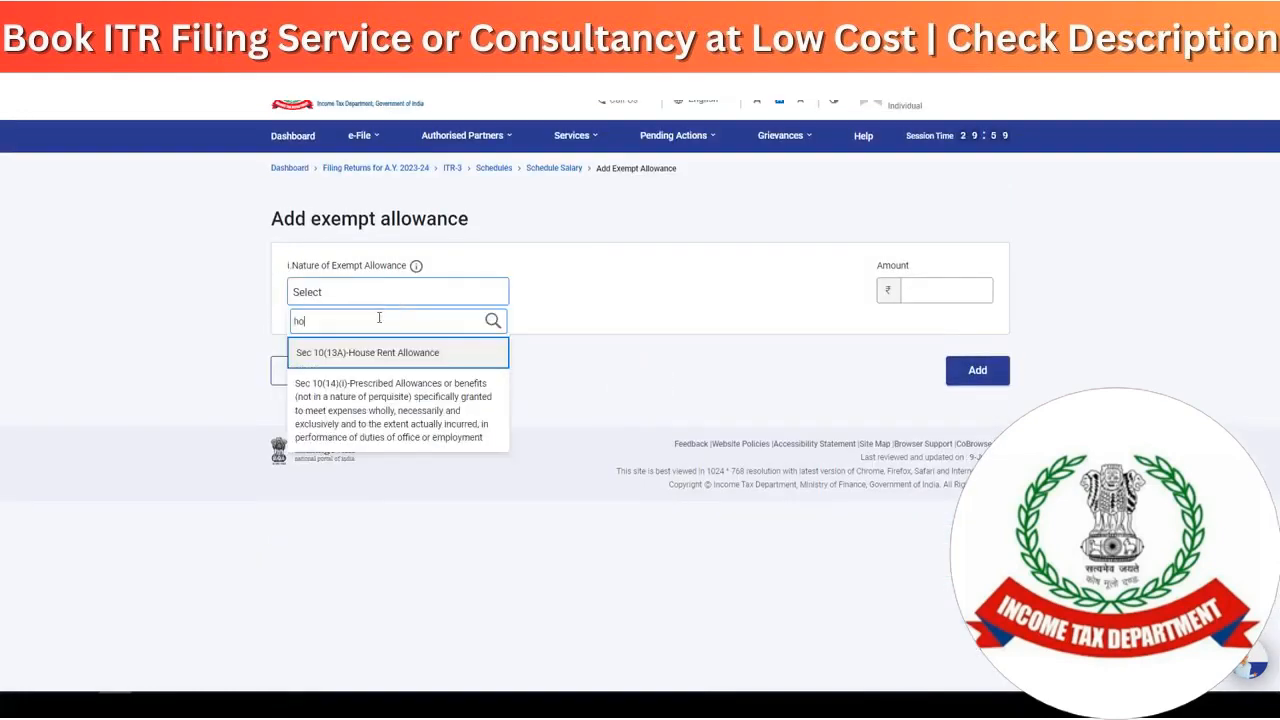
key("BackSpace")
key("BackSpace")
left_click(725, 358)
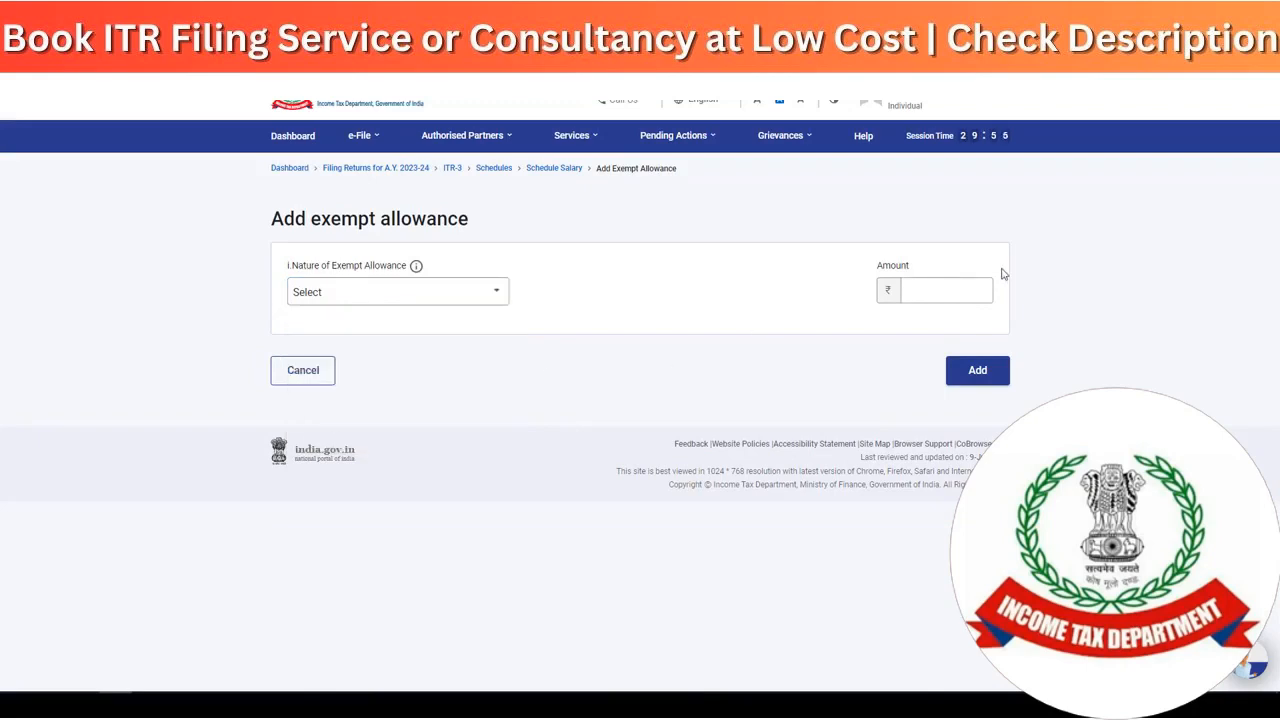
left_click(278, 382)
- Check the standard deduction under Deductions u/s 16 and confirm Schedule Salary
left_click(318, 427)
left_click(338, 455)
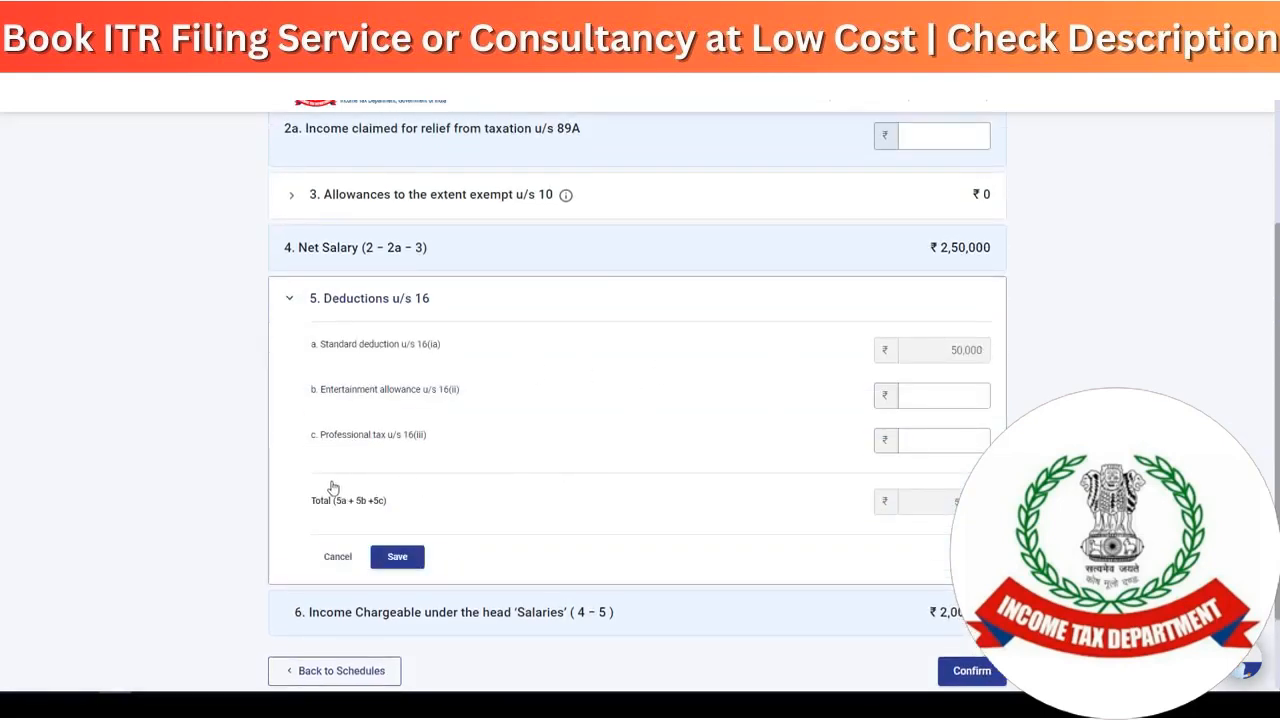
scroll(583, 477, "down", 2)
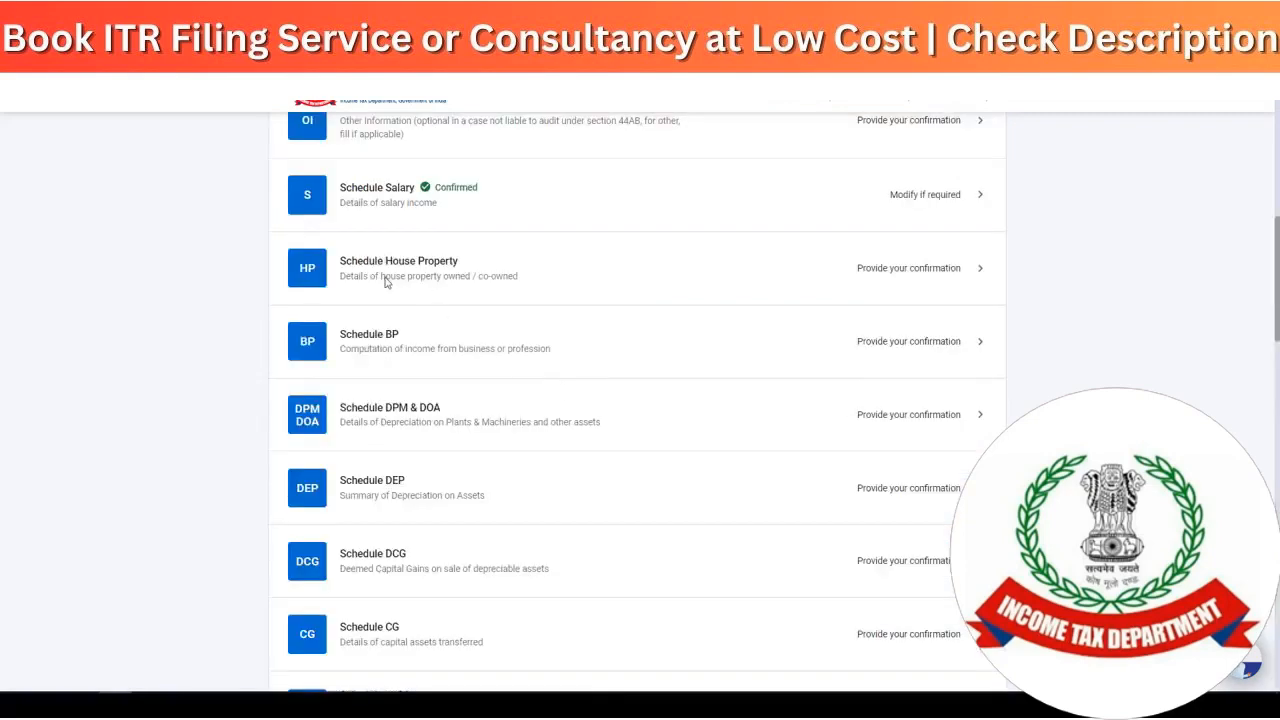
- Try out a Schedule House Property entry with owner Self, not co-owned, type Self occupied, up to the interest payable on borrowed capital
left_click(719, 285)
left_click(332, 324)
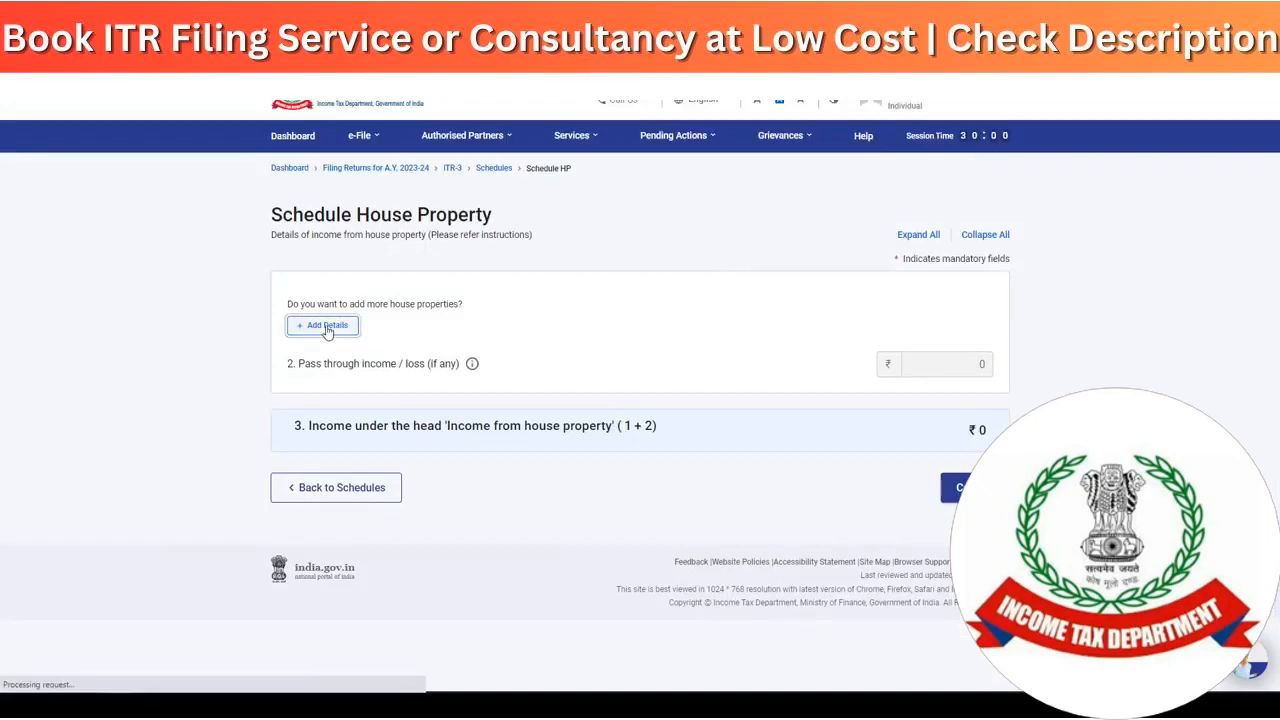
scroll(406, 393, "down", 2)
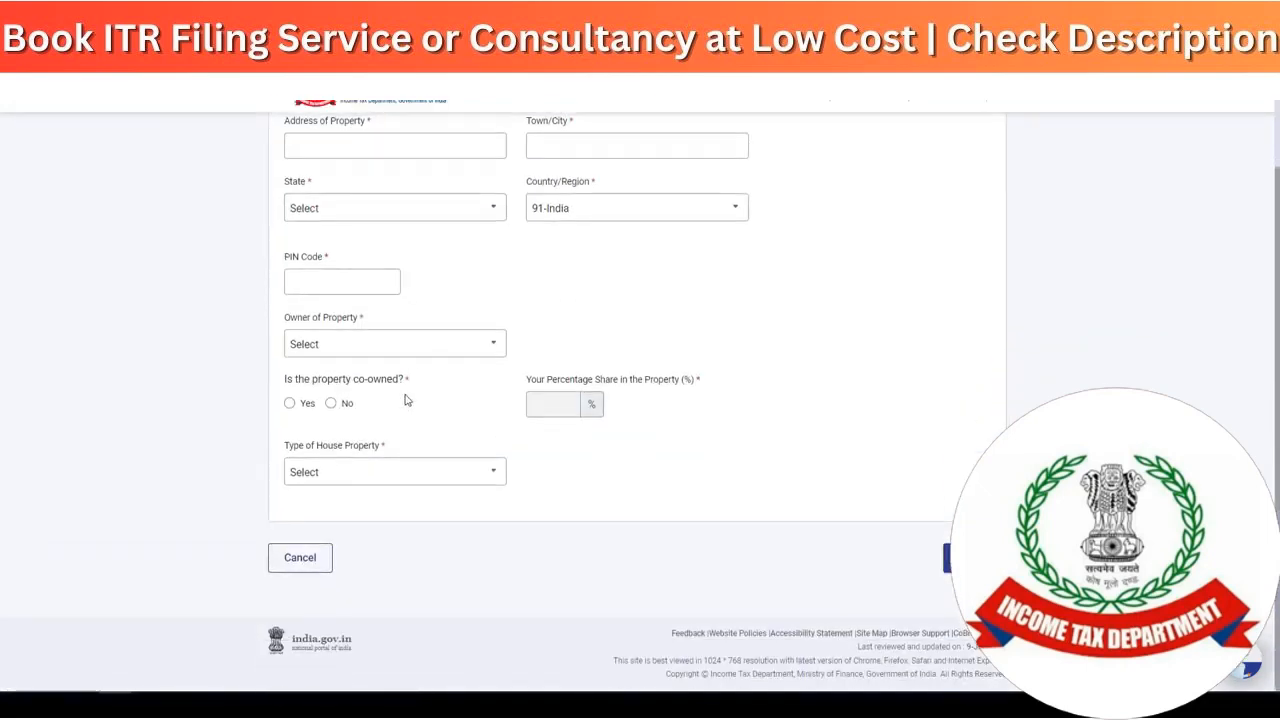
left_click(413, 355)
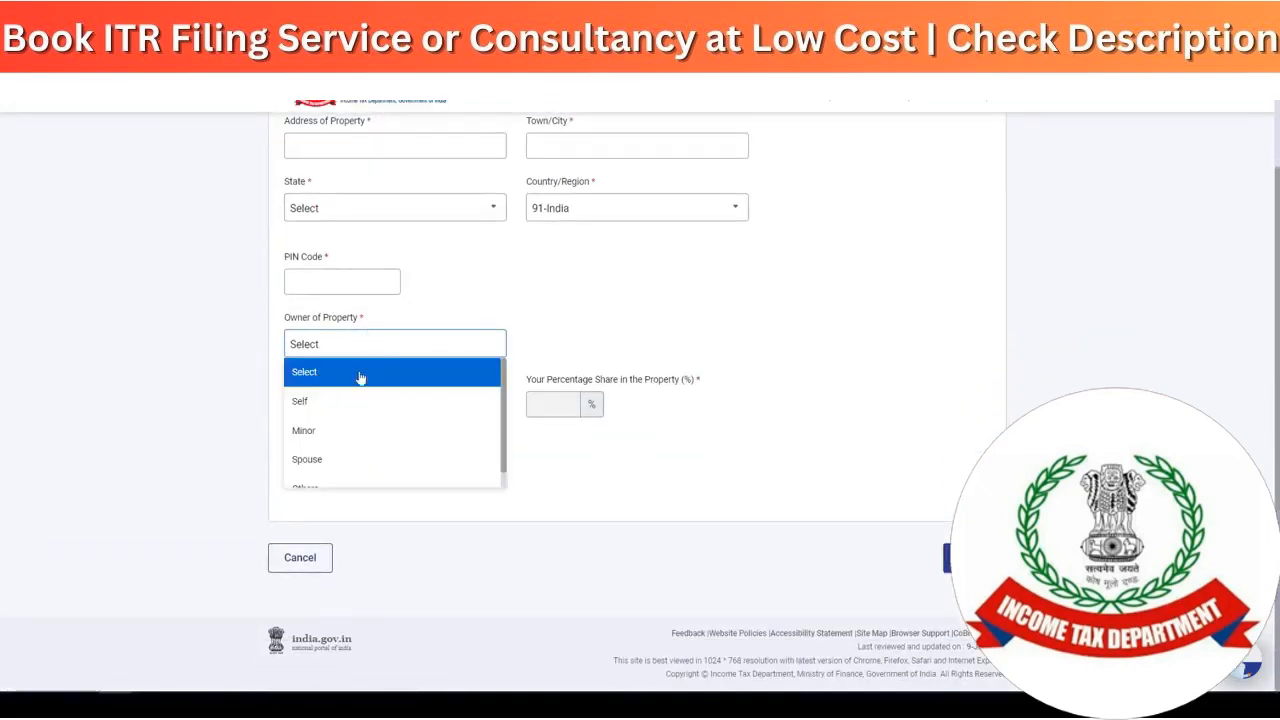
left_click(344, 404)
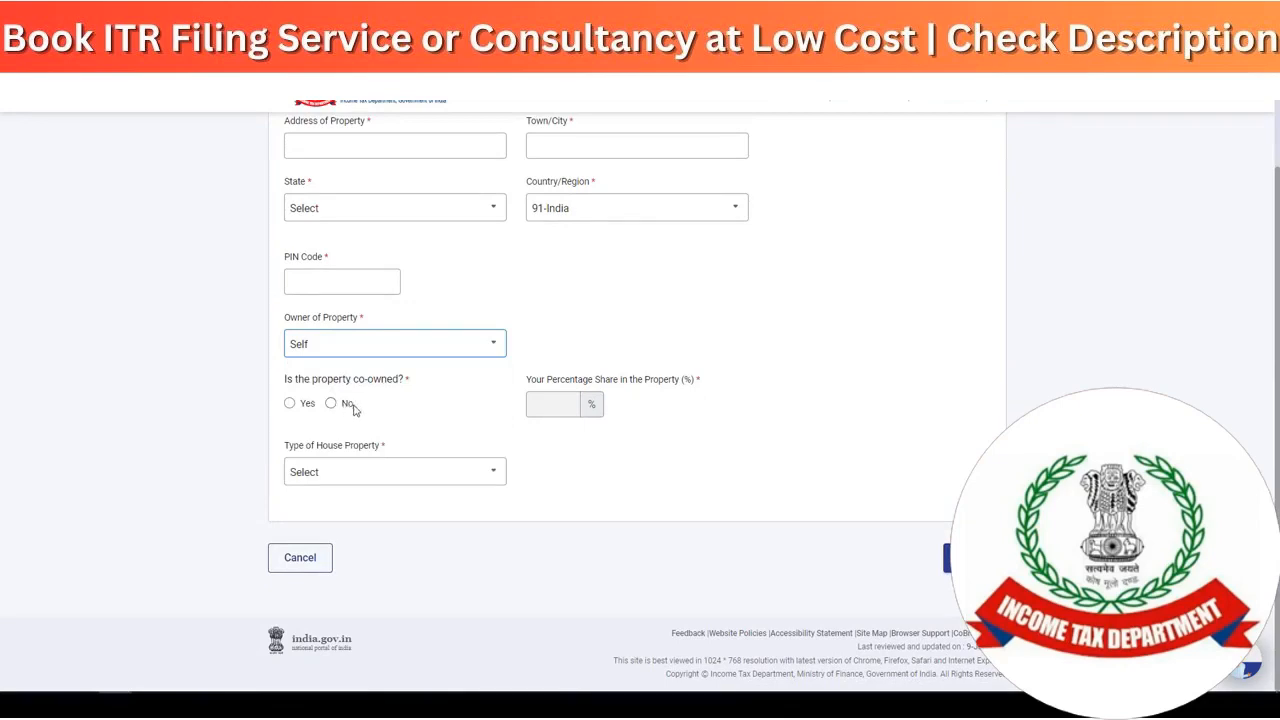
left_click(430, 485)
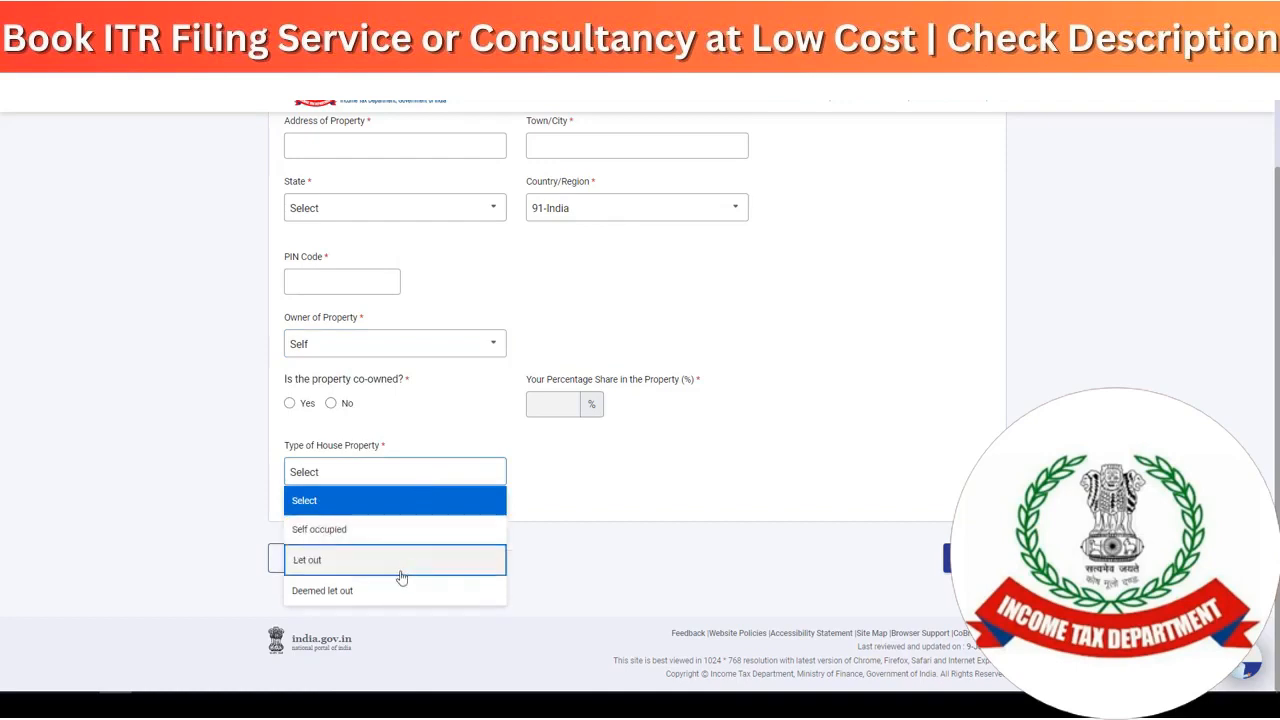
left_click(319, 529)
left_click(331, 403)
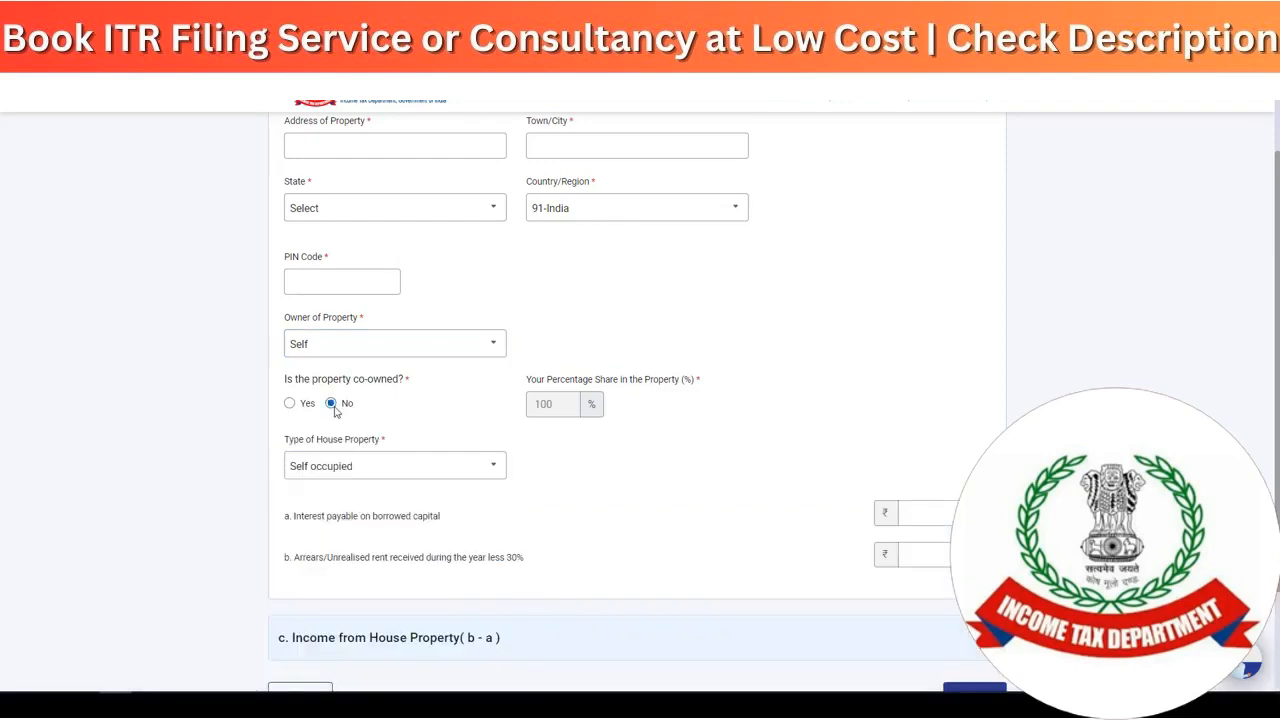
scroll(517, 443, "down", 2)
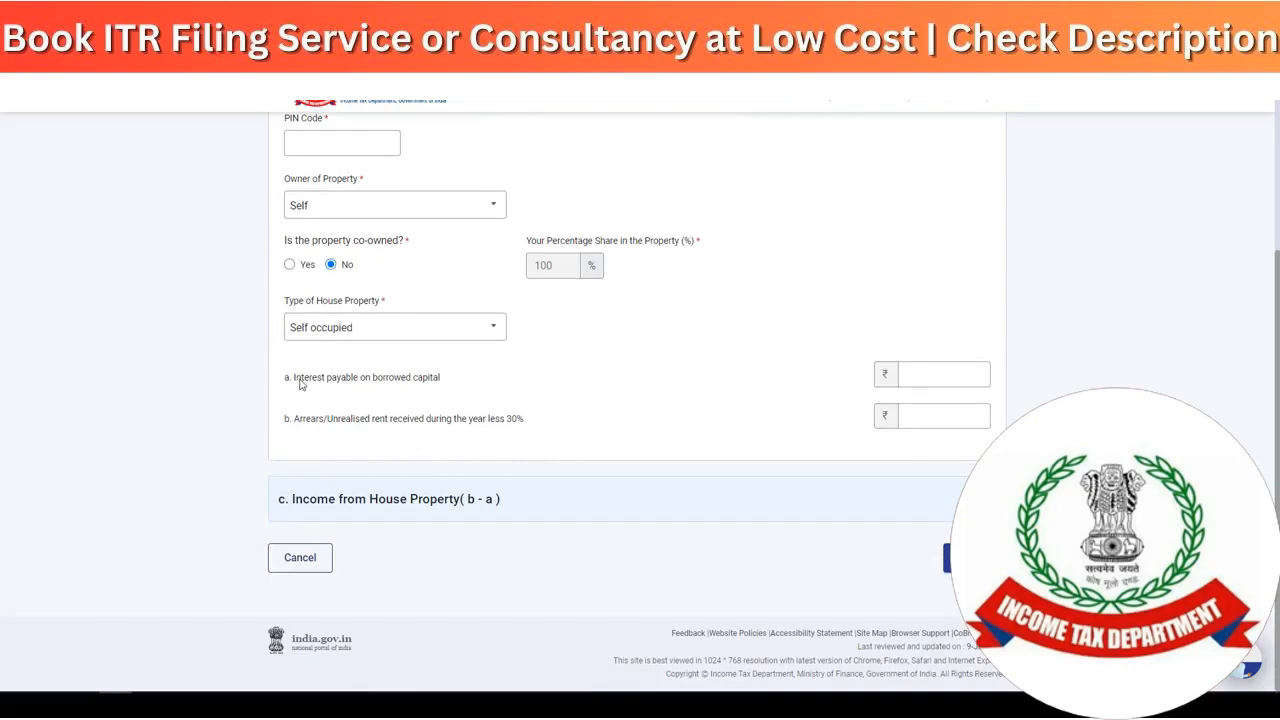
left_click_drag(301, 380, 416, 392)
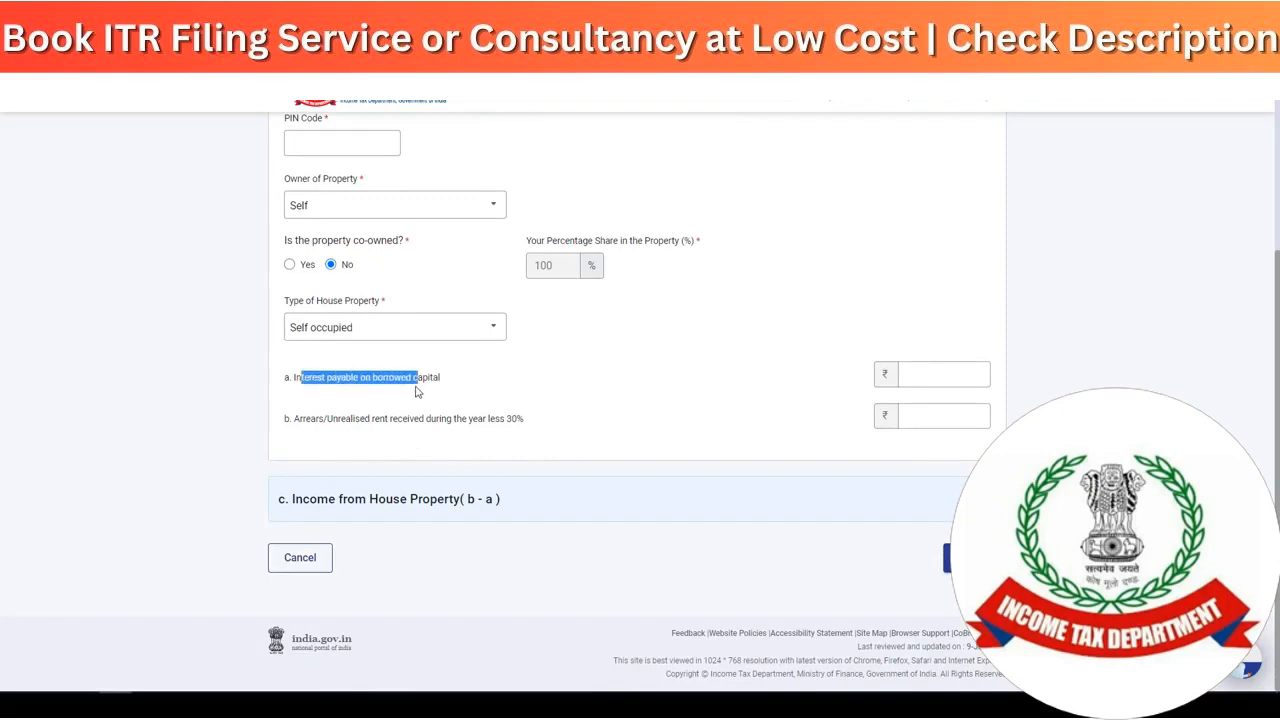
left_click(937, 371)
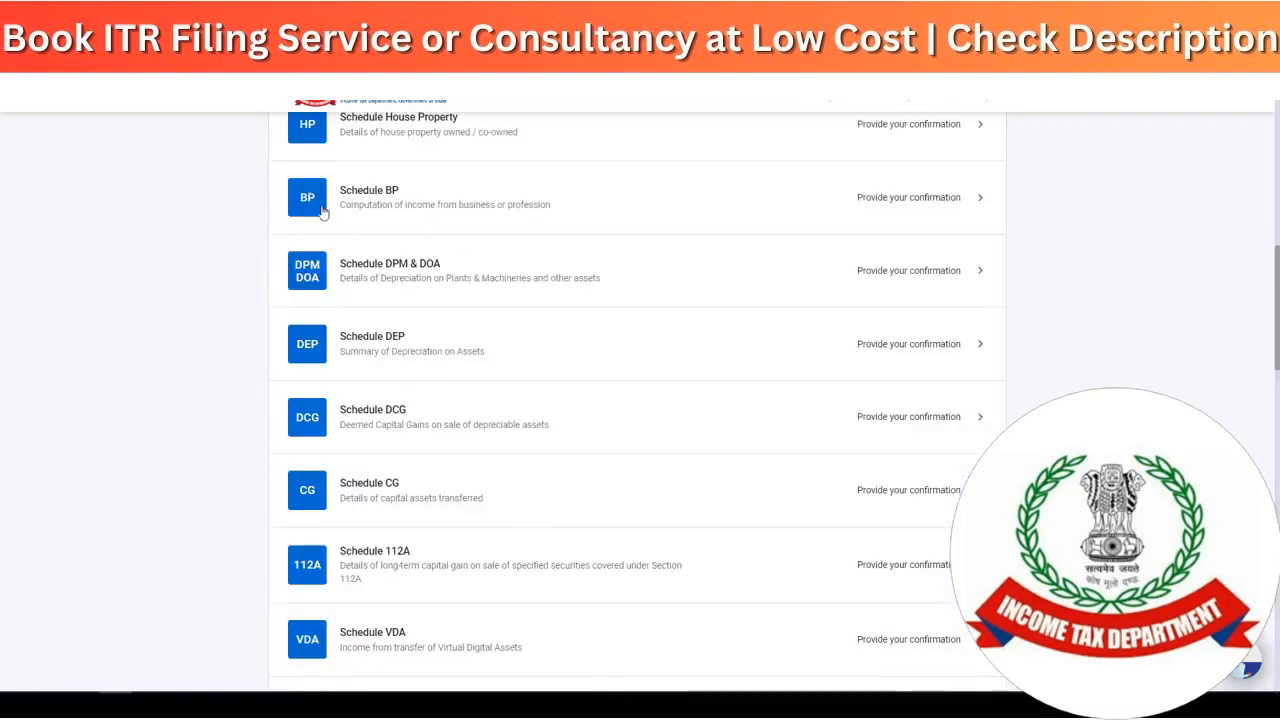
- Open Schedule BP, review the non-speculative business income in section A, and confirm the schedule
left_click(579, 216)
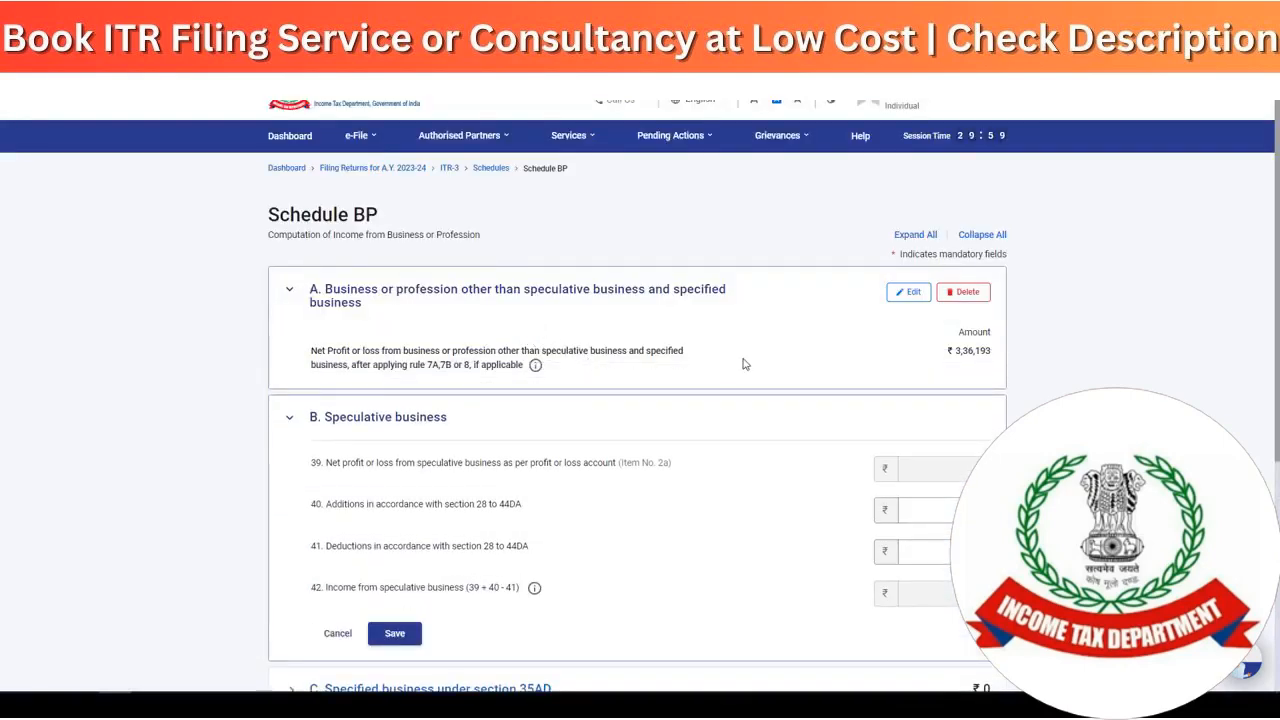
left_click(907, 292)
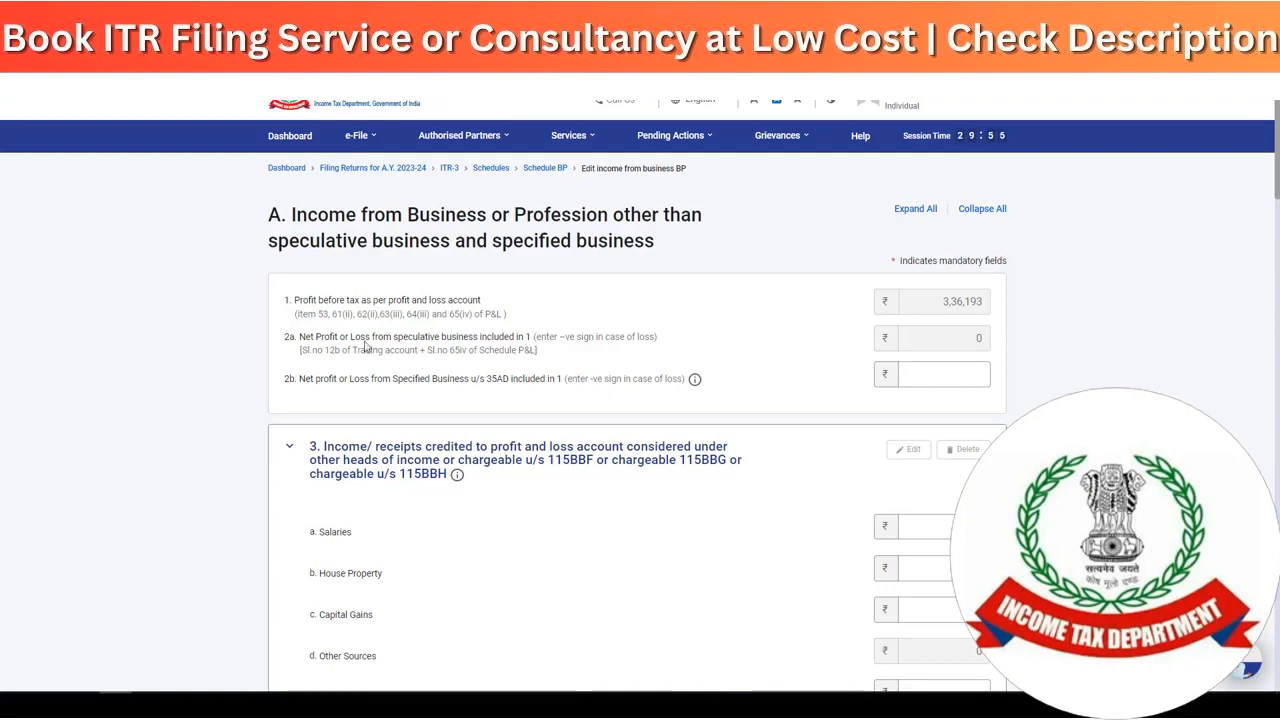
left_click_drag(312, 337, 494, 358)
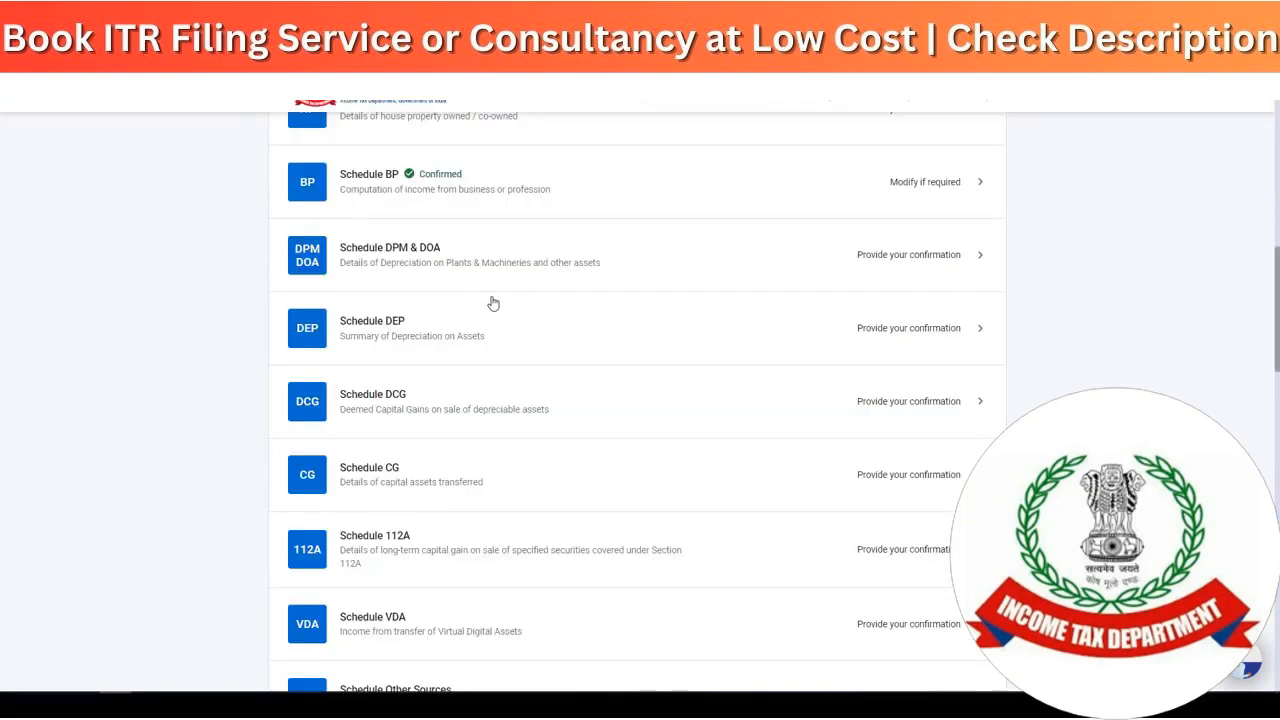
- In Schedule CG, select the STT-paid equity share and mutual fund asset types for sections 111A and 112A, and continue
scroll(489, 300, "down", 2)
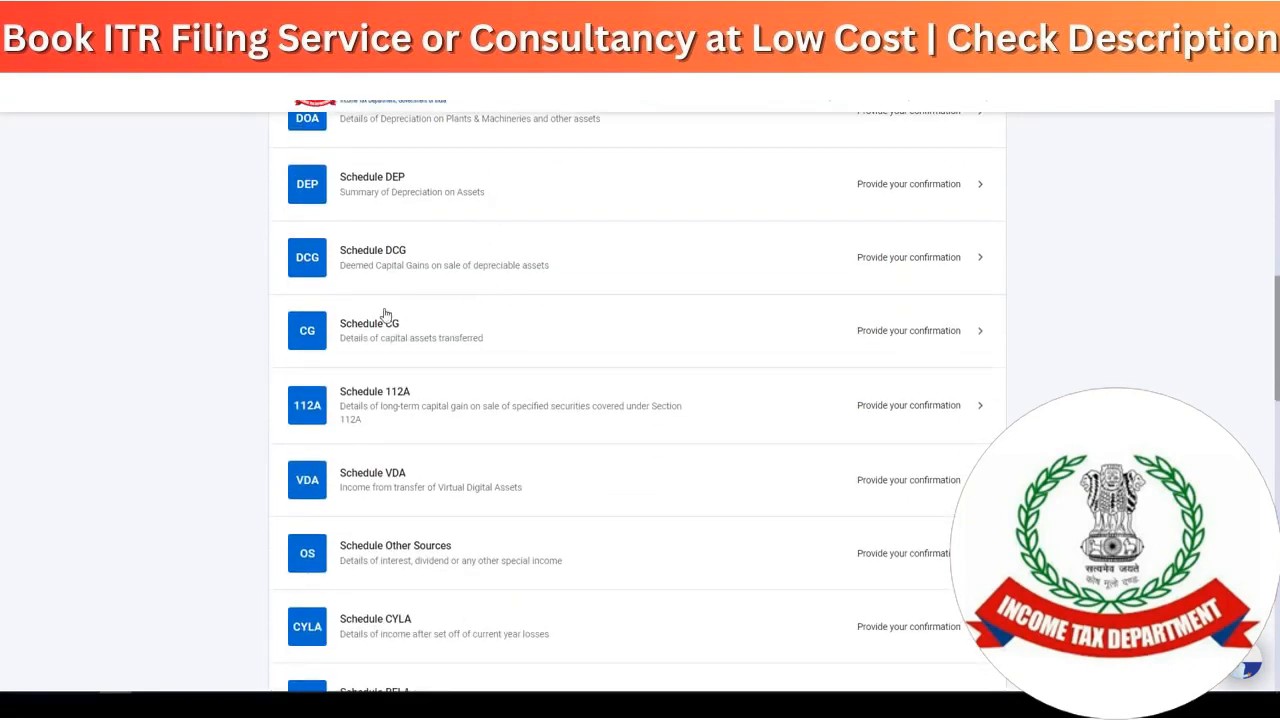
left_click(437, 337)
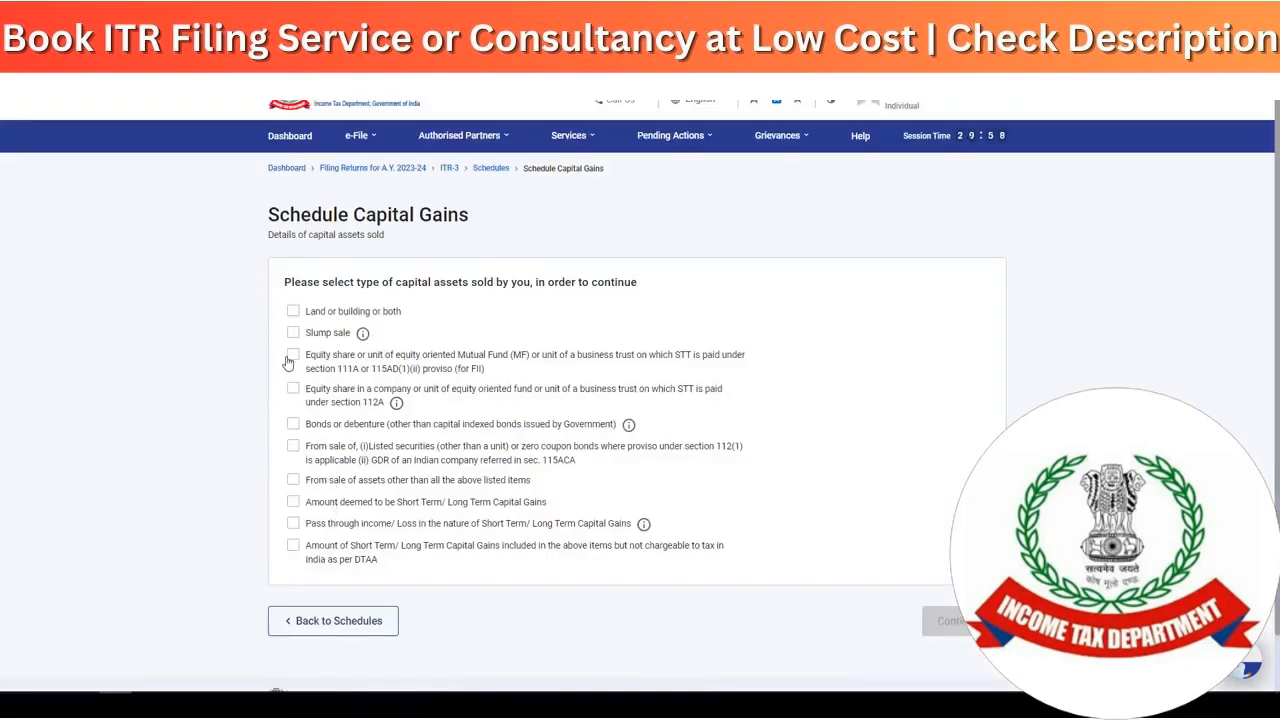
left_click(292, 358)
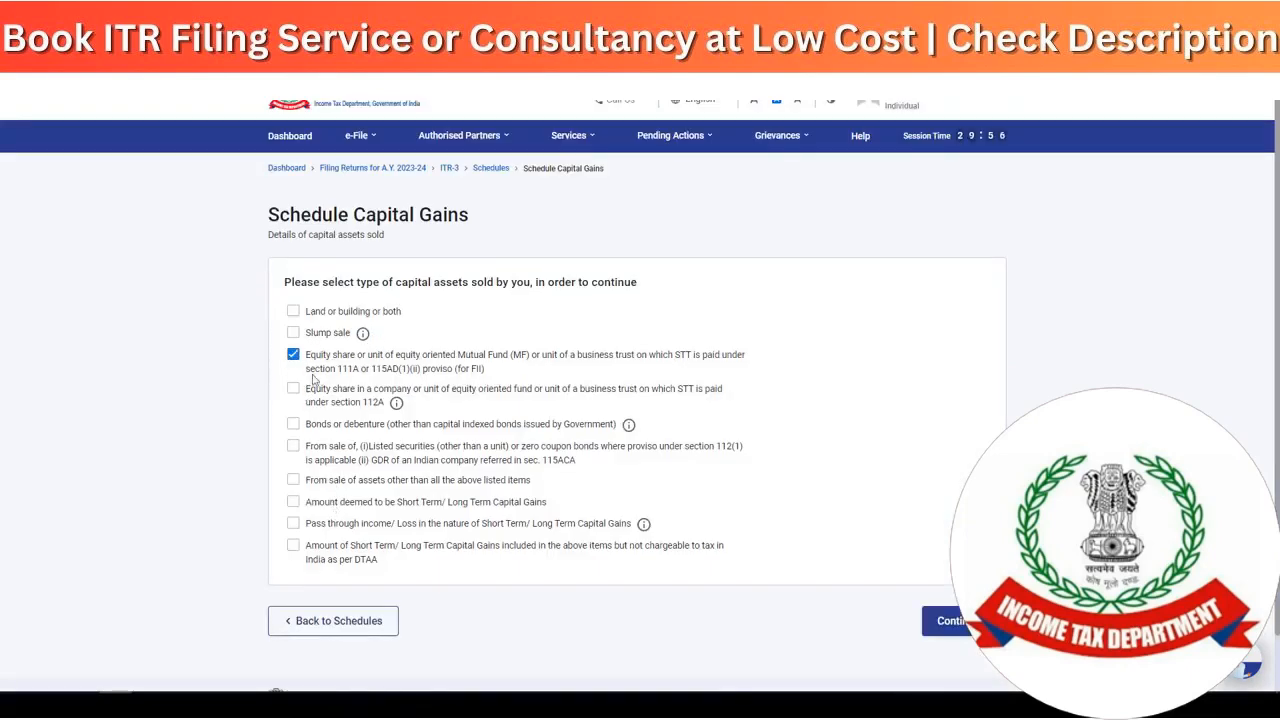
left_click(292, 395)
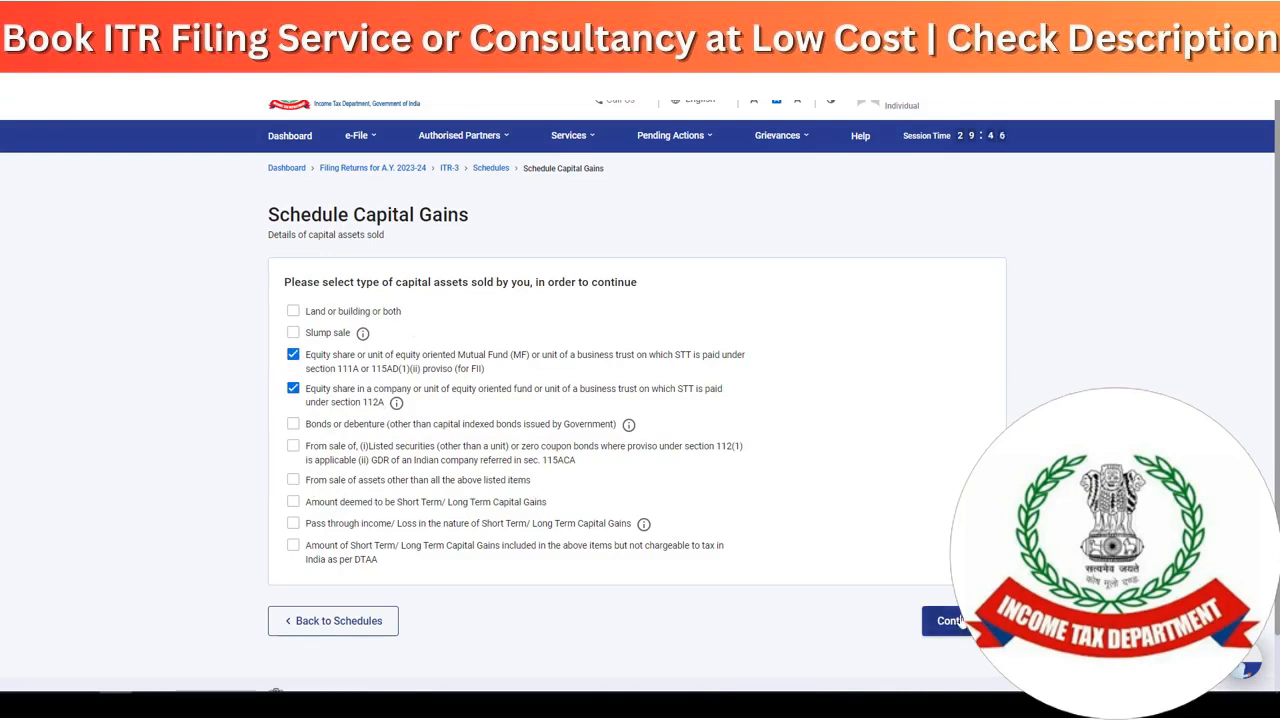
left_click(950, 621)
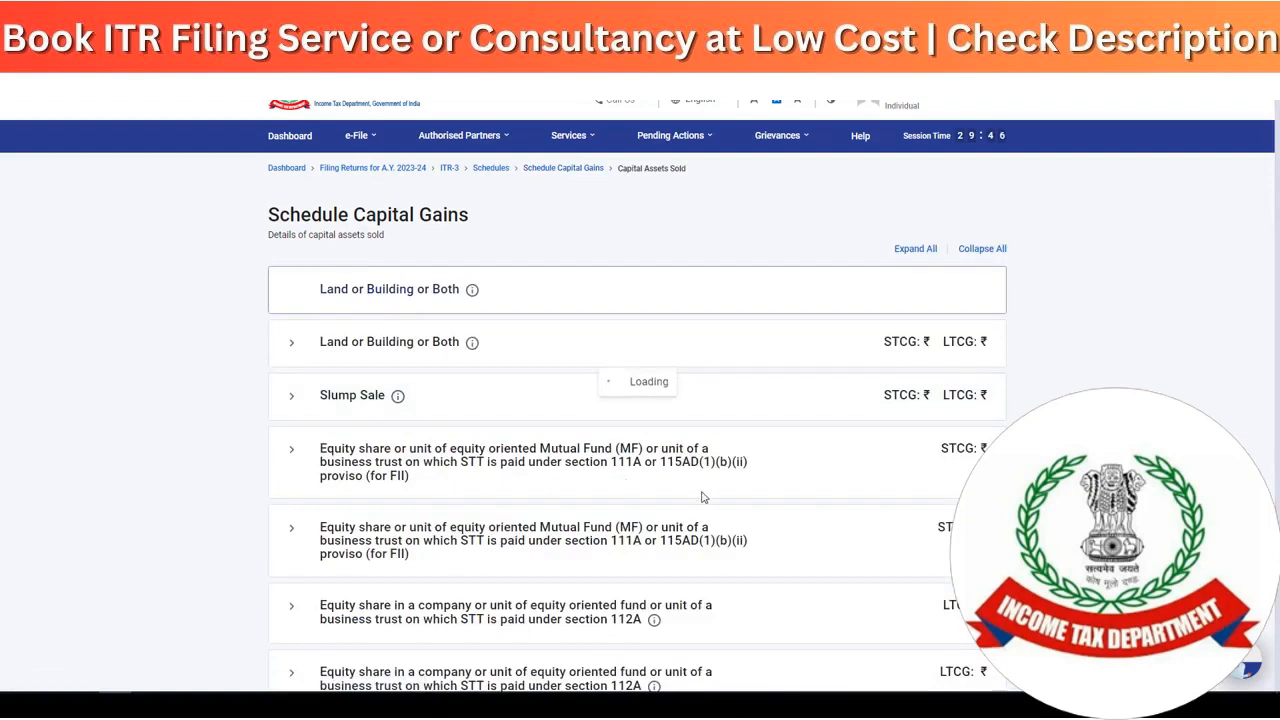
- Start adding details for STT-paid equity share and mutual fund sales under Section 111A, up to the full value of consideration
left_click(372, 391)
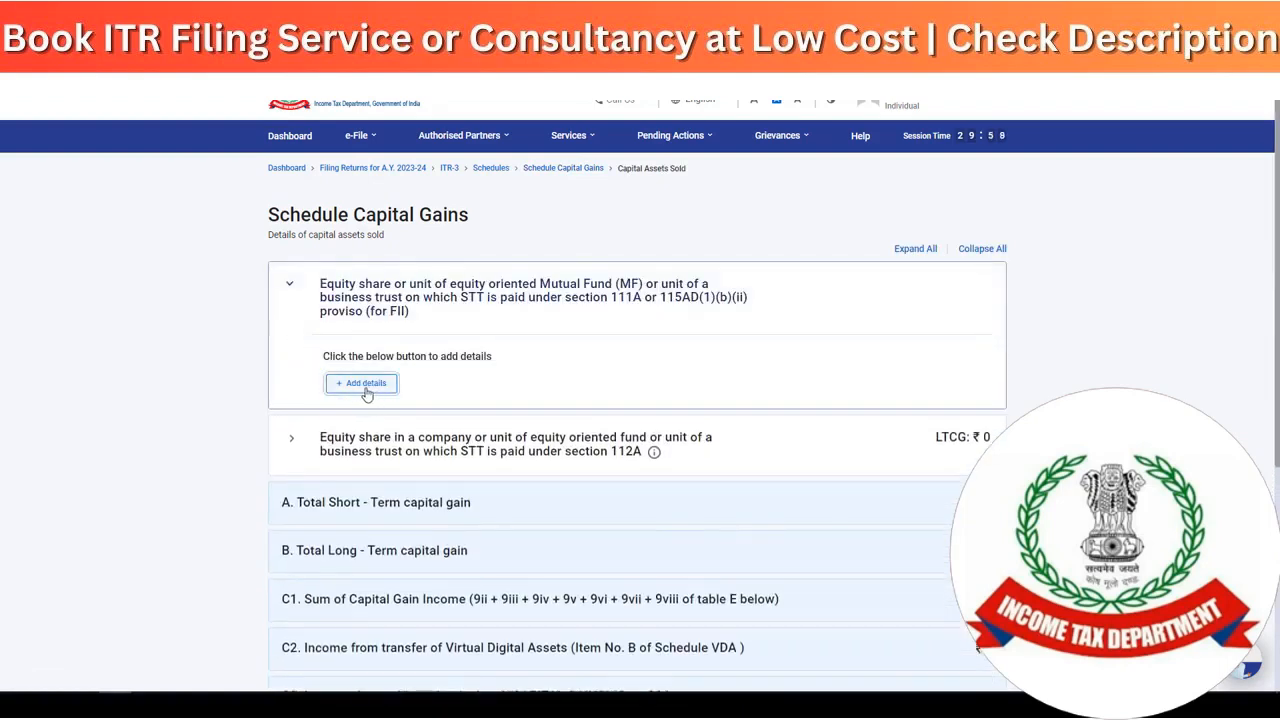
left_click(292, 373)
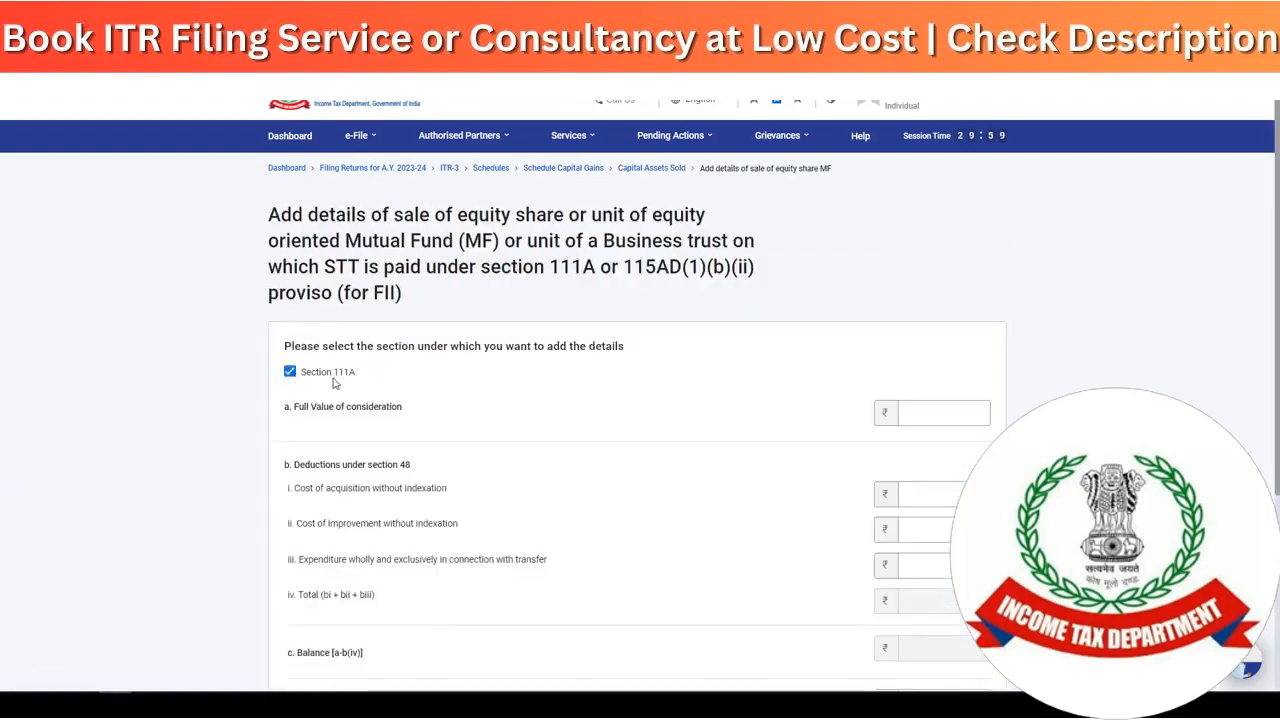
scroll(609, 423, "down", 2)
left_click_drag(297, 229, 465, 246)
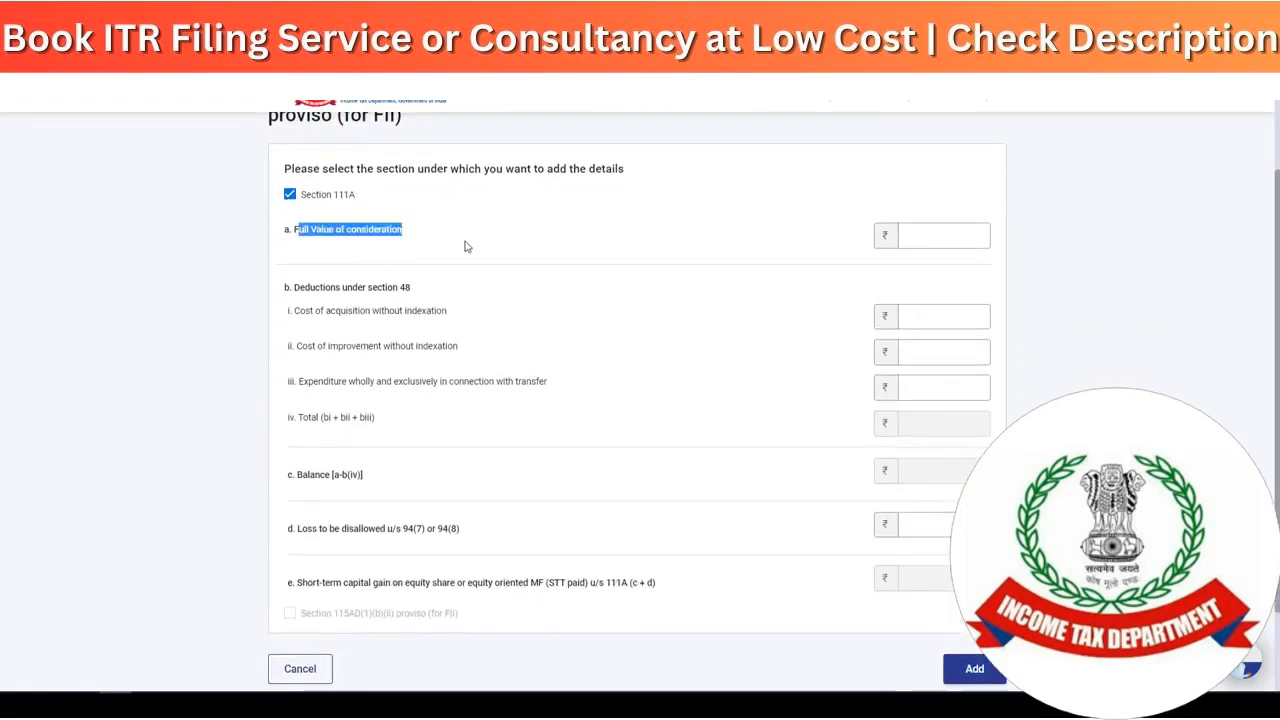
left_click(954, 240)
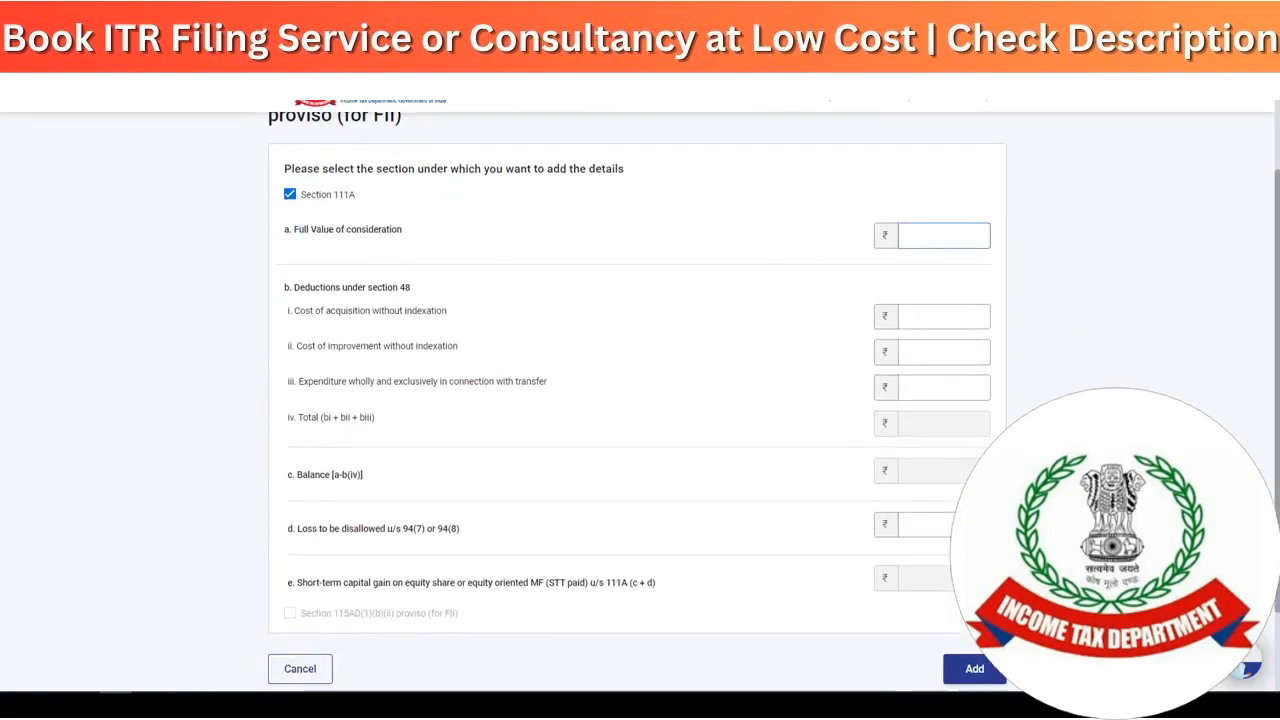
- Total the short-term trades on the Zerodha workbook's Equity sheet and add the Section 111A entry with full consideration 3,76,528 and acquisition cost 3,66,275
left_click(181, 704)
left_click(265, 665)
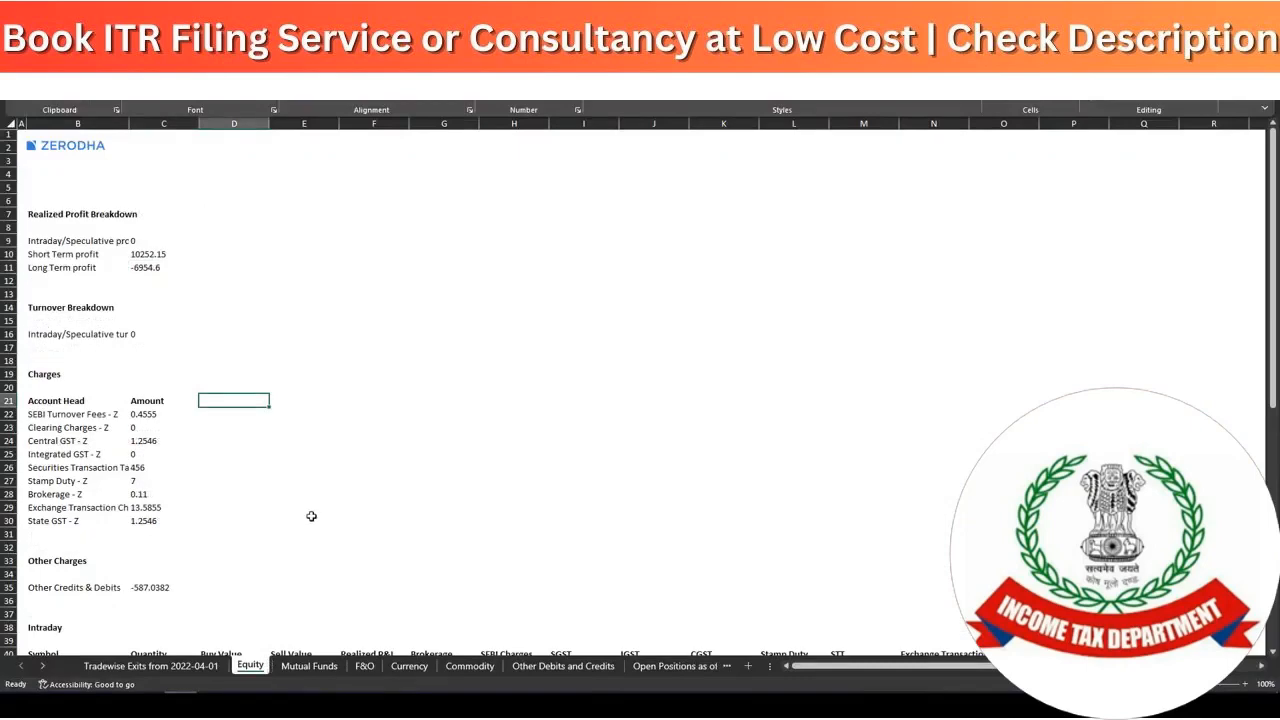
scroll(311, 515, "down", 10)
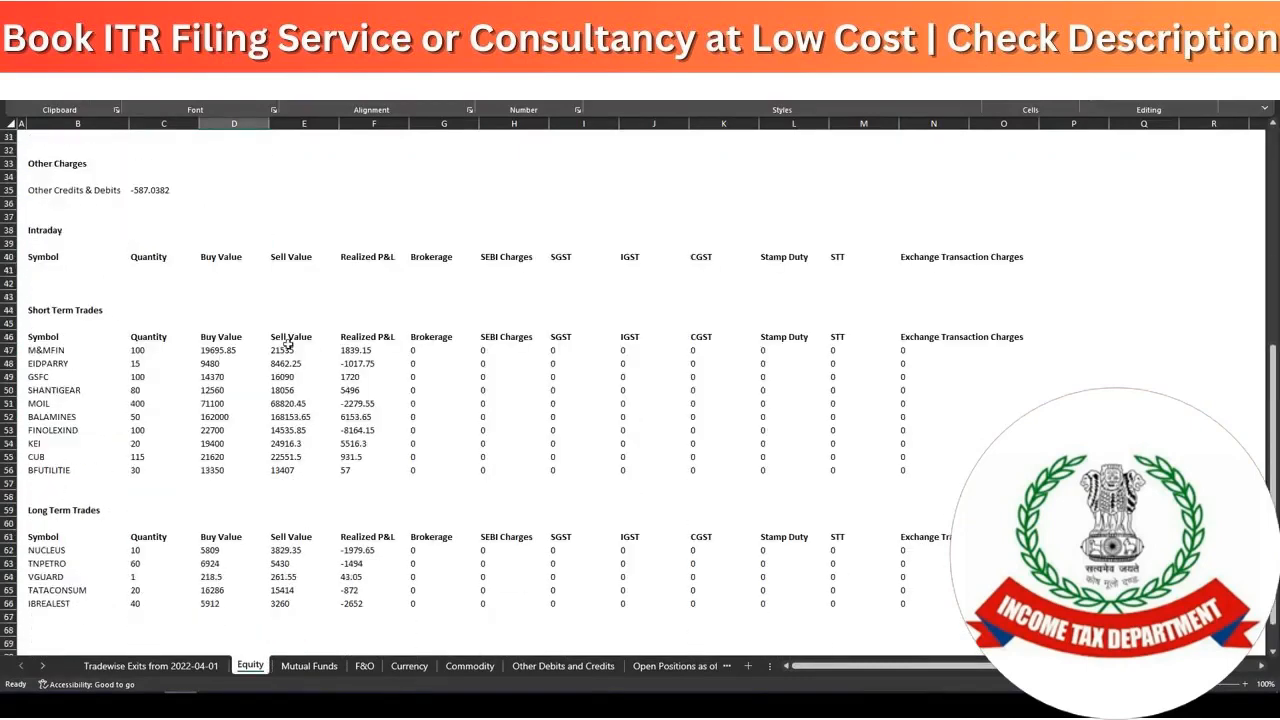
left_click(300, 350)
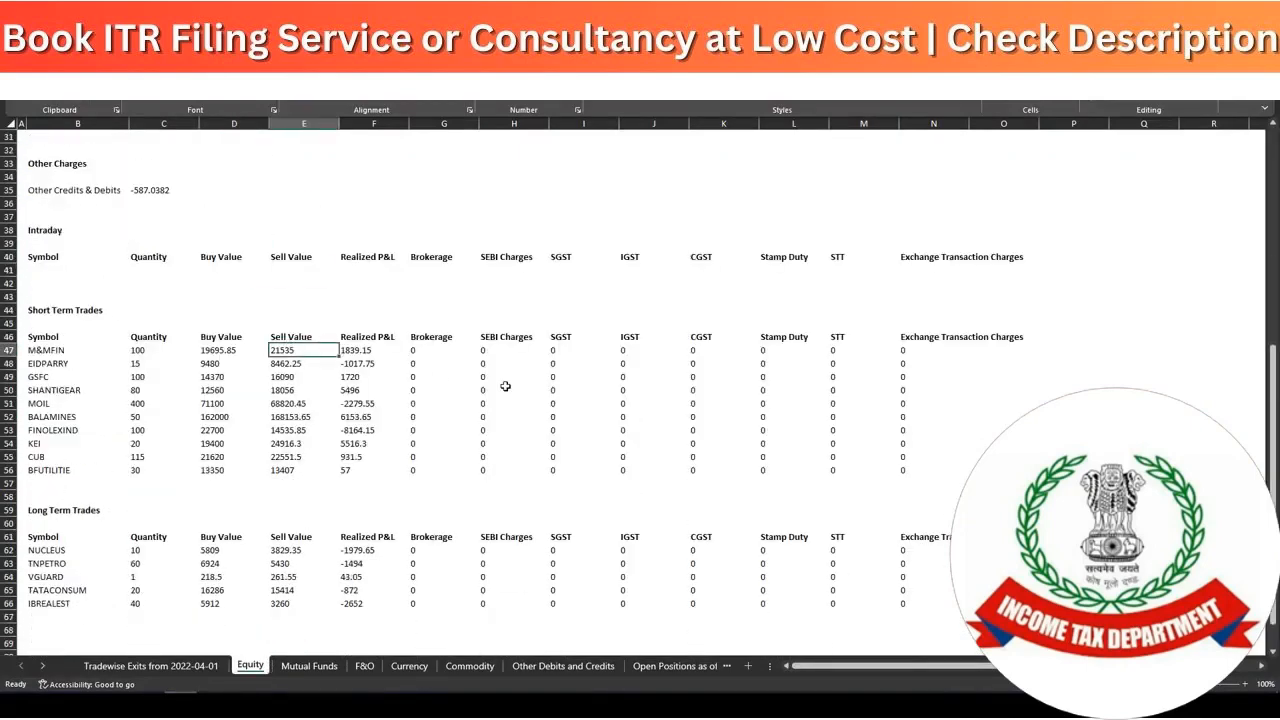
key("ctrl+shift+Down")
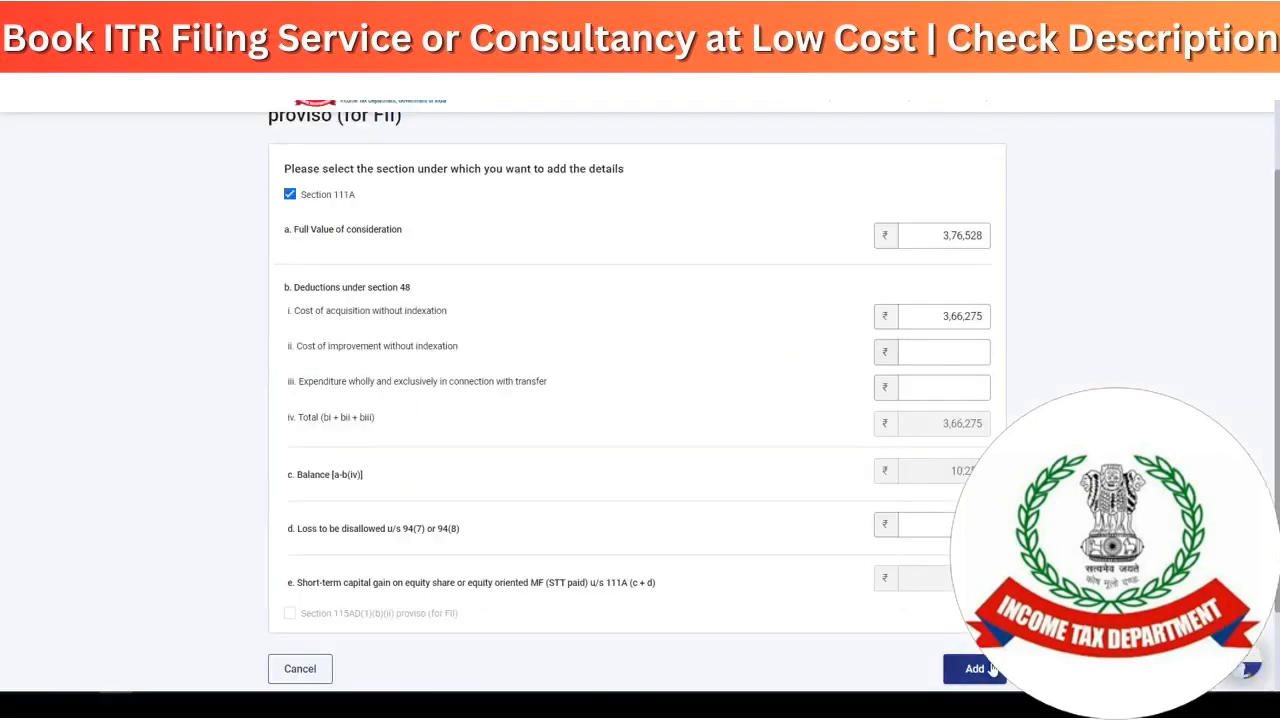
left_click(960, 668)
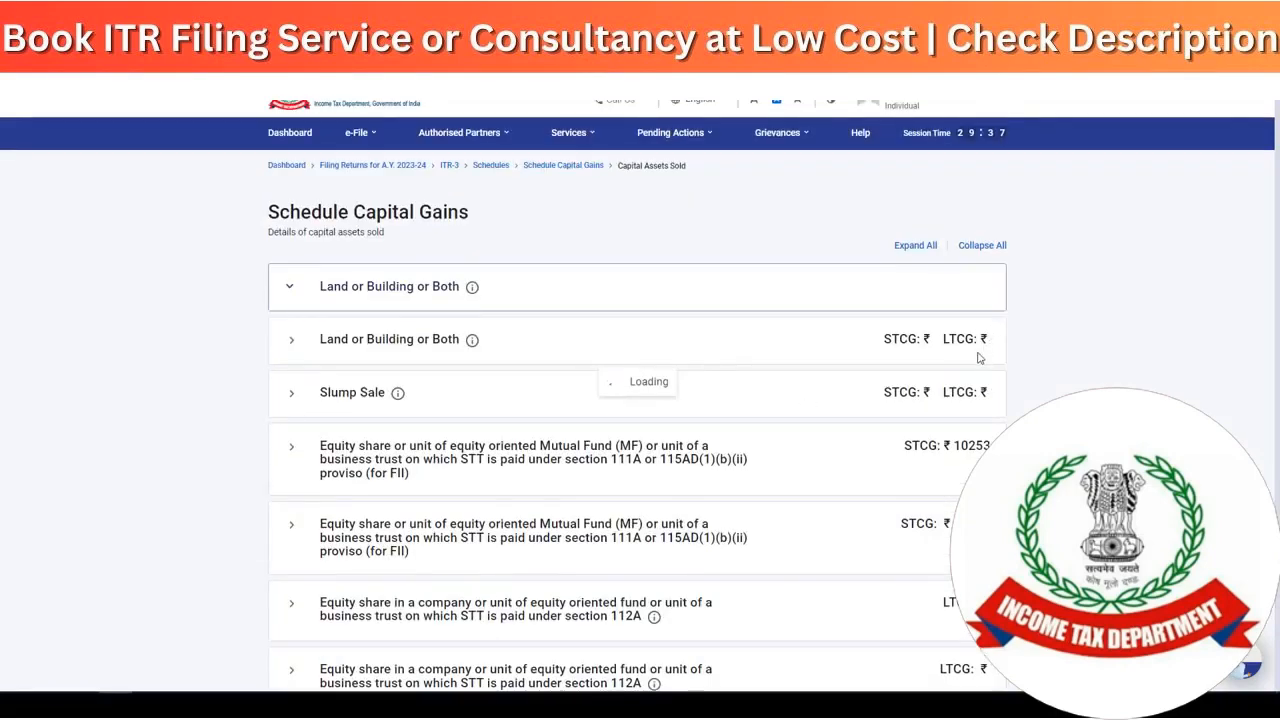
- Start a share entry in Schedule 112A for the section 112A equity sales, with Share/Unit acquired set to After 31st January, 2018
scroll(311, 256, "down", 2)
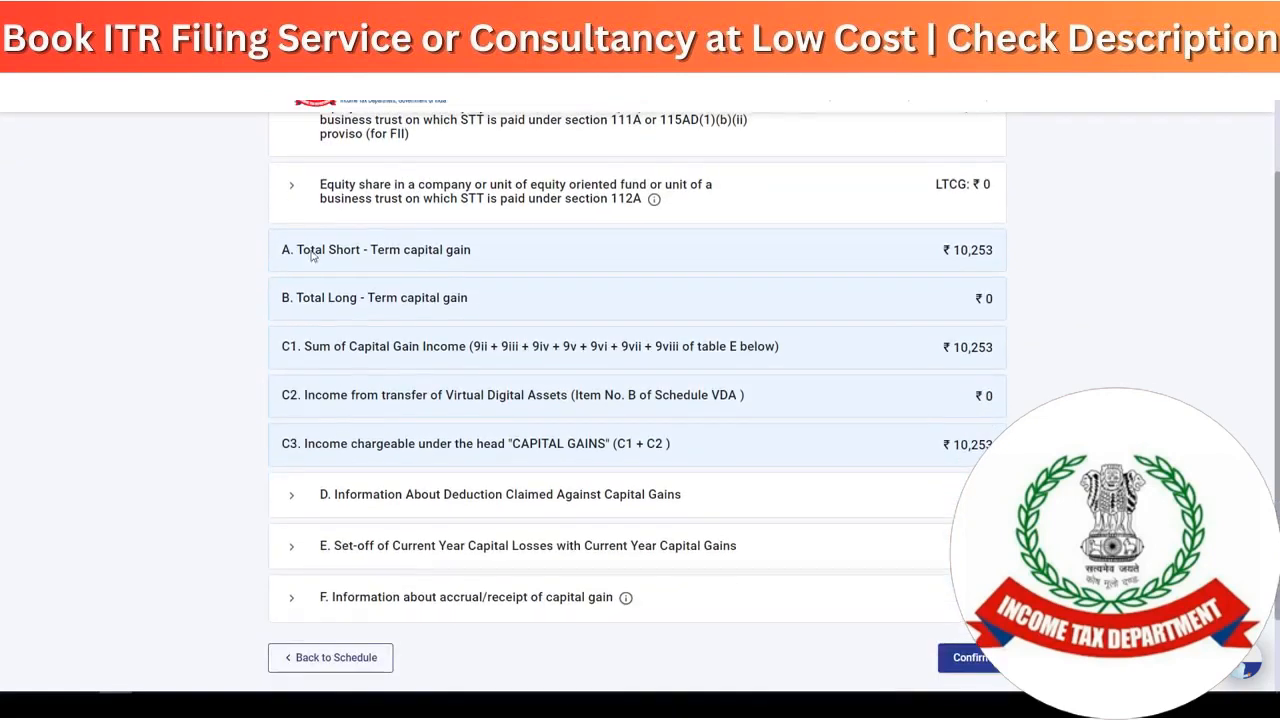
left_click(297, 201)
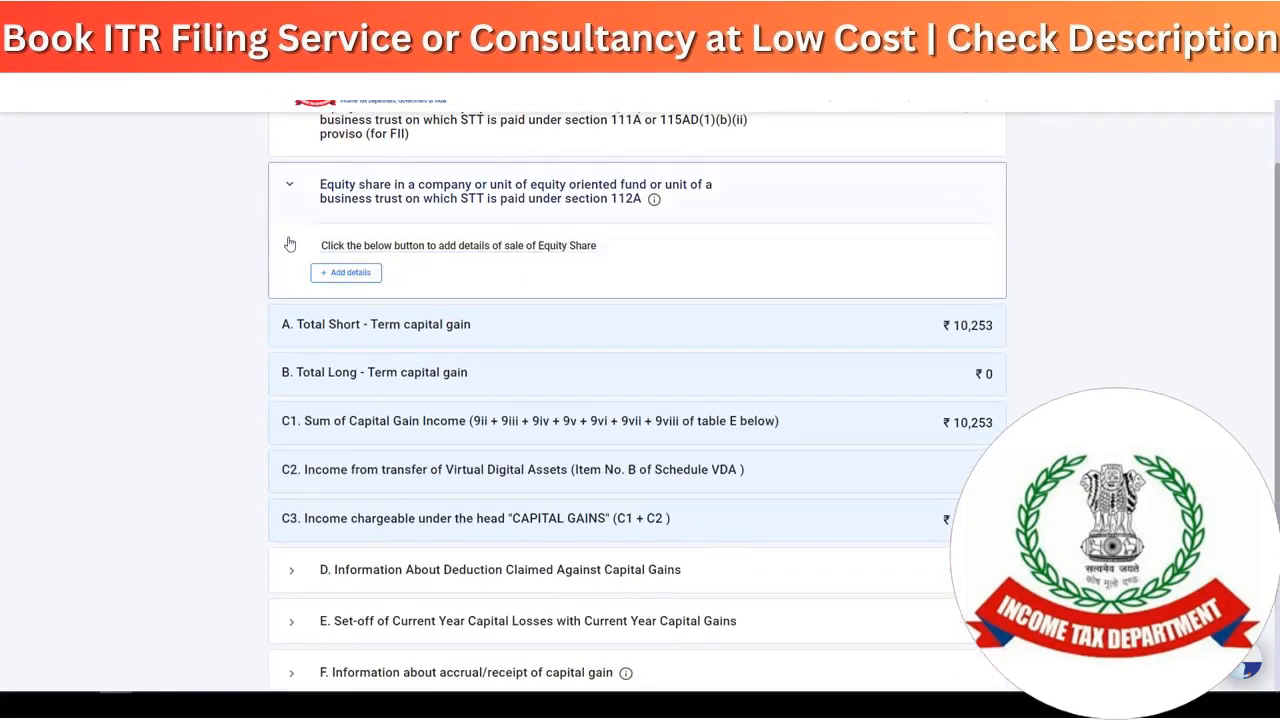
left_click(350, 273)
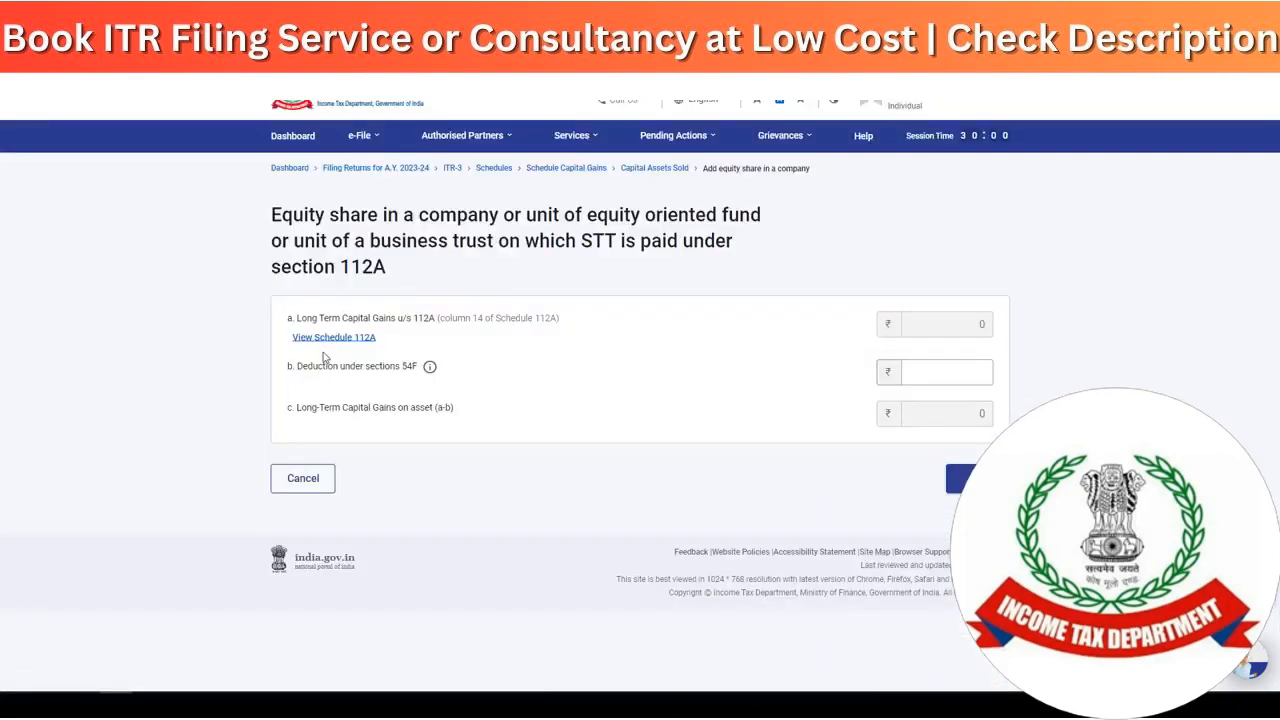
left_click(331, 338)
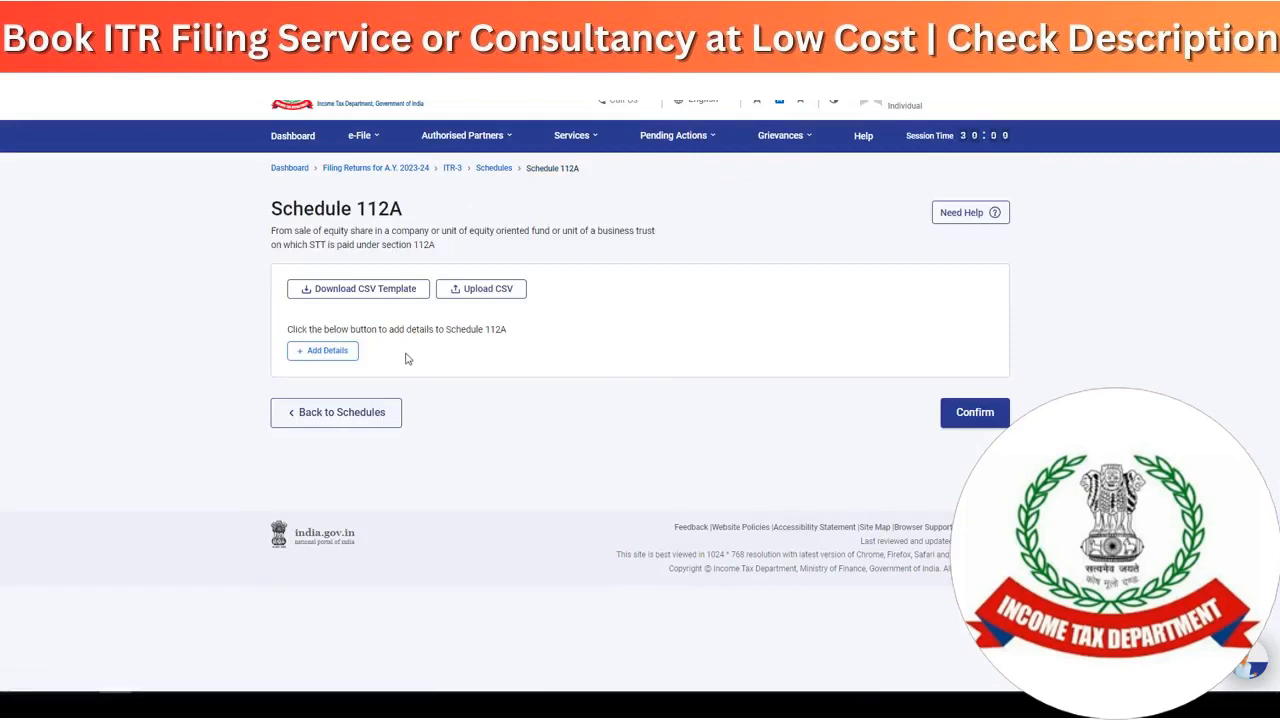
left_click(322, 355)
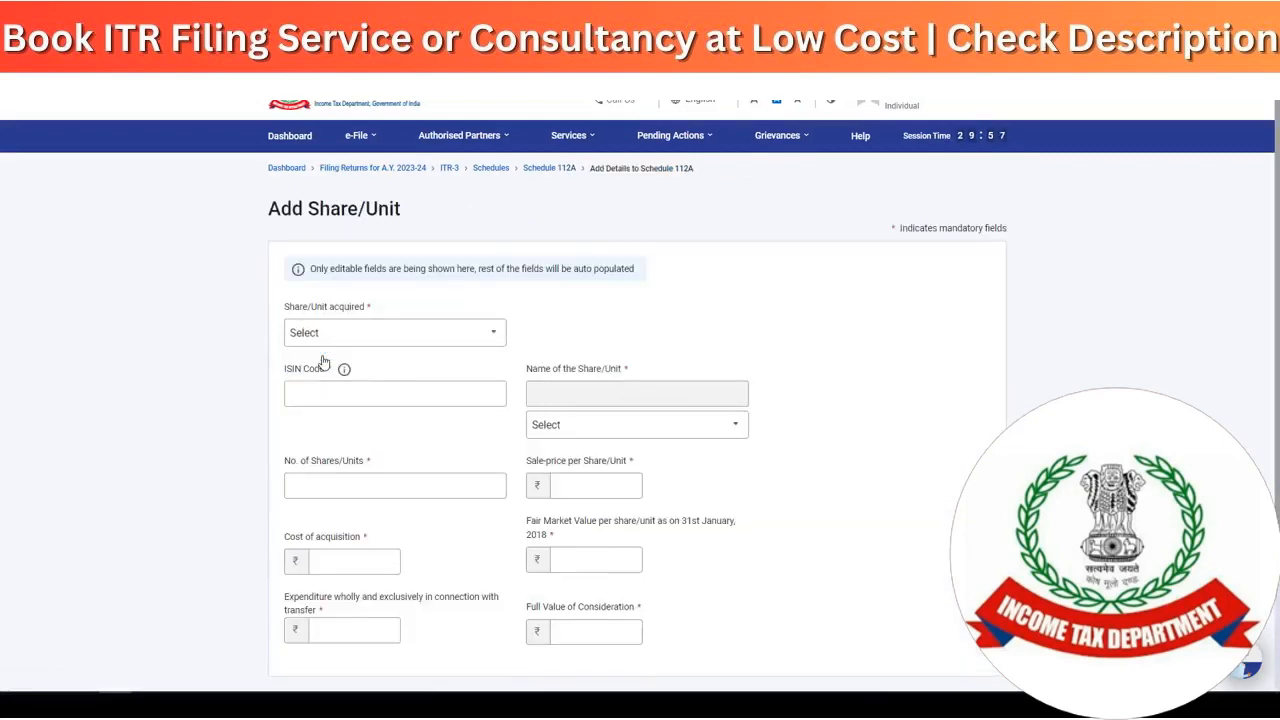
left_click(381, 336)
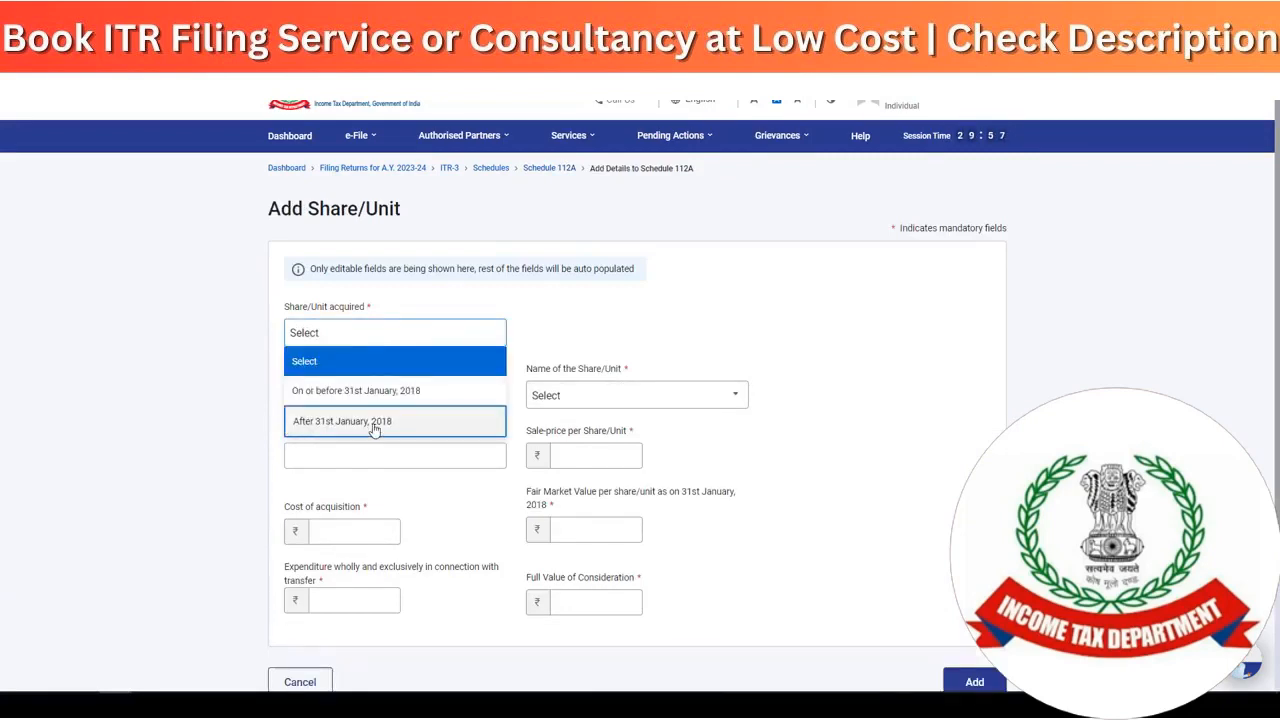
left_click(375, 429)
- From the workbook's long-term trades, add the 112A entry with acquisition cost 35,149, transfer expenditure 0 and full consideration 28,194, and confirm Schedule 112A
scroll(372, 430, "down", 3)
left_click(355, 367)
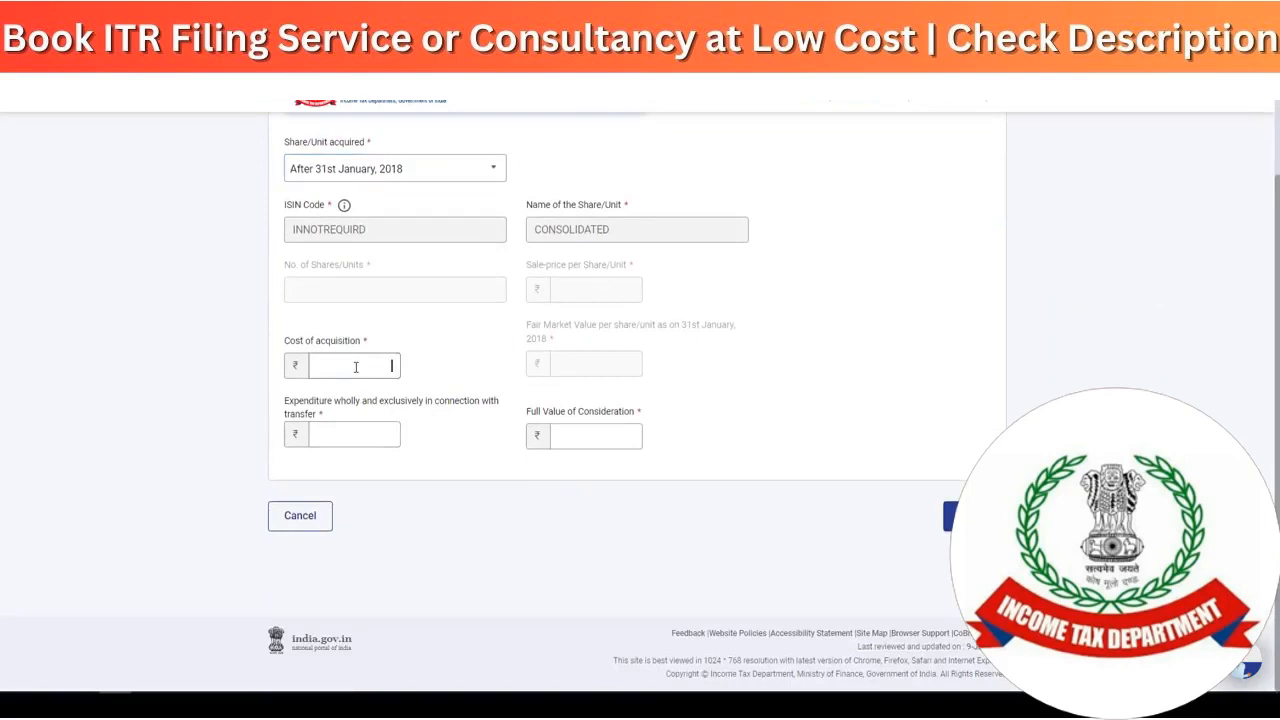
left_click(354, 430)
left_click(588, 437)
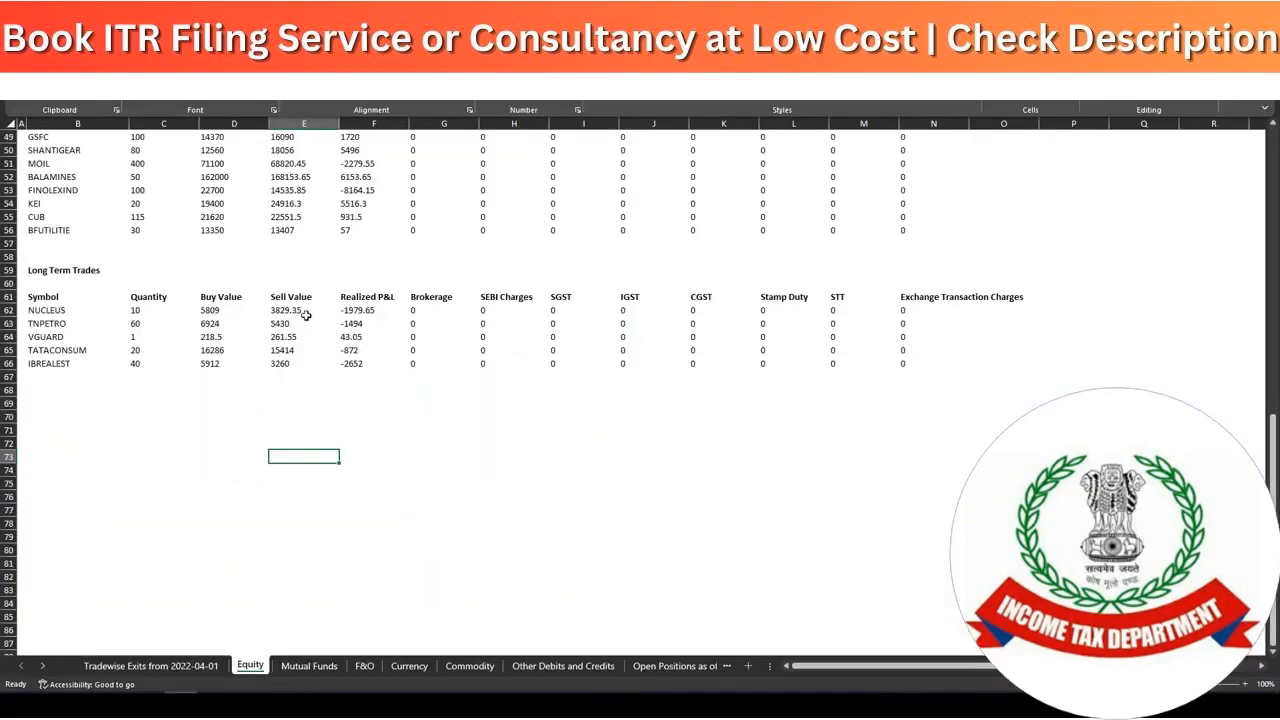
left_click_drag(306, 315, 305, 366)
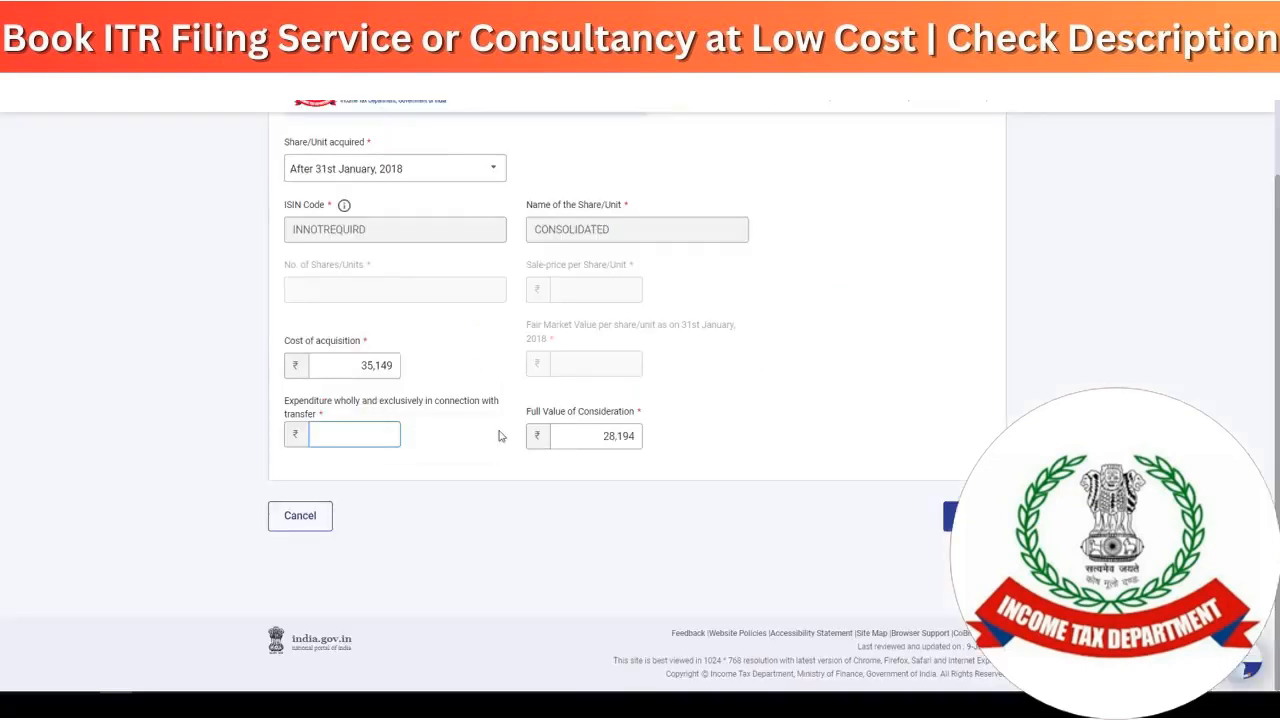
type("0")
left_click(952, 516)
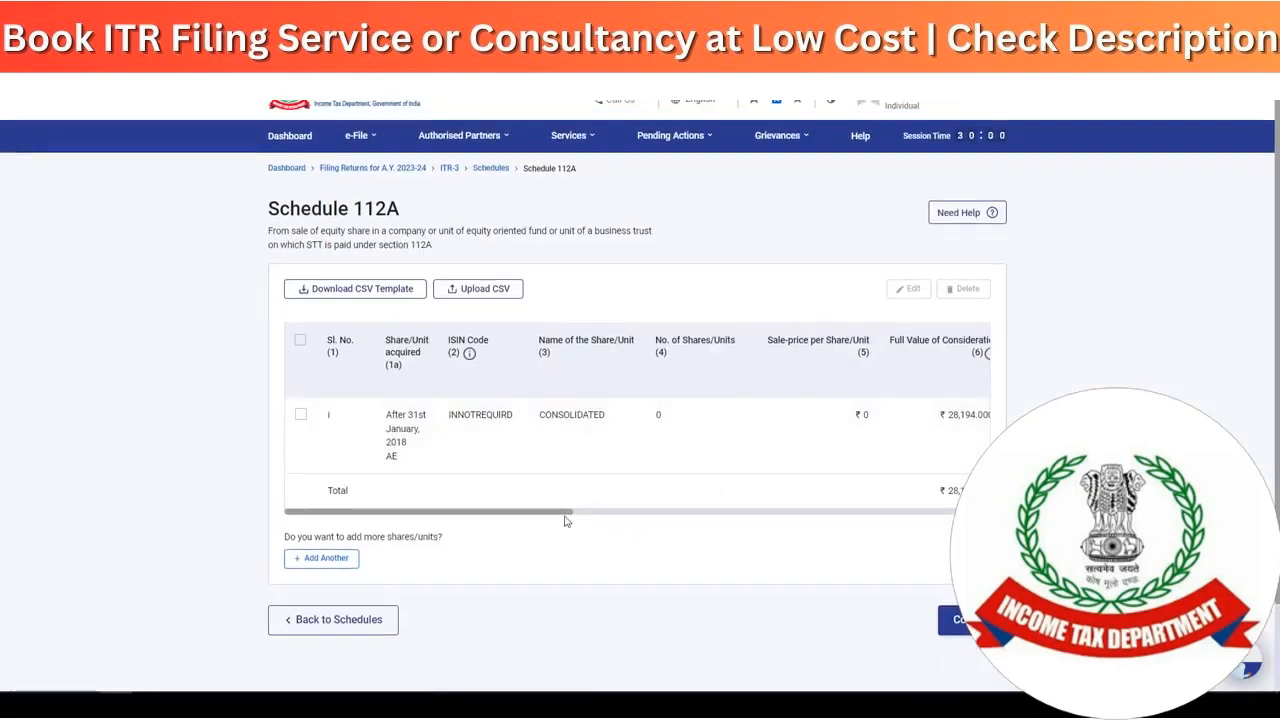
left_click_drag(564, 512, 985, 524)
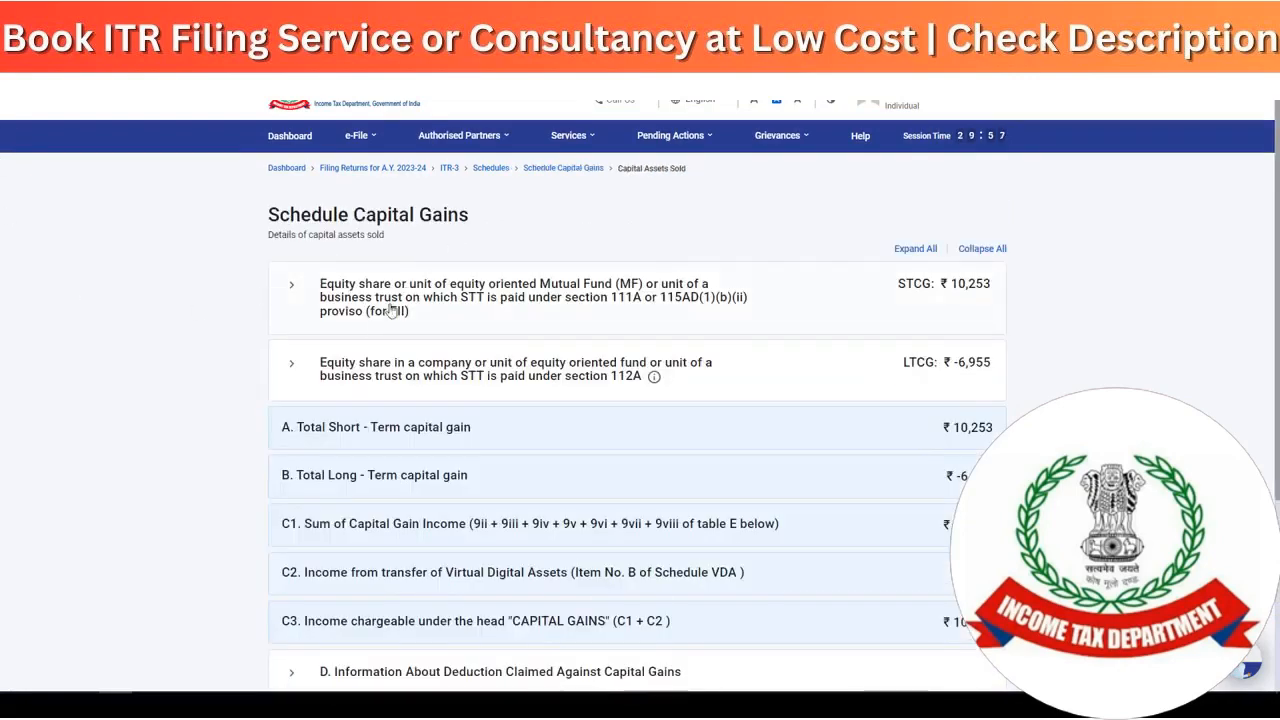
- Review the Section 111A sale details and the short-term and long-term totals in Schedule Capital Gains
scroll(380, 330, "down", 3)
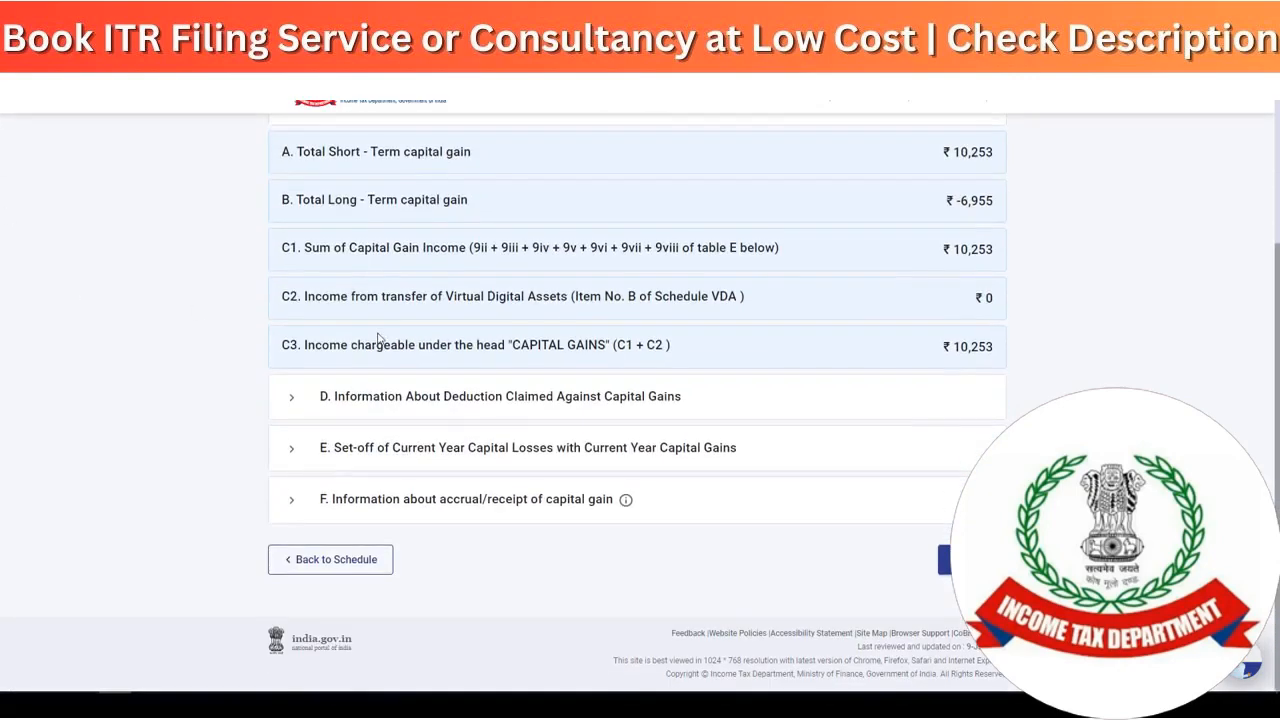
scroll(380, 340, "up", 3)
left_click(310, 305)
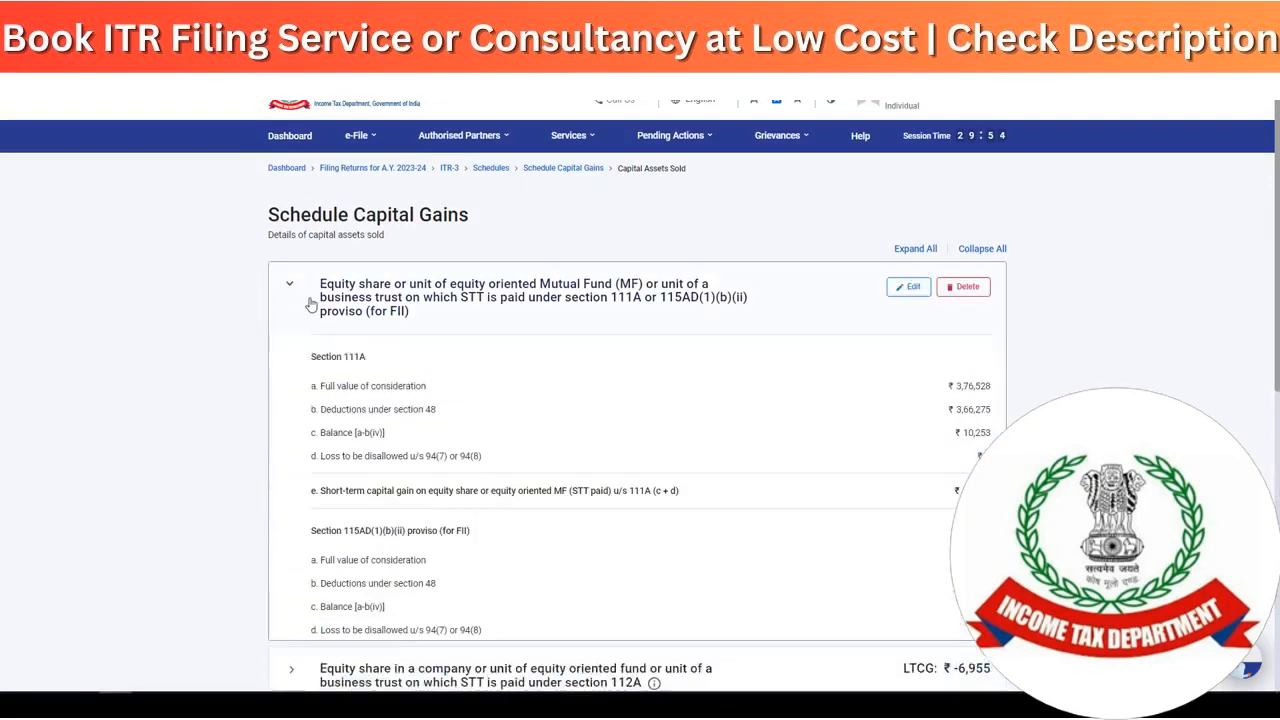
left_click(303, 299)
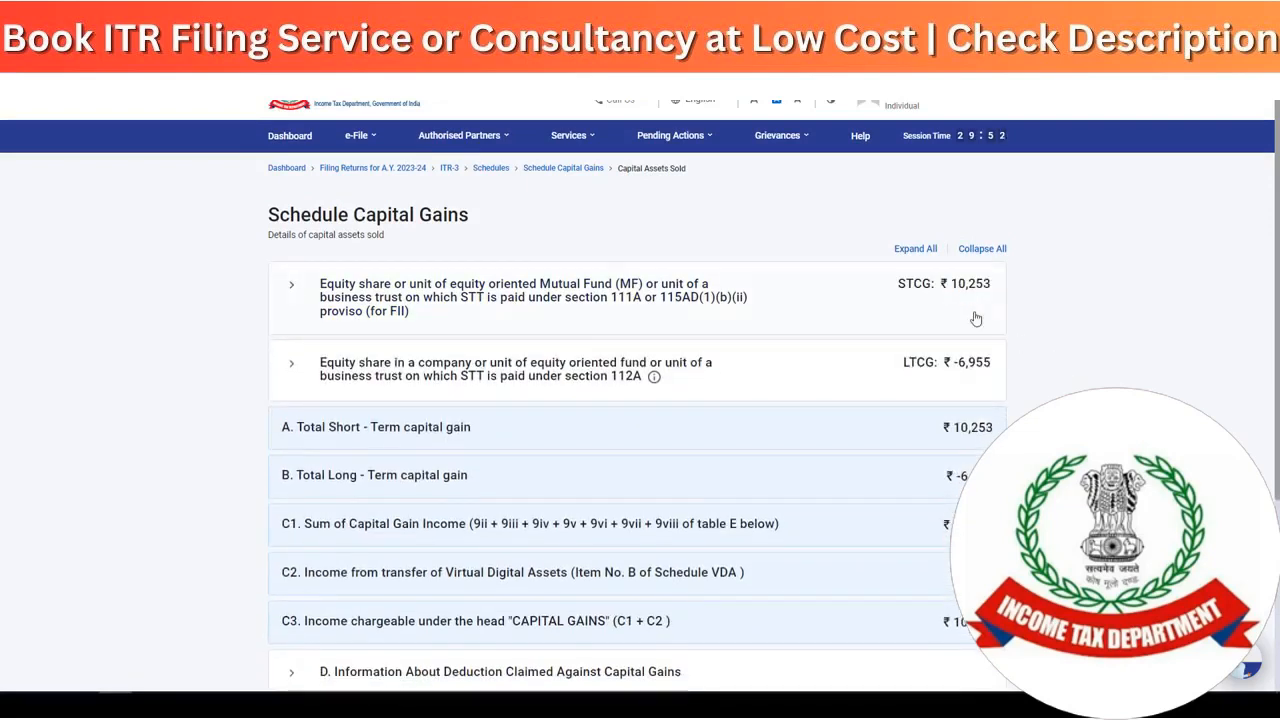
scroll(940, 330, "down", 5)
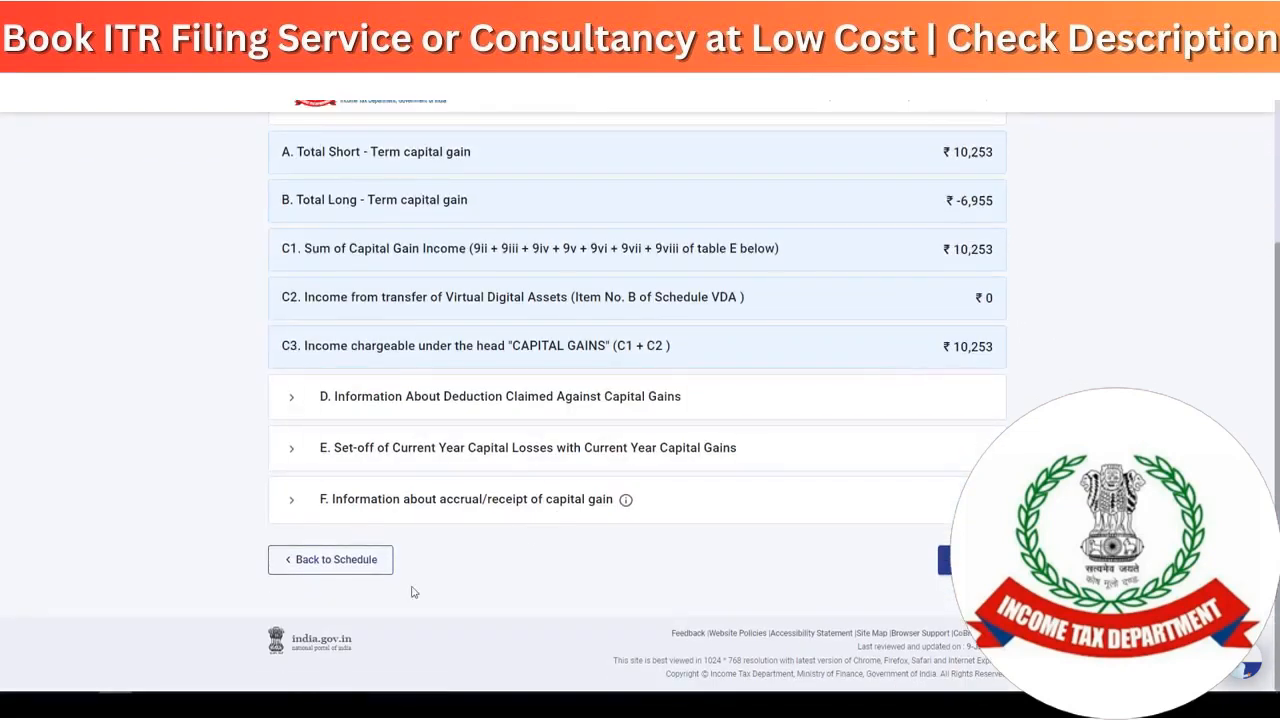
- Examine the quarterly fields for short-term capital gains taxable at 15% in section F, Information about accrual/receipt of capital gain
left_click(290, 505)
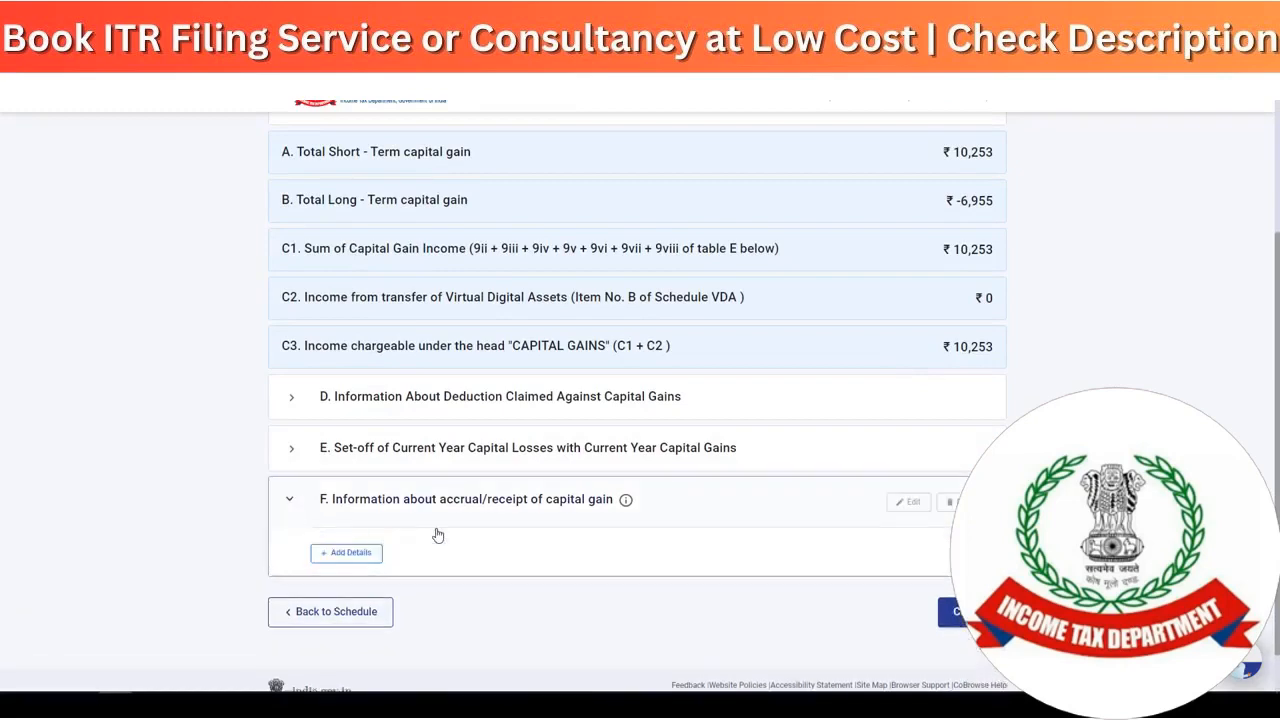
left_click(358, 556)
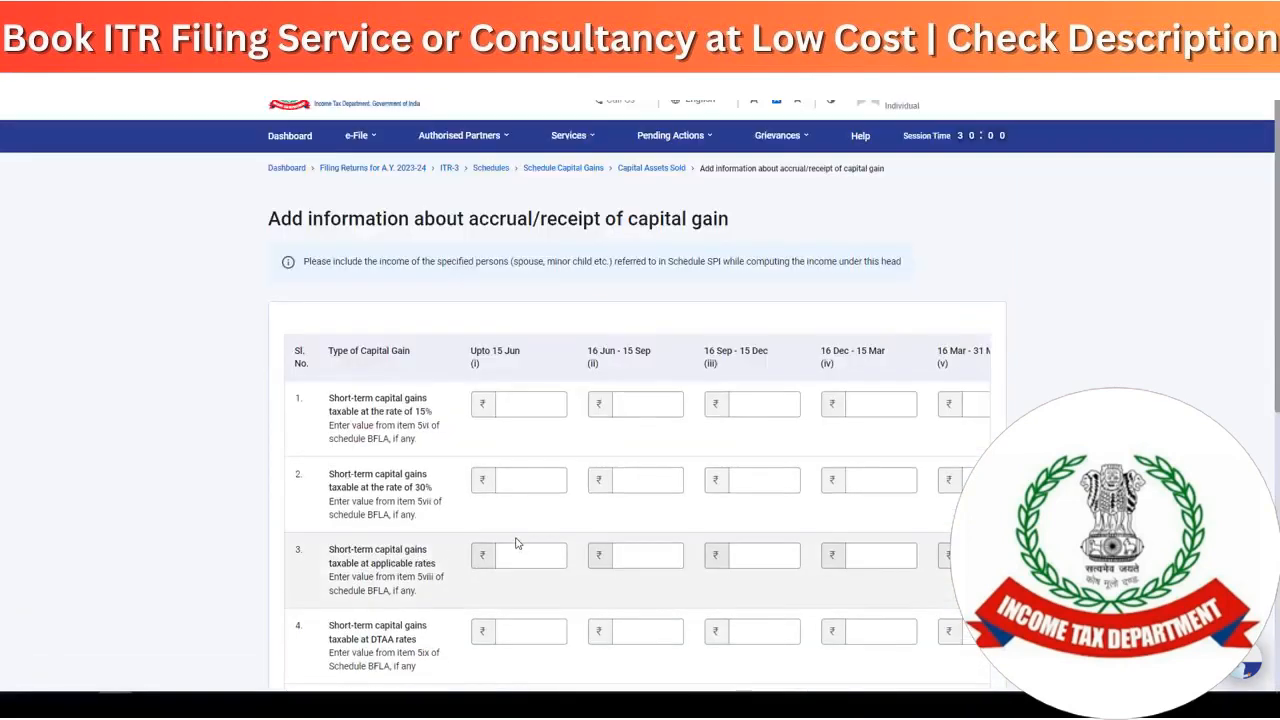
scroll(517, 543, "down", 2)
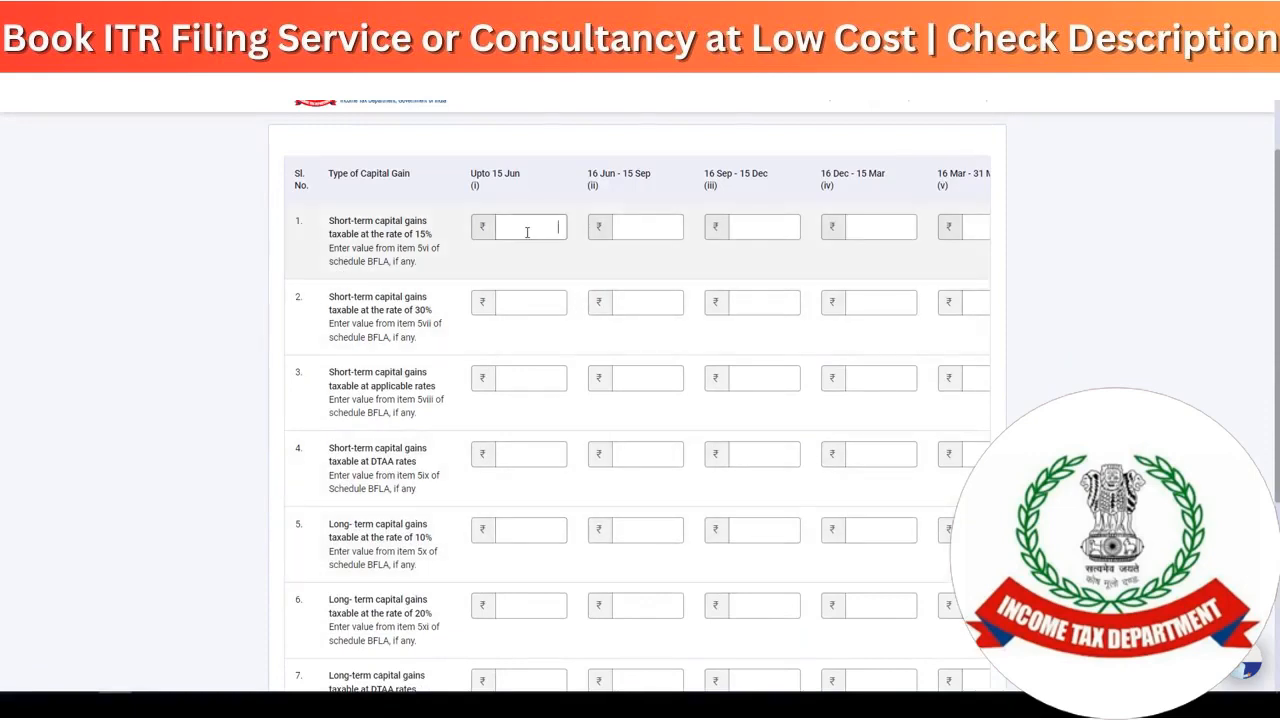
left_click(657, 226)
left_click(755, 225)
left_click(903, 226)
left_click(968, 228)
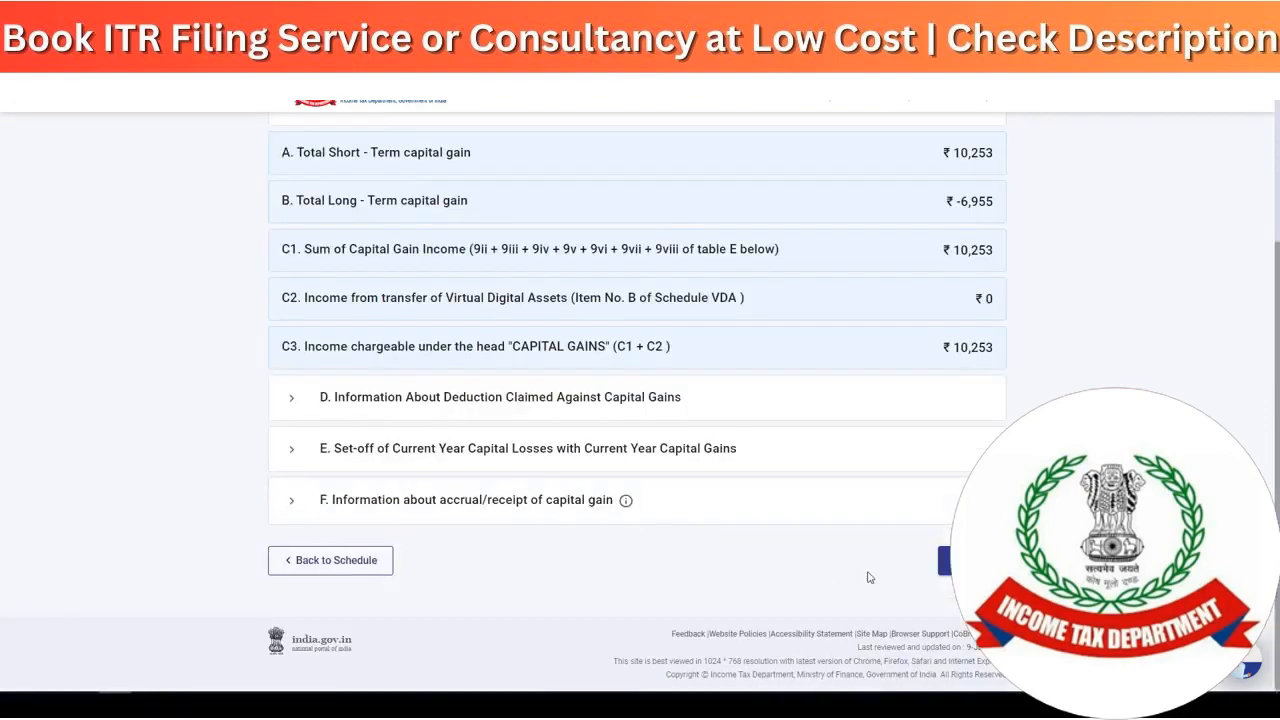
- Confirm Schedule CG and open Schedule Other Sources for the interest and dividend income
left_click(955, 560)
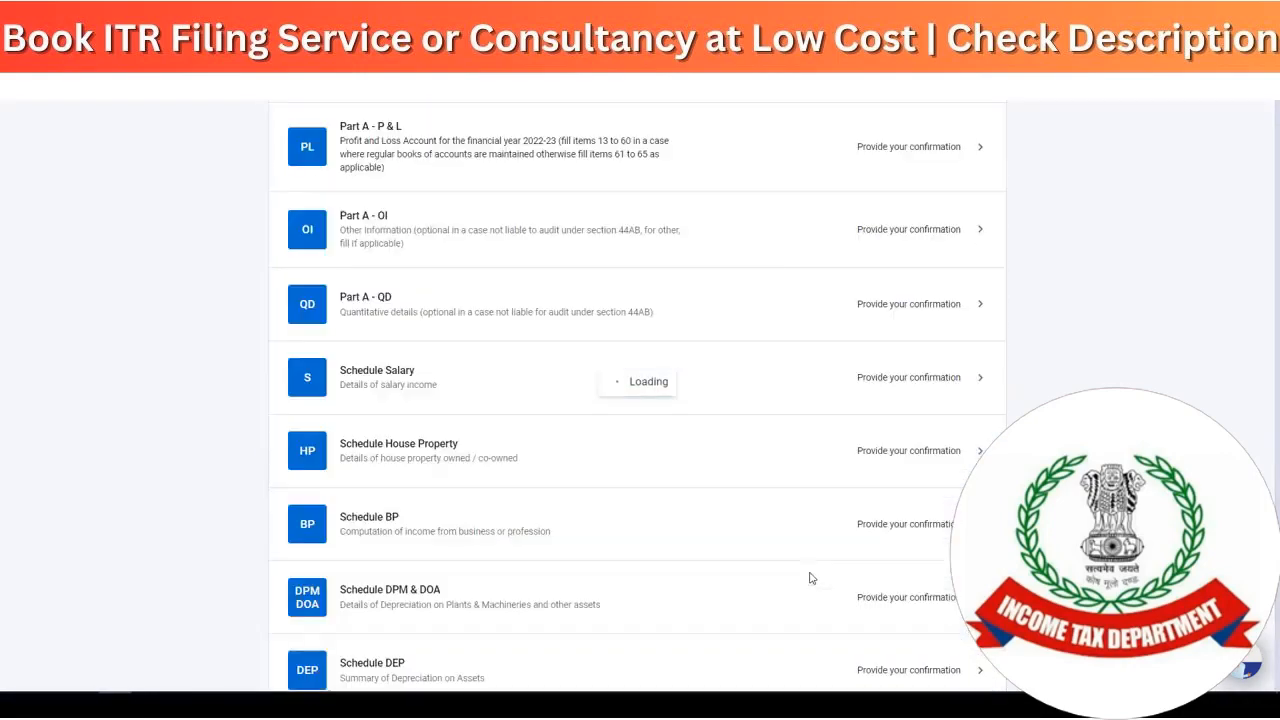
scroll(449, 514, "down", 10)
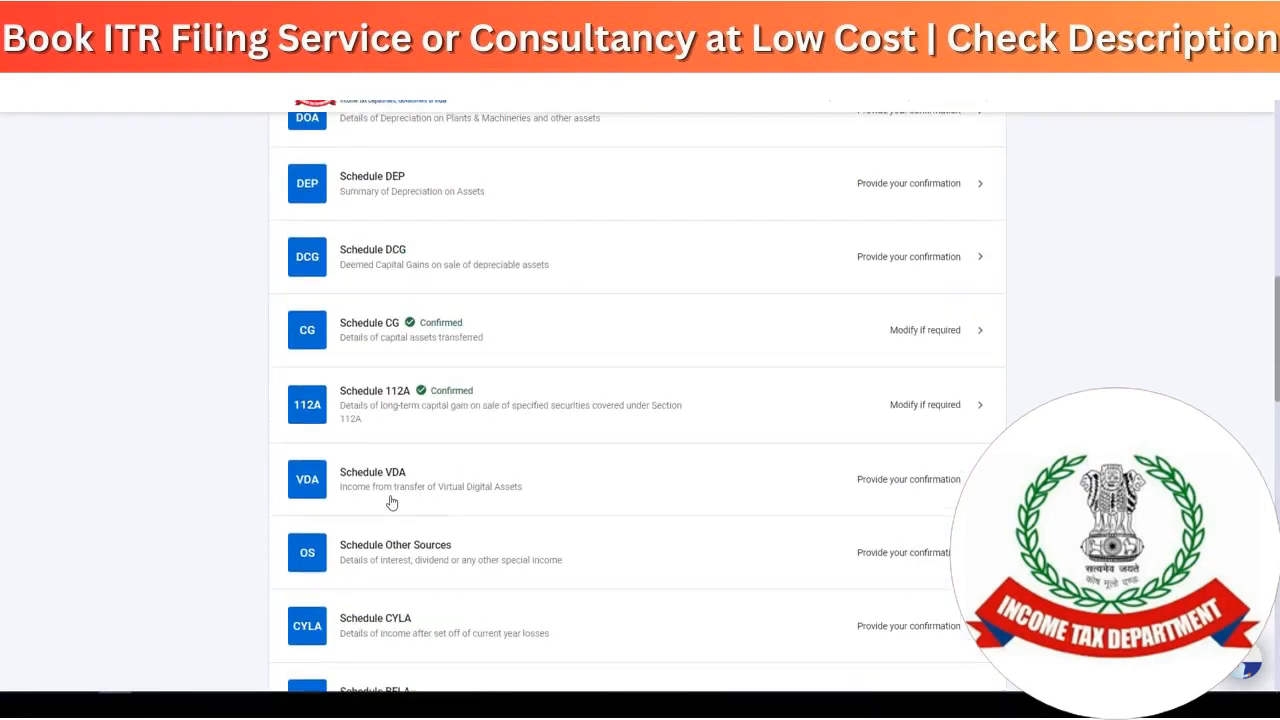
scroll(413, 472, "down", 1)
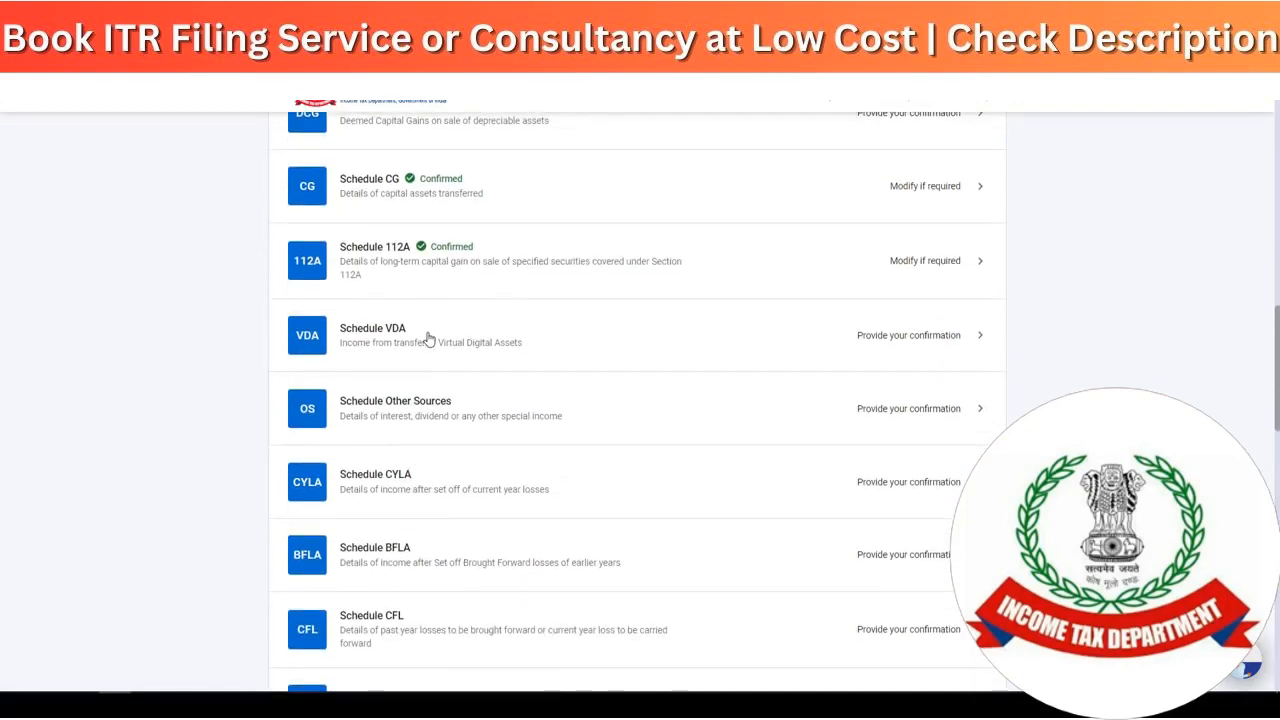
scroll(428, 340, "down", 1)
left_click(597, 282)
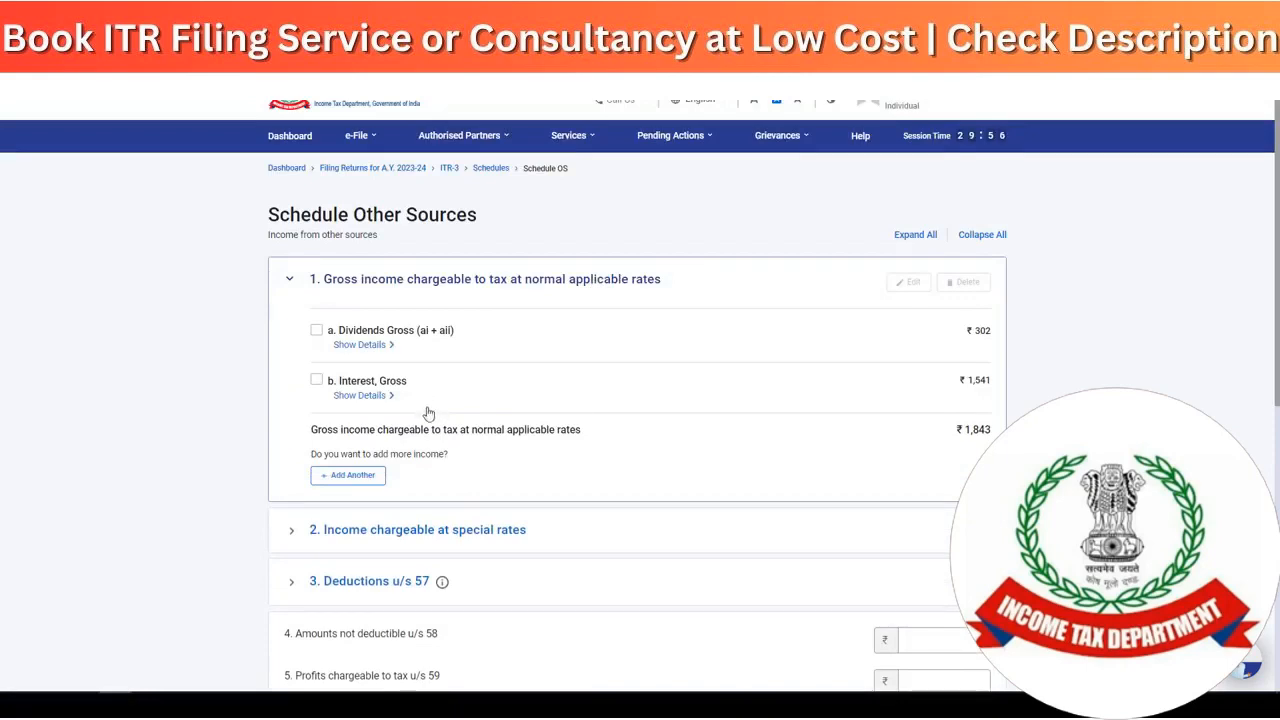
- Try adding another gross income chargeable at normal rates with the nature of income Any other income
left_click(350, 476)
left_click(436, 324)
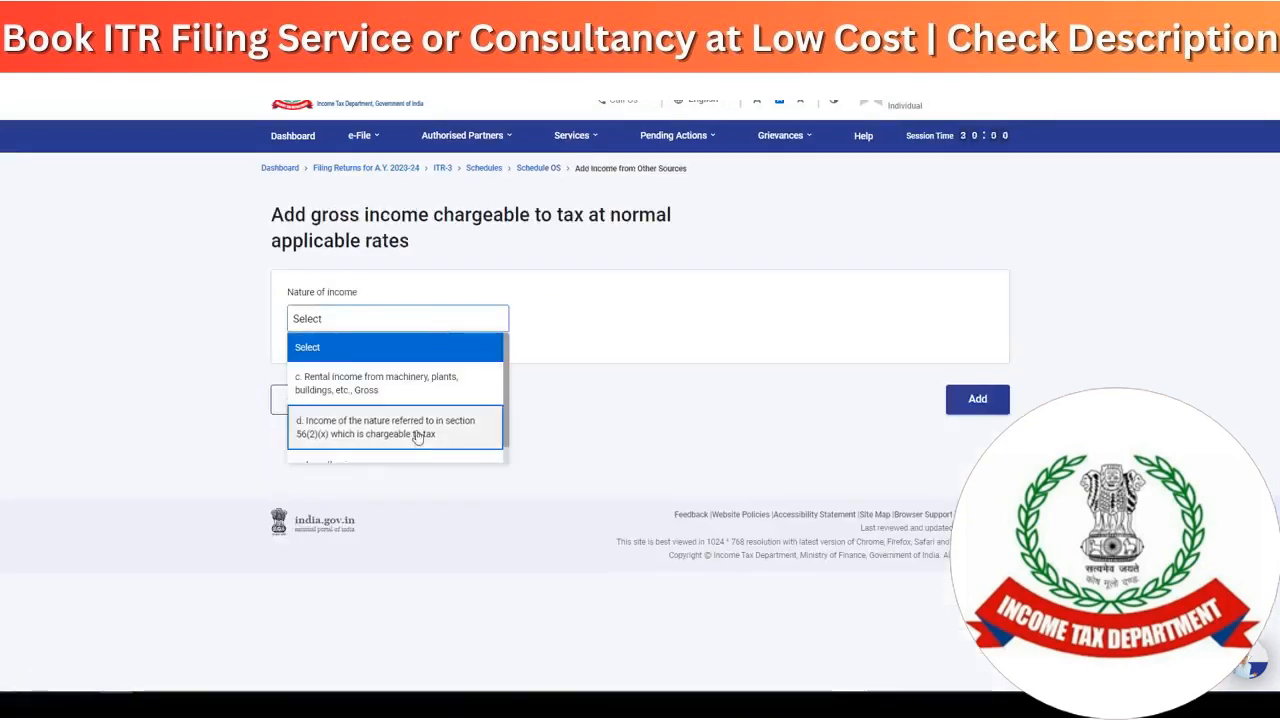
scroll(410, 400, "down", 1)
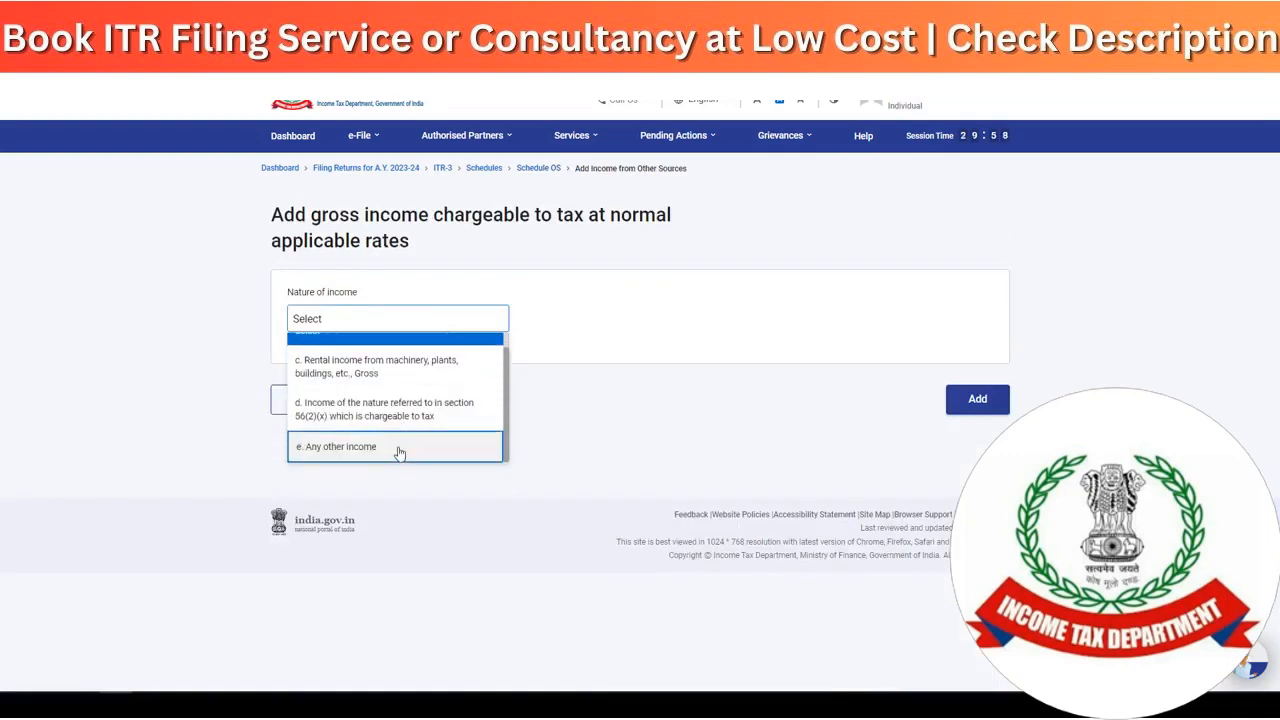
left_click(400, 452)
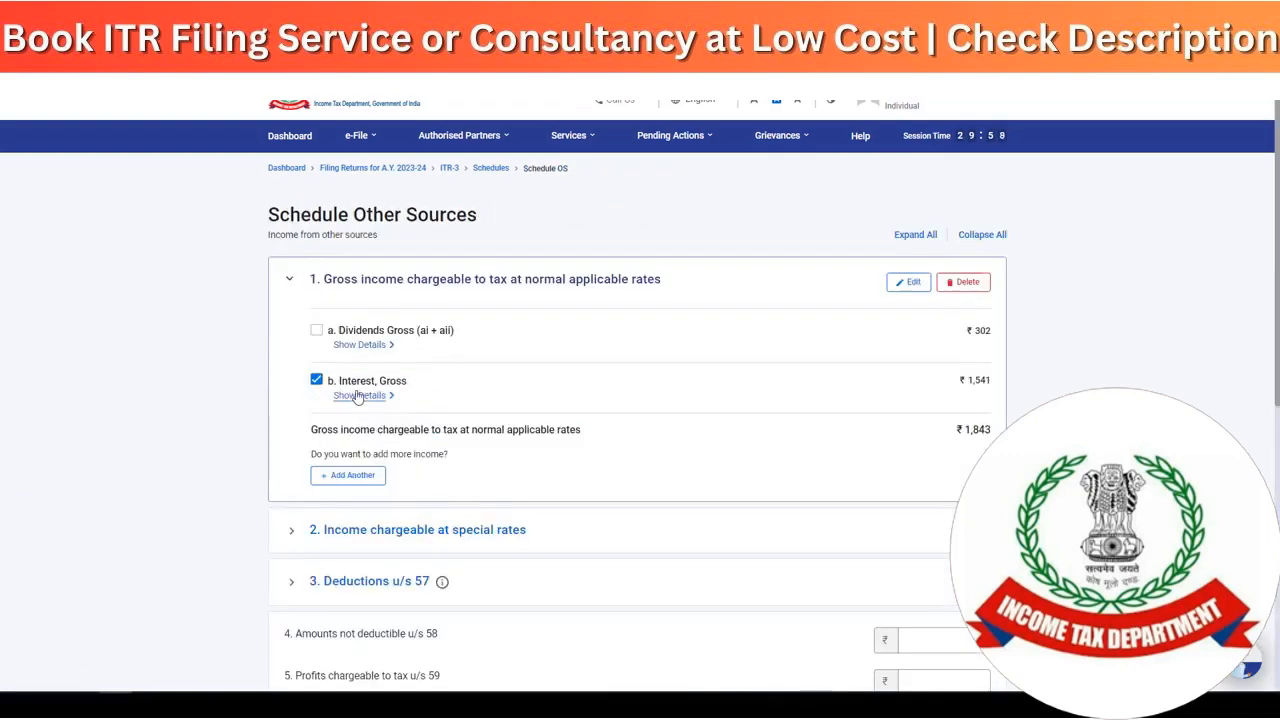
- Open the Interest, Gross entry for editing and examine its breakdown by savings bank, deposits and income-tax refund
left_click(913, 284)
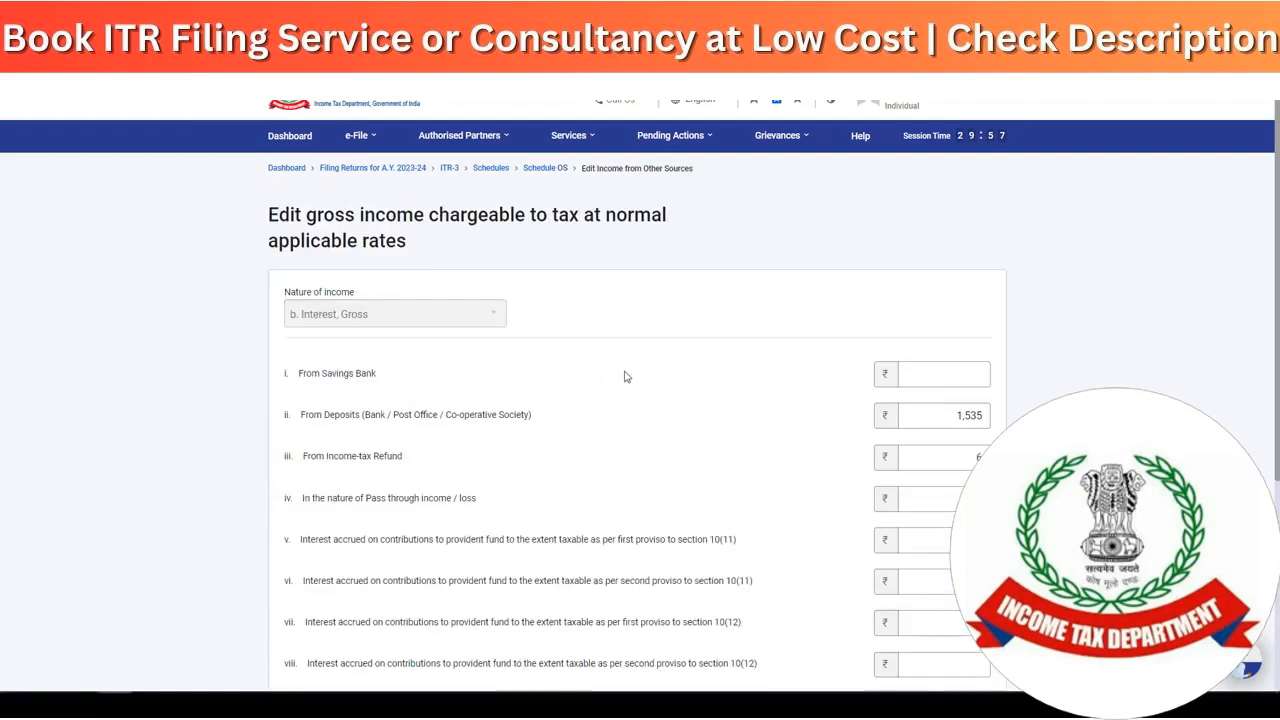
scroll(623, 374, "down", 3)
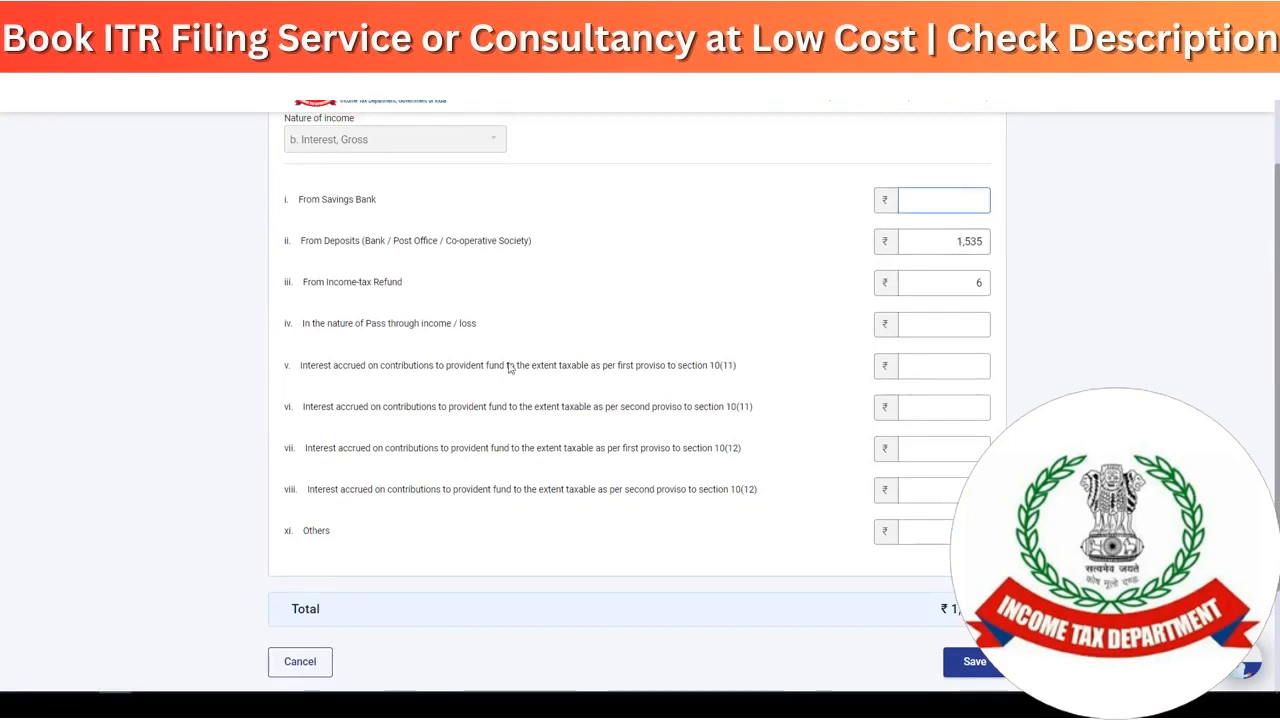
left_click_drag(453, 365, 595, 385)
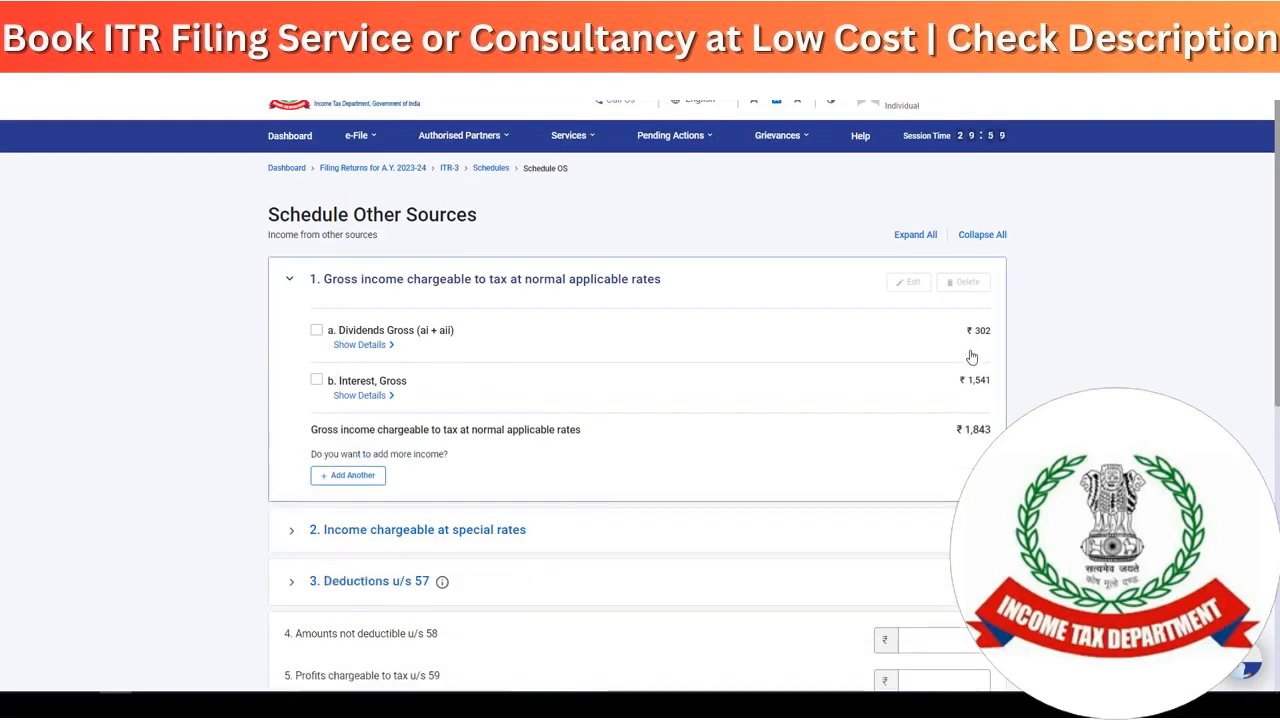
- Check the quarterly fields under Information about accrual/receipt of income from Other Sources and confirm Schedule Other Sources
scroll(940, 405, "down", 5)
left_click(291, 462)
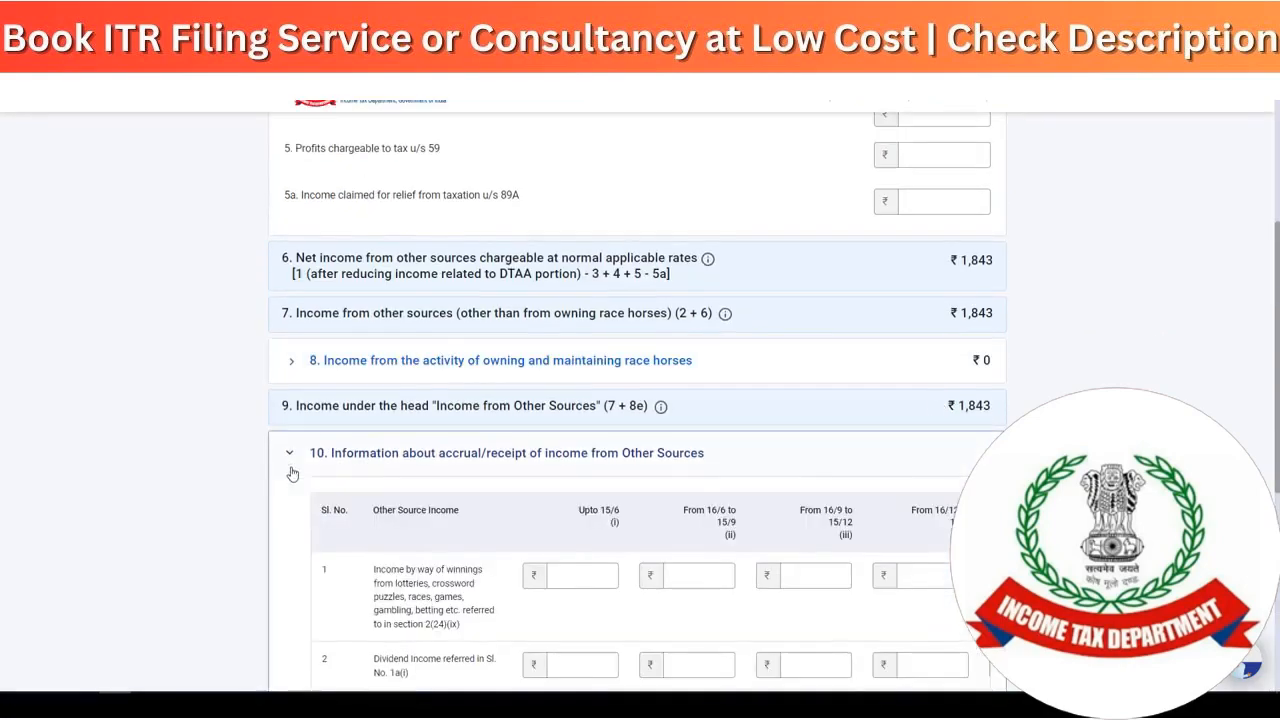
scroll(465, 475, "down", 3)
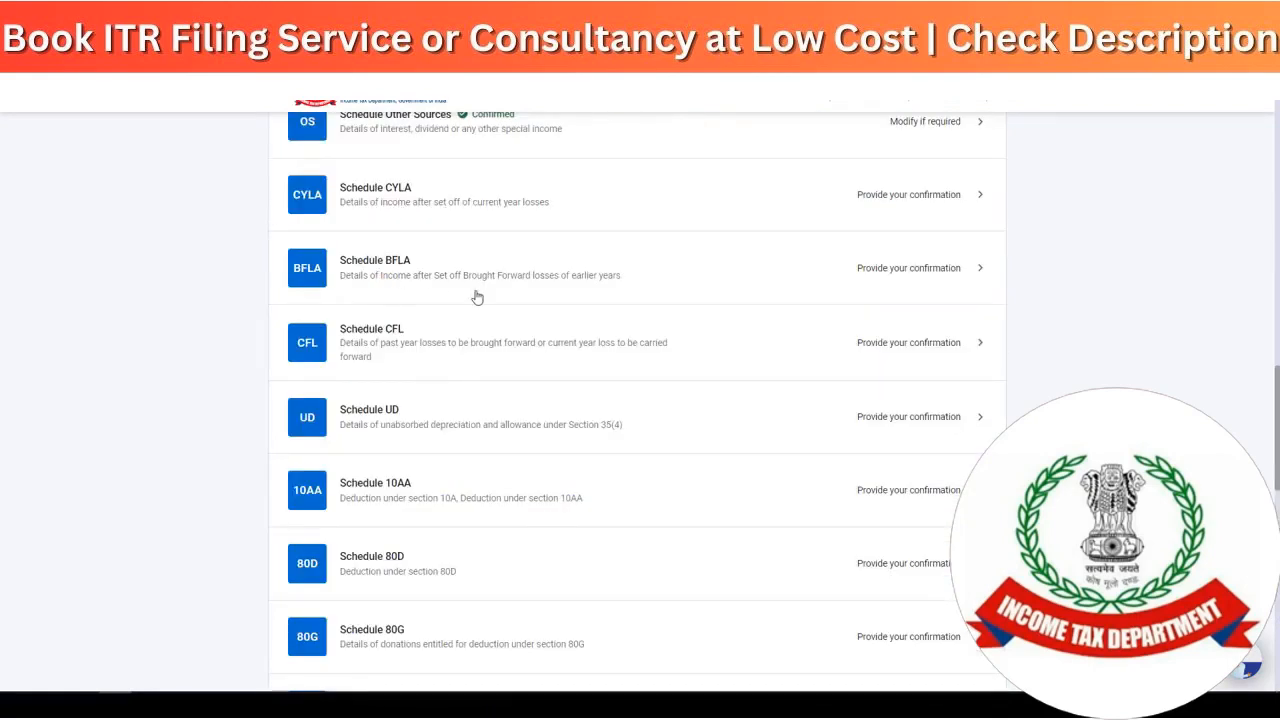
- Open Schedule CYLA and review the current-year income and loss set-off for each head of income
left_click(447, 212)
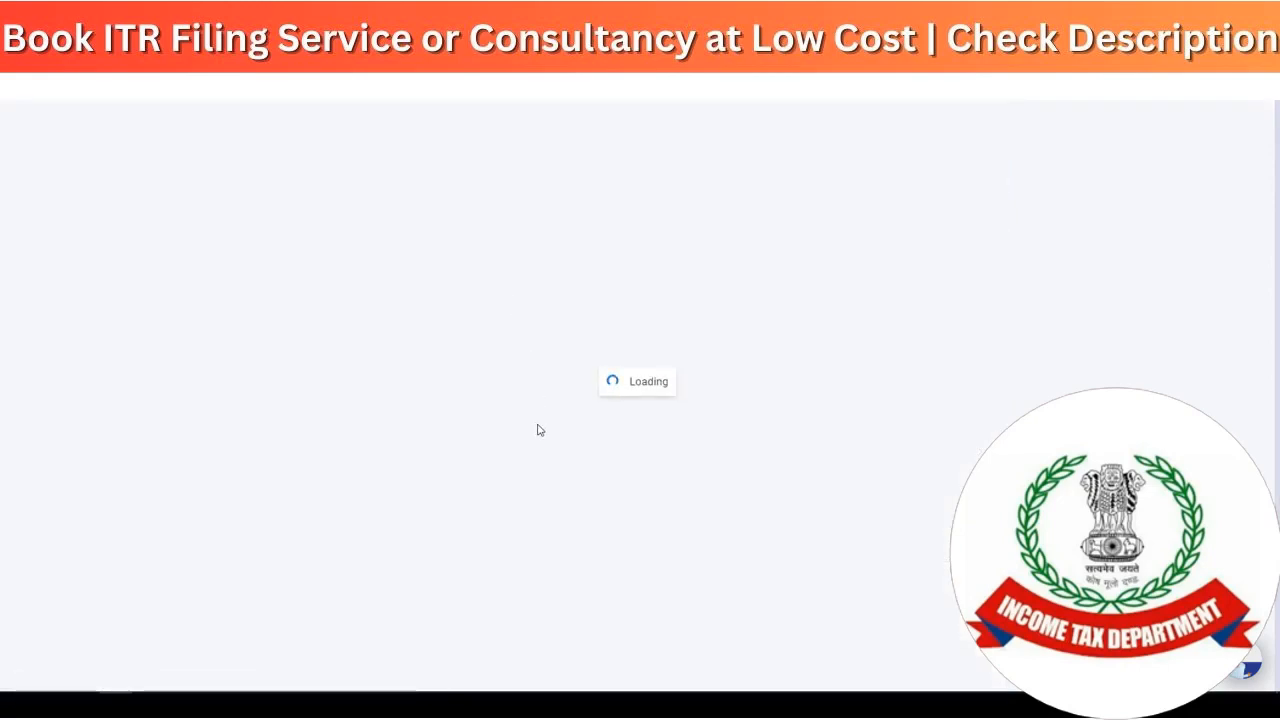
scroll(563, 417, "down", 6)
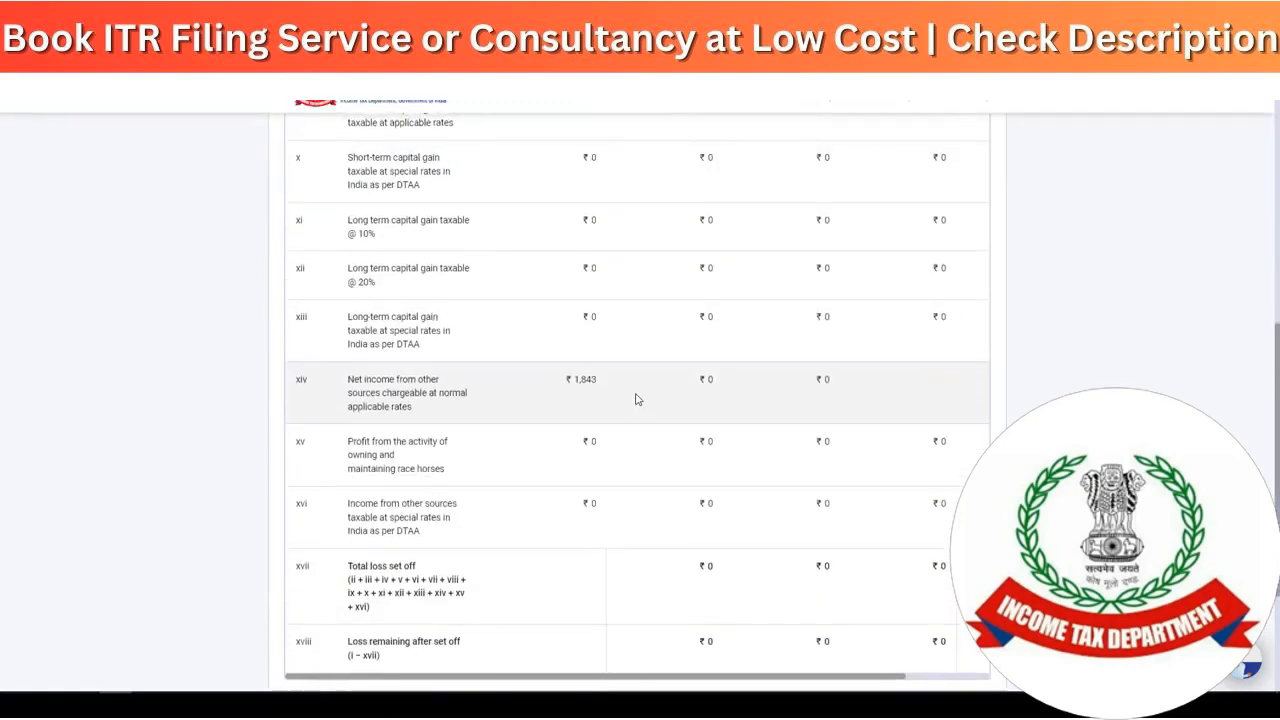
scroll(637, 397, "up", 3)
scroll(377, 191, "up", 1)
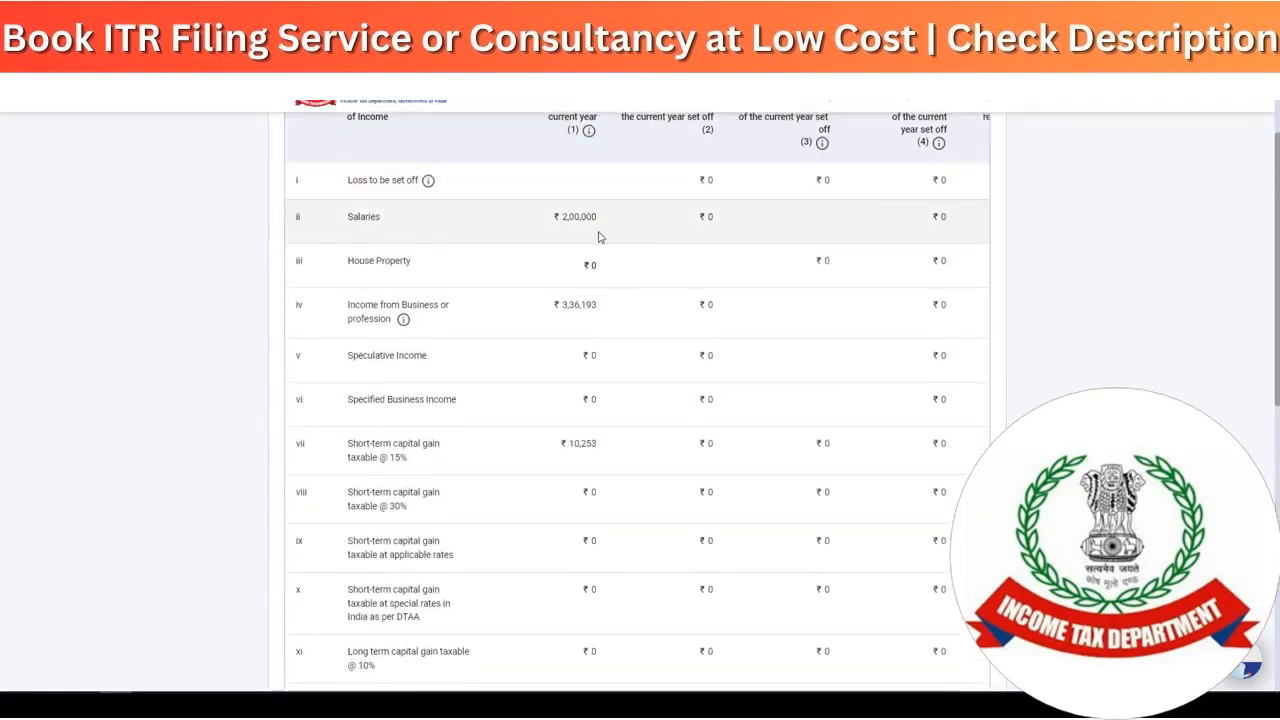
scroll(598, 236, "down", 2)
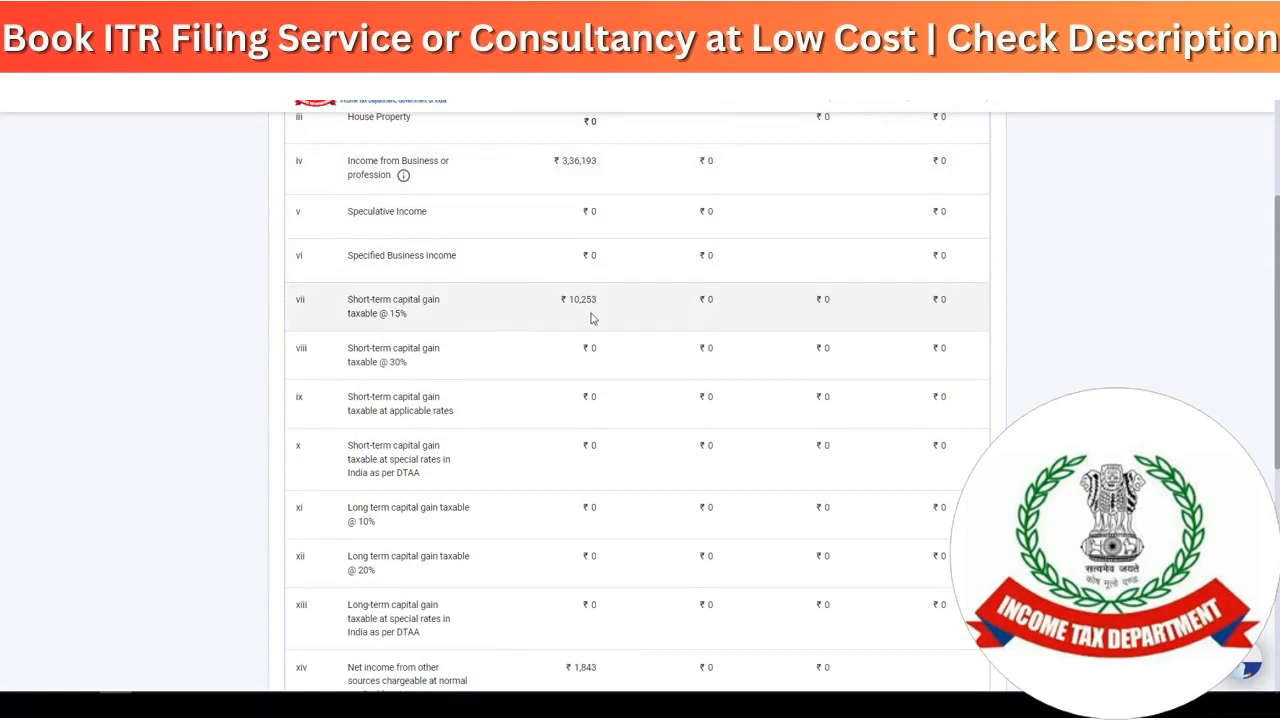
scroll(590, 318, "down", 4)
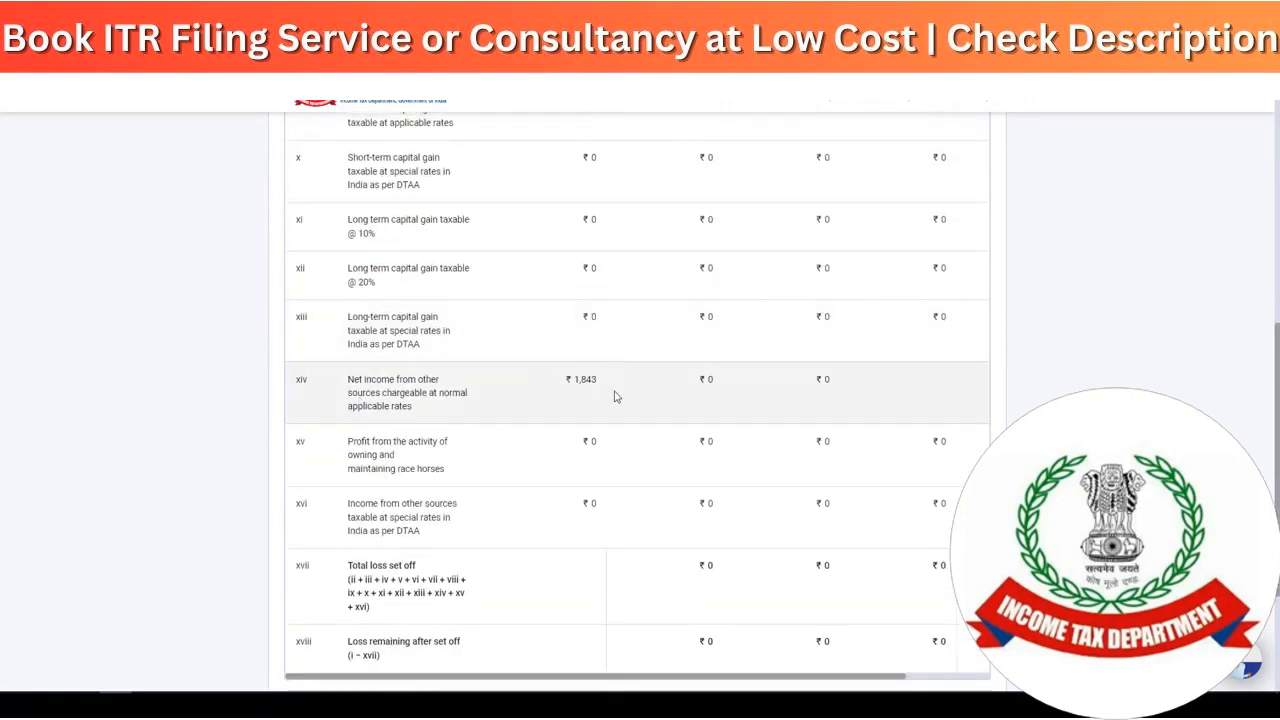
scroll(615, 397, "down", 3)
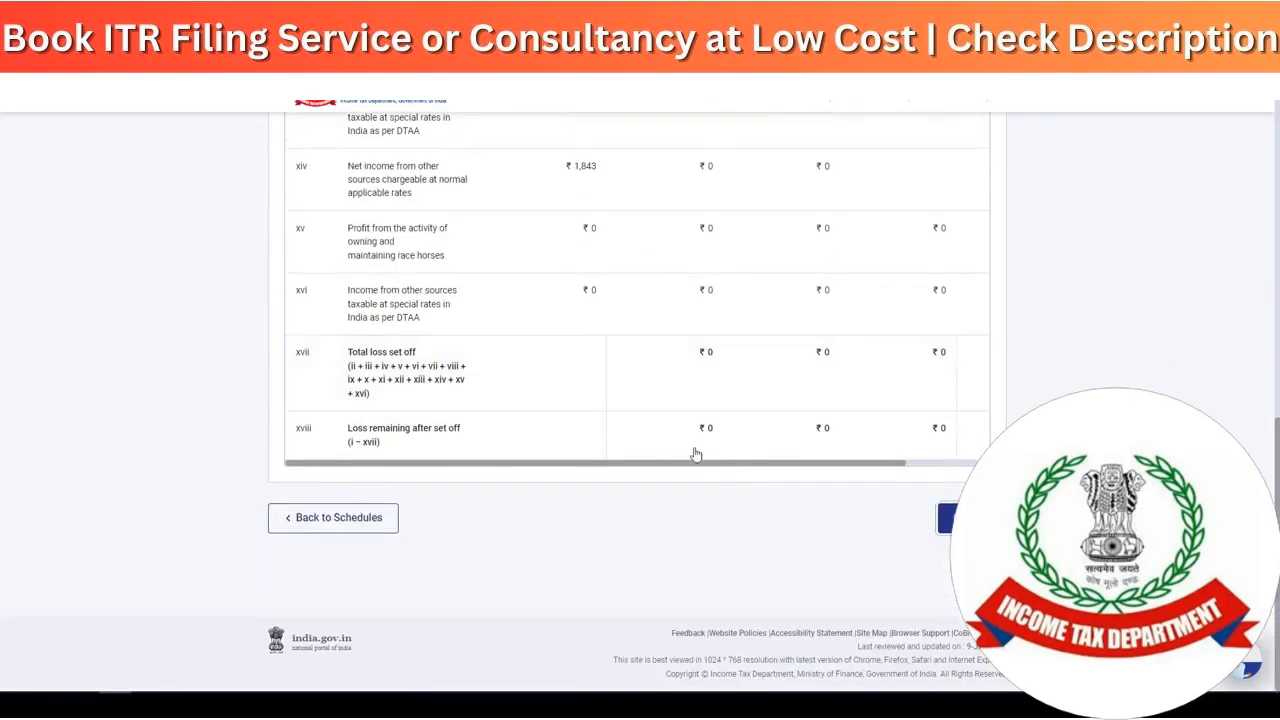
- Open Schedule BFLA, check the brought forward loss set-off figures and compute the schedule
left_click(532, 296)
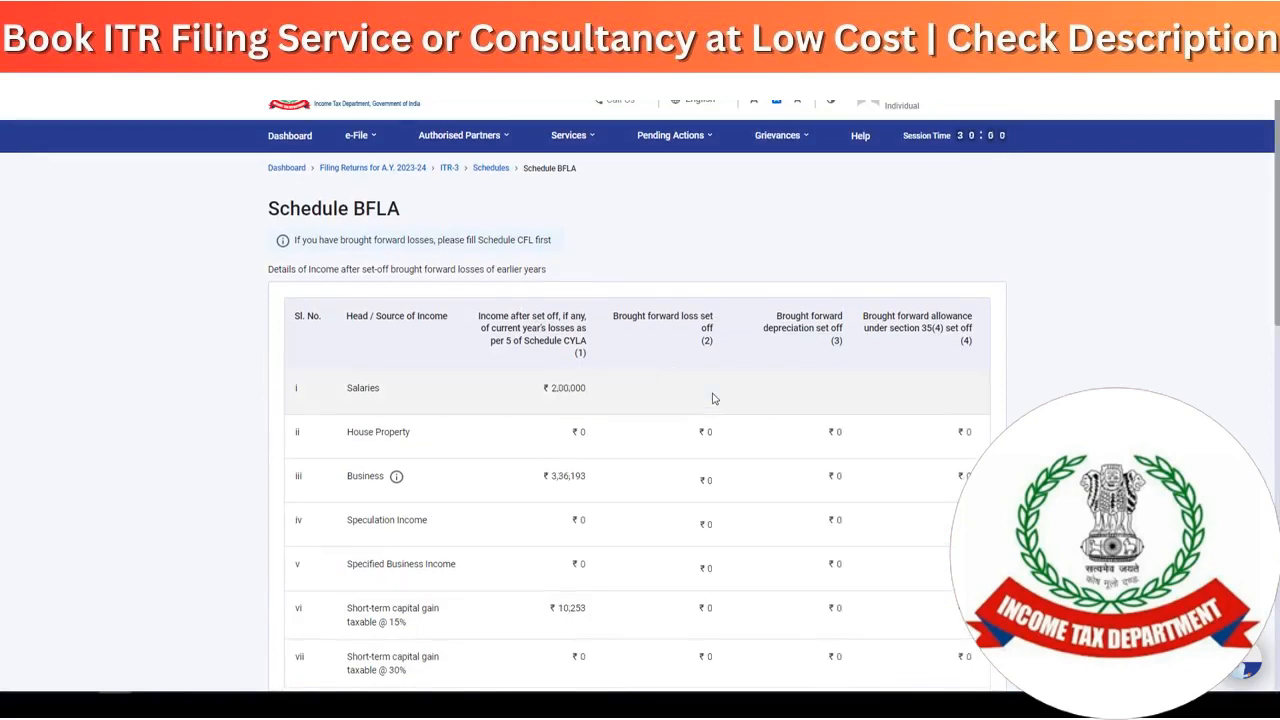
scroll(712, 397, "down", 10)
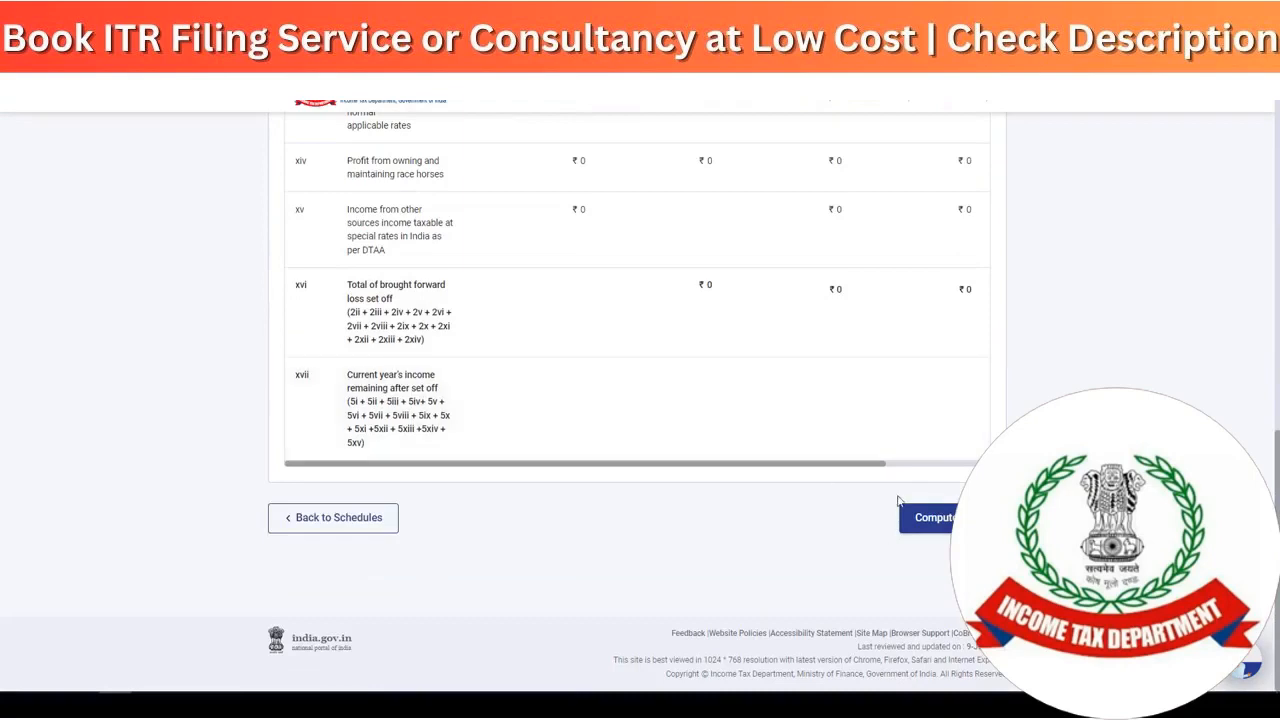
left_click(920, 525)
- Examine the losses carried forward to future years in Schedule CFL, selecting assessment year 2021-22
left_click_drag(290, 215, 453, 219)
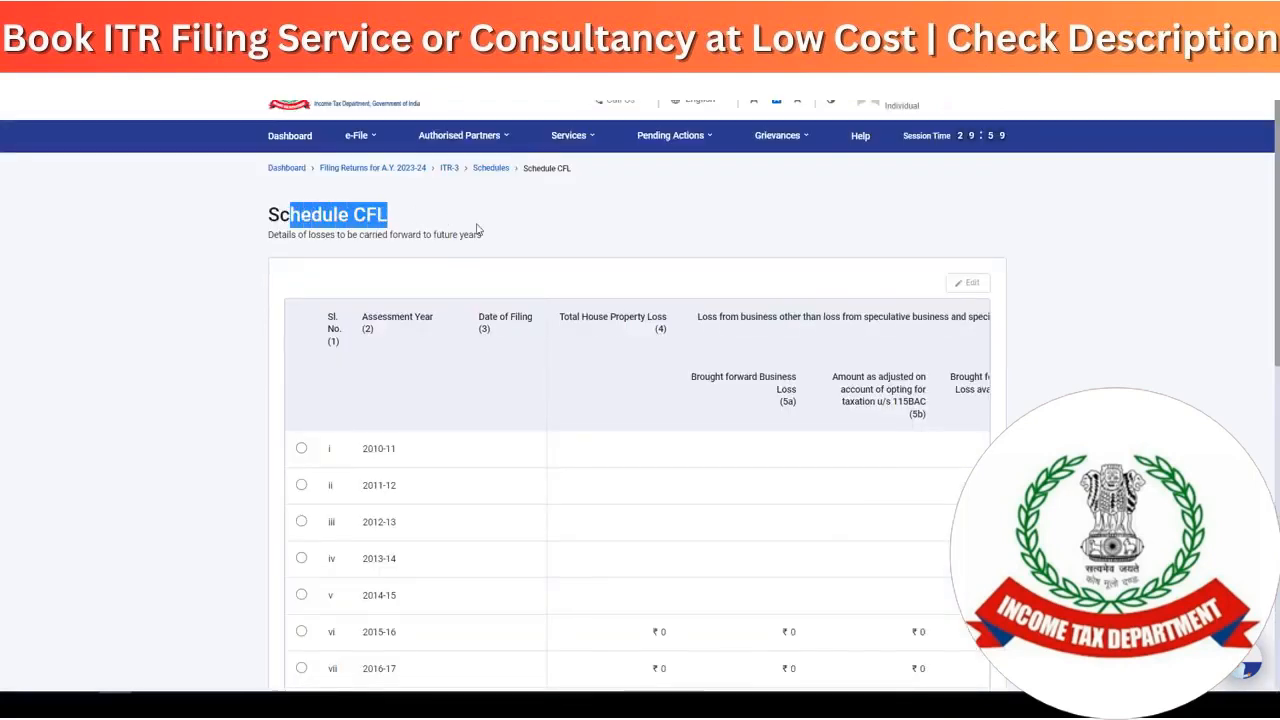
scroll(490, 248, "down", 5)
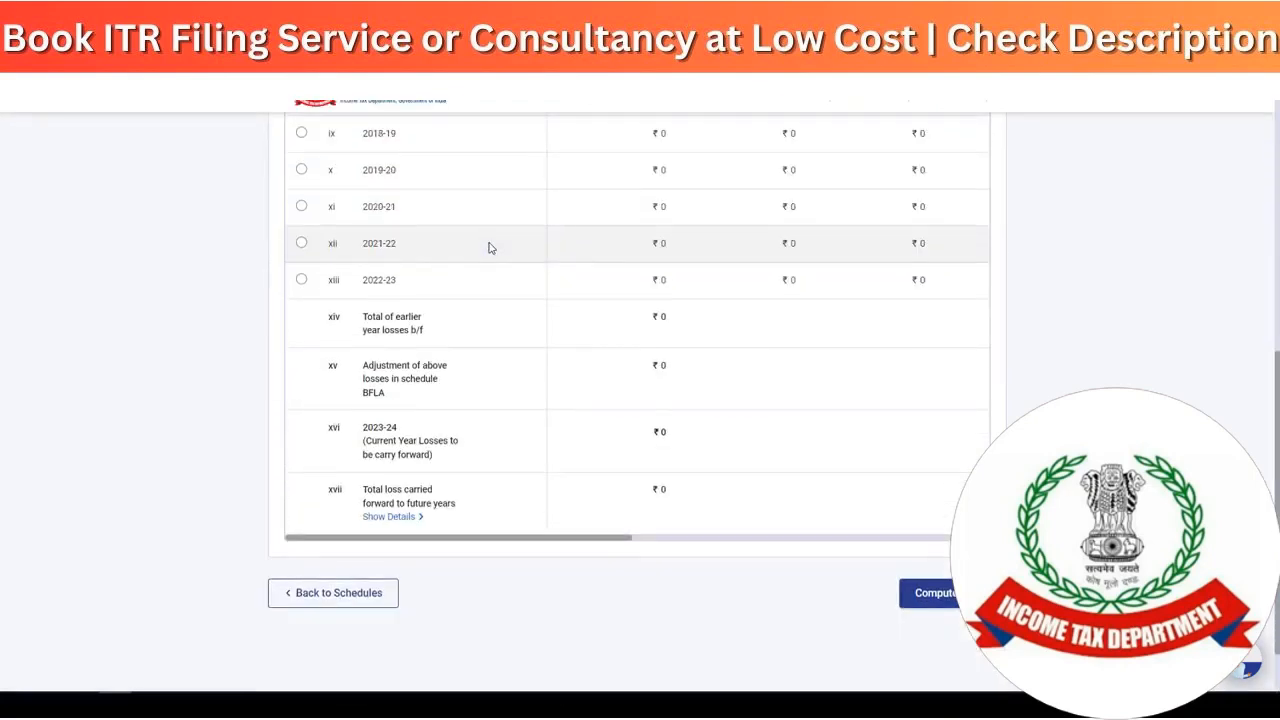
left_click(301, 243)
scroll(737, 283, "up", 5)
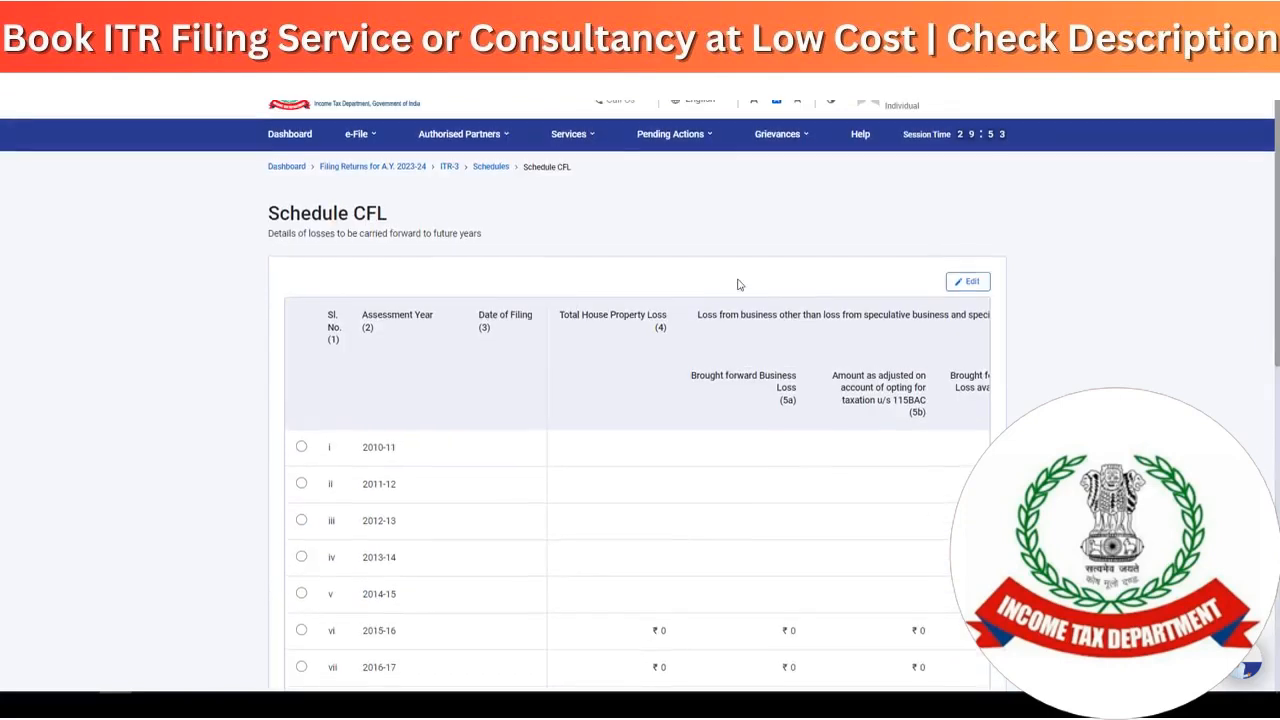
scroll(835, 358, "down", 5)
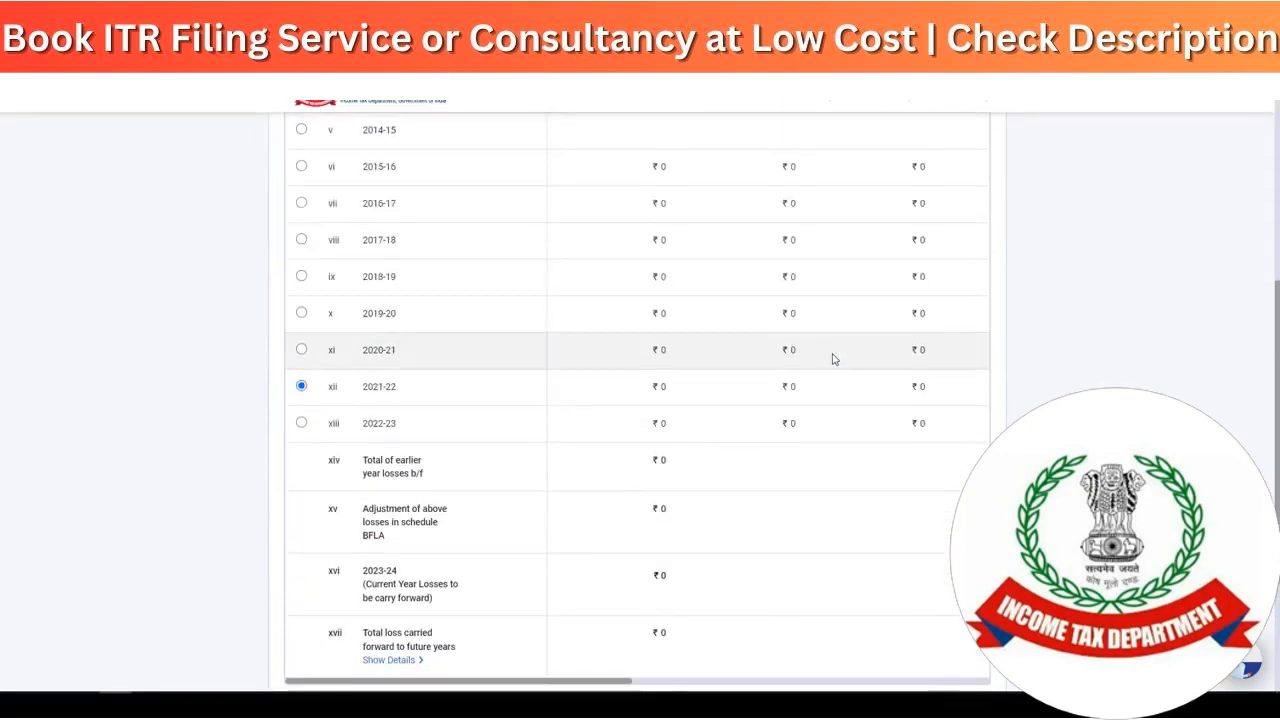
scroll(835, 358, "down", 2)
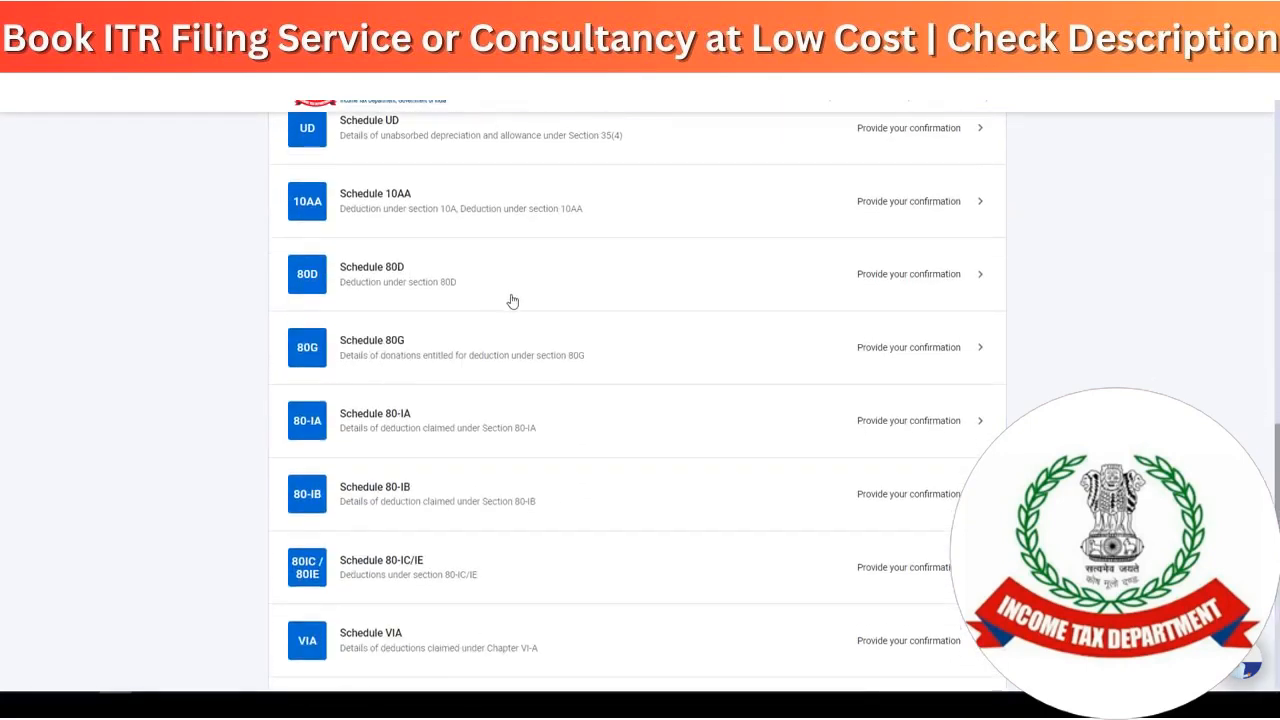
- Open Schedule VI-A and add a section 80C deduction of 1,50,000 under Part B
scroll(512, 300, "down", 2)
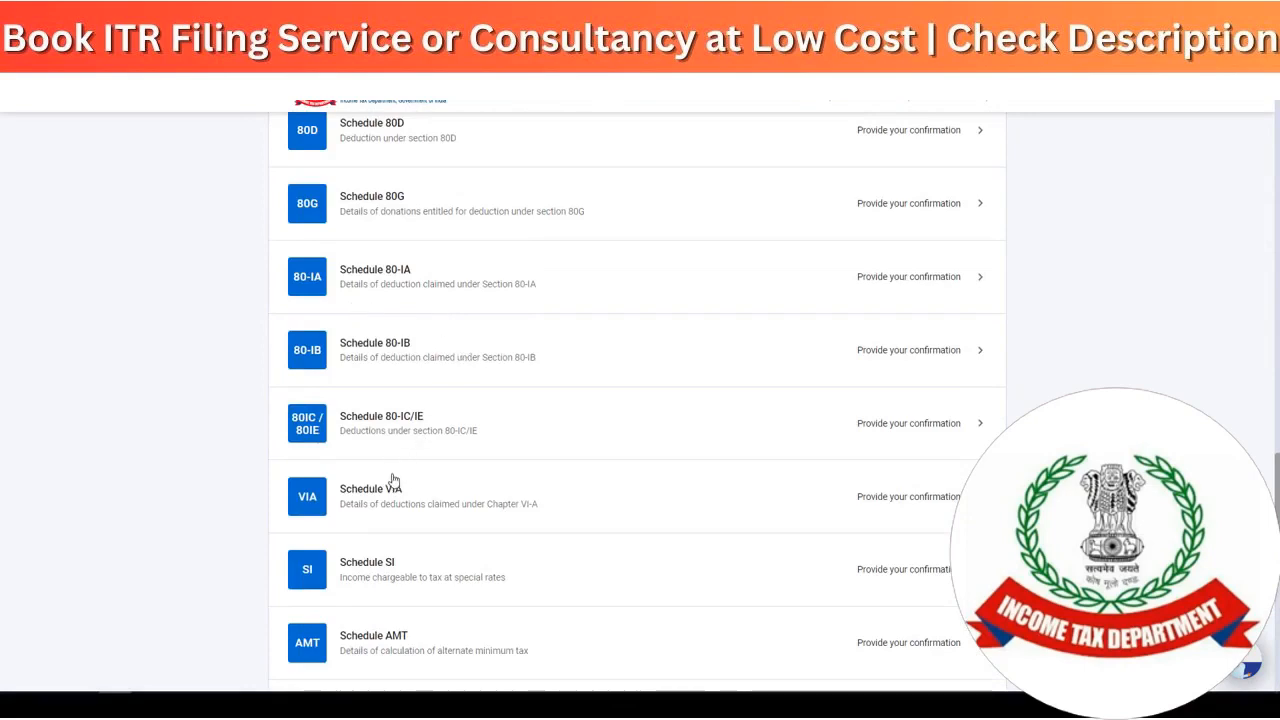
left_click(516, 507)
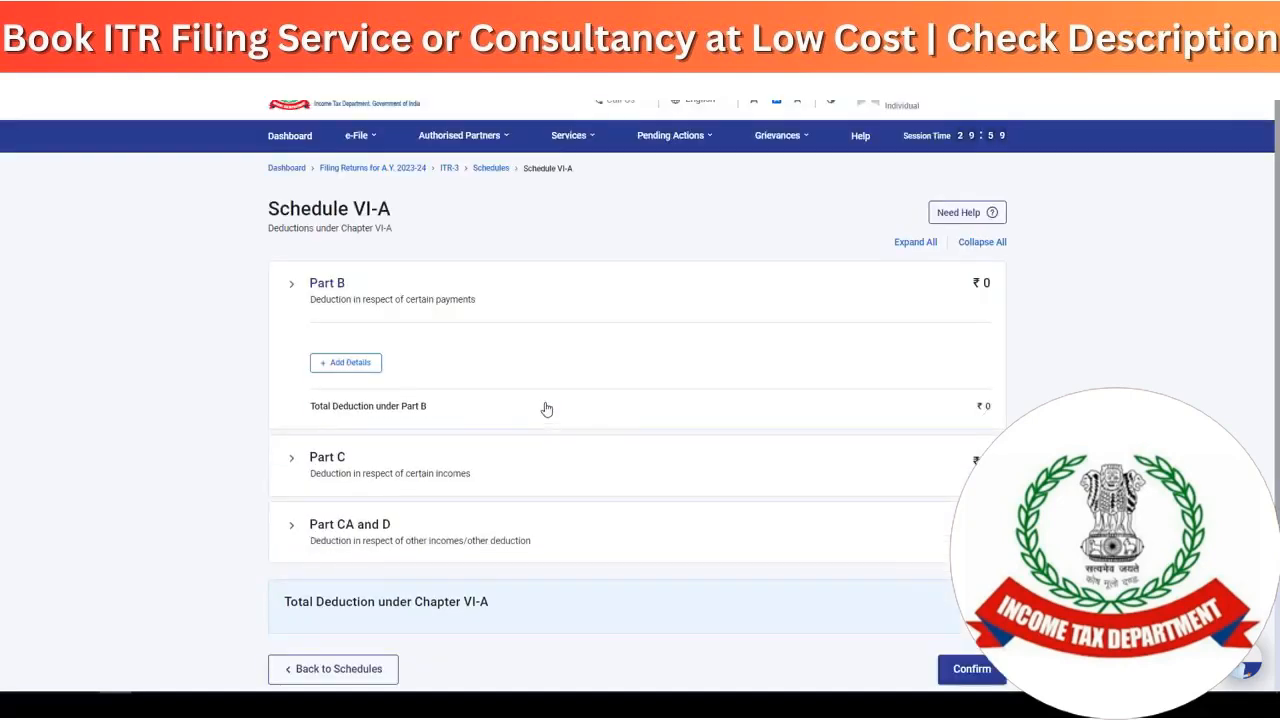
left_click(360, 366)
left_click(425, 400)
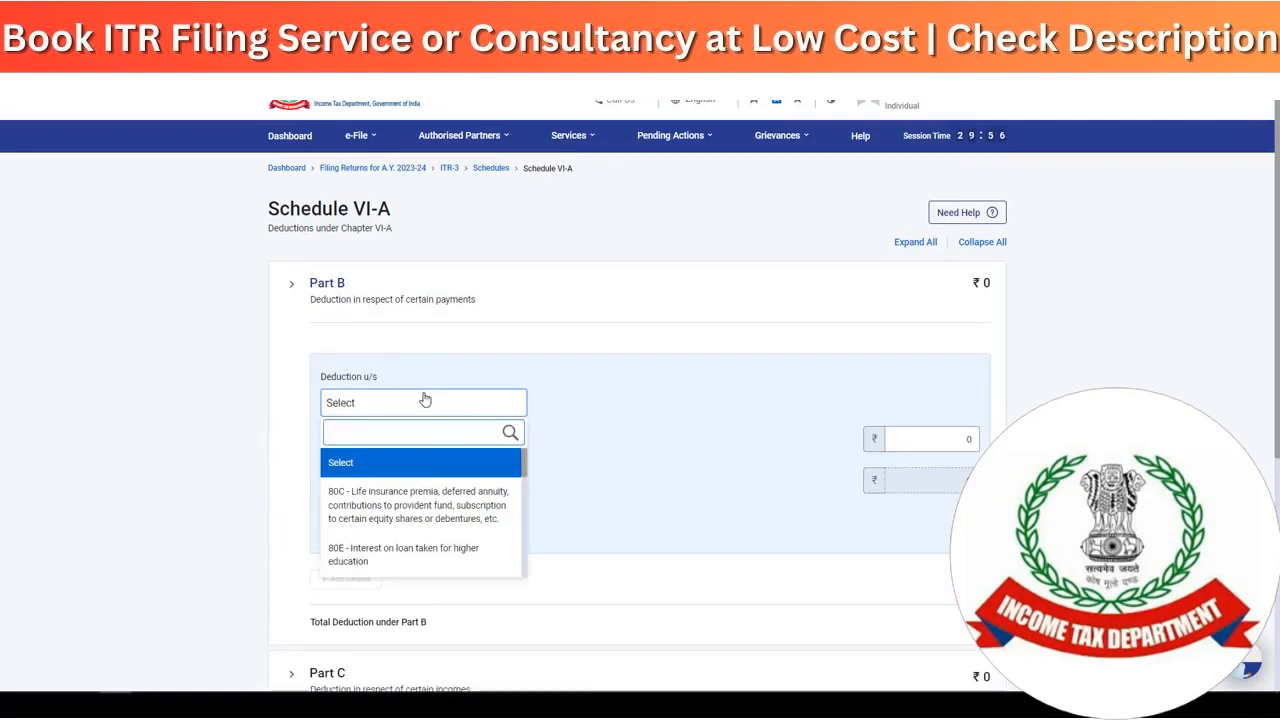
left_click(437, 497)
left_click(957, 491)
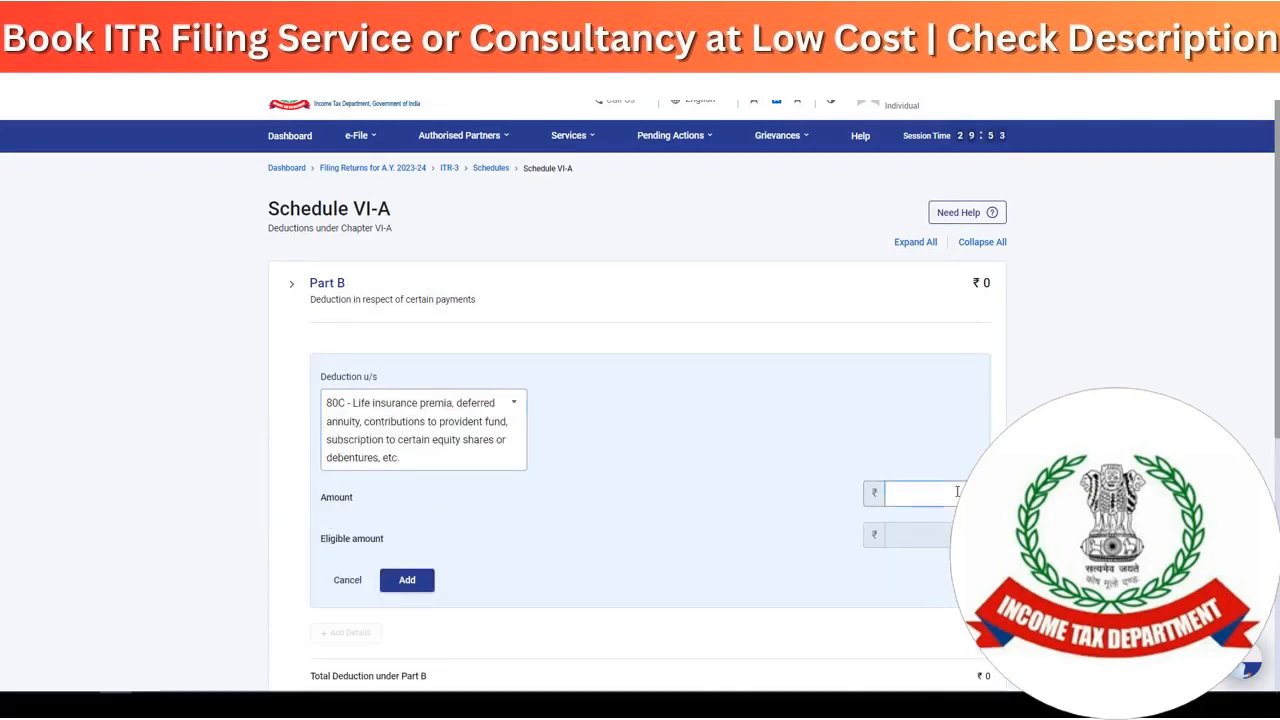
left_click(407, 580)
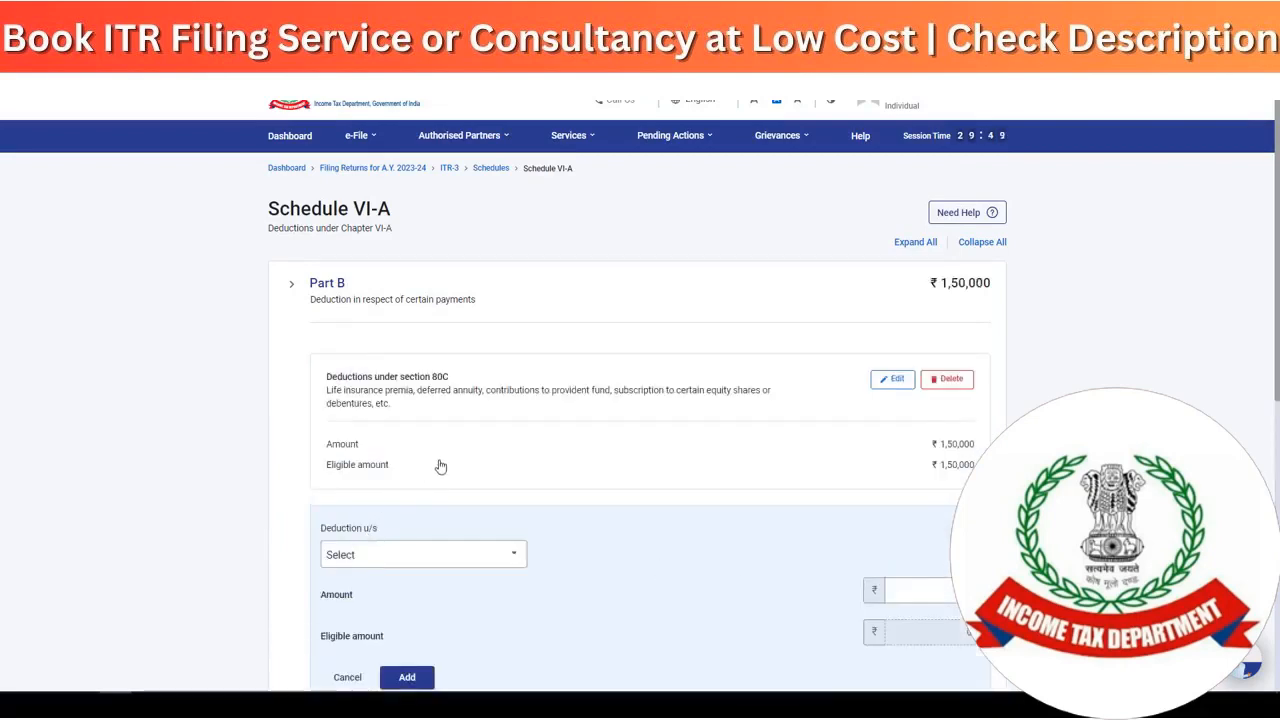
- Look through the other deduction sections available under Part B, such as 80CCD(1B), 80CCD(2) and 80DD
scroll(430, 420, "down", 3)
left_click(425, 380)
scroll(414, 489, "down", 2)
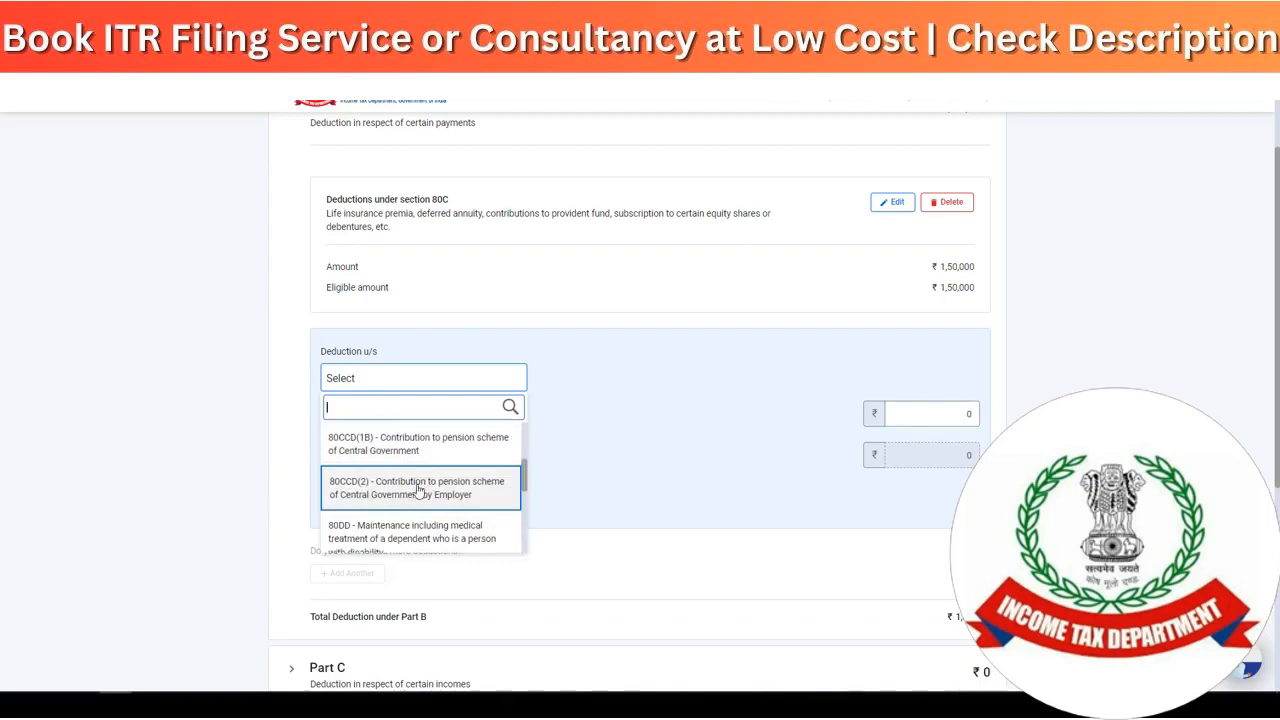
scroll(418, 488, "down", 3)
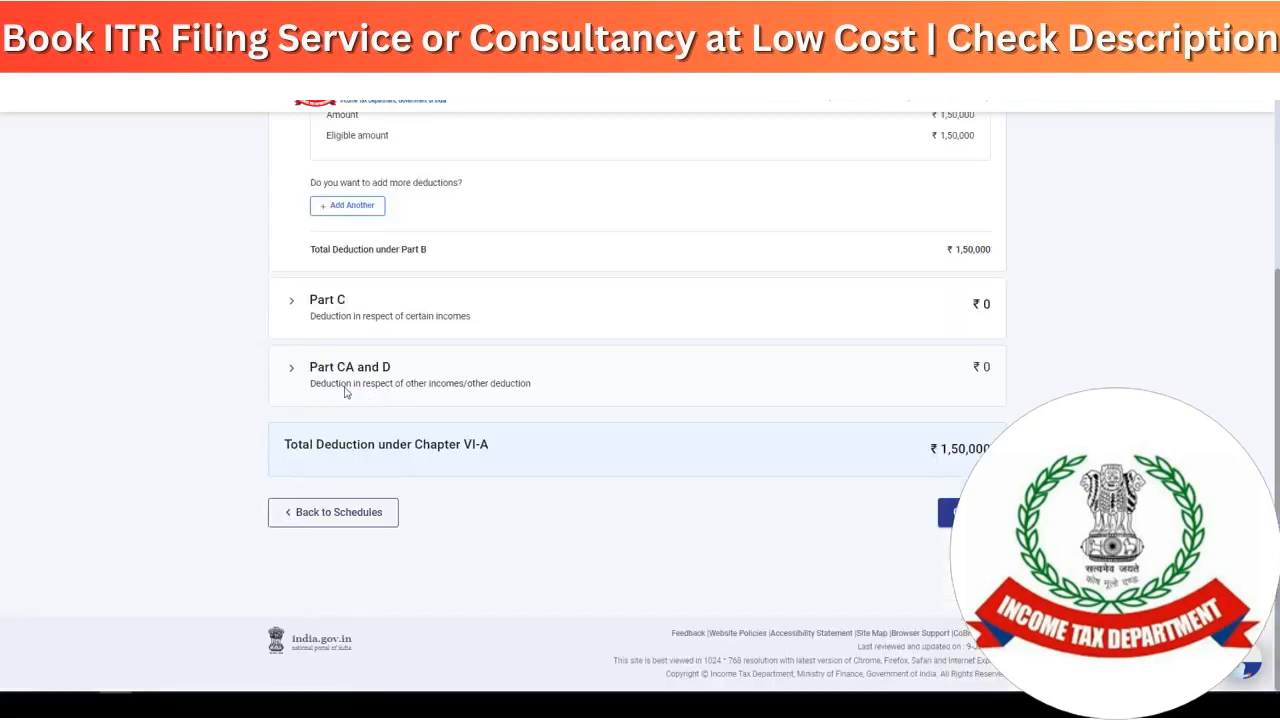
- Check the 80TTA savings account interest deduction under Part CA and D, and confirm Schedule VI-A
left_click(346, 391)
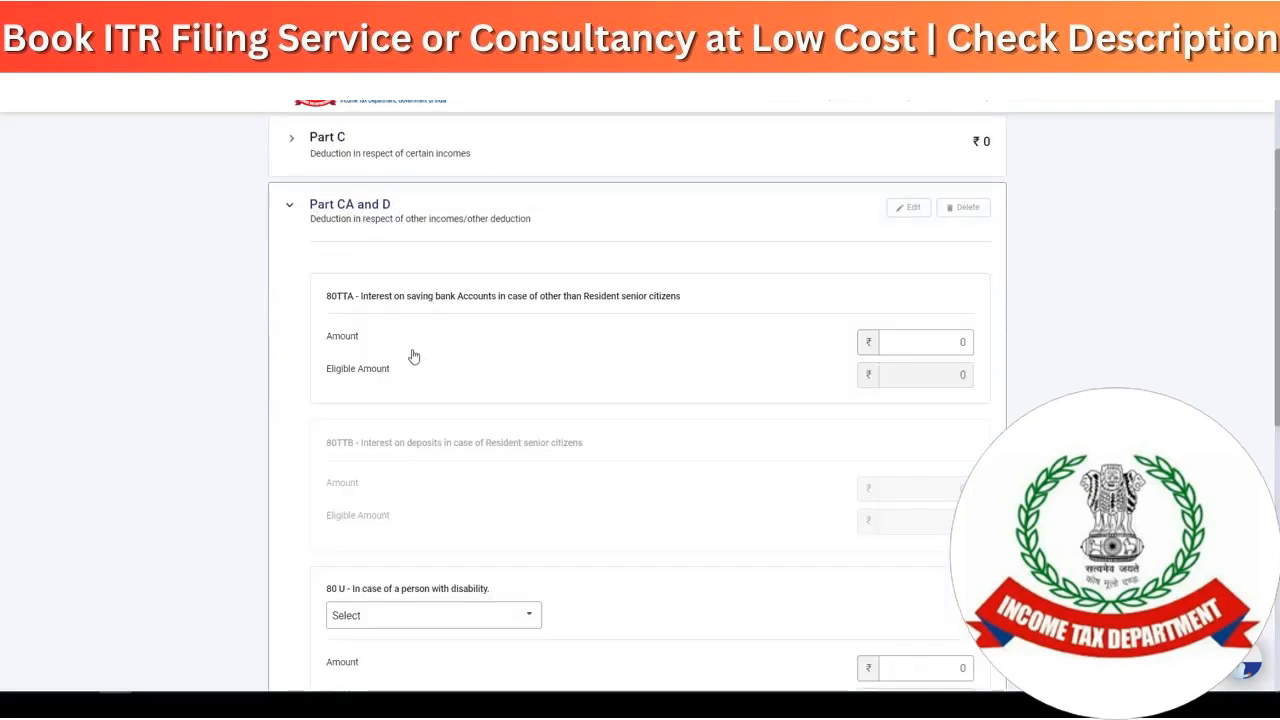
left_click_drag(337, 298, 402, 311)
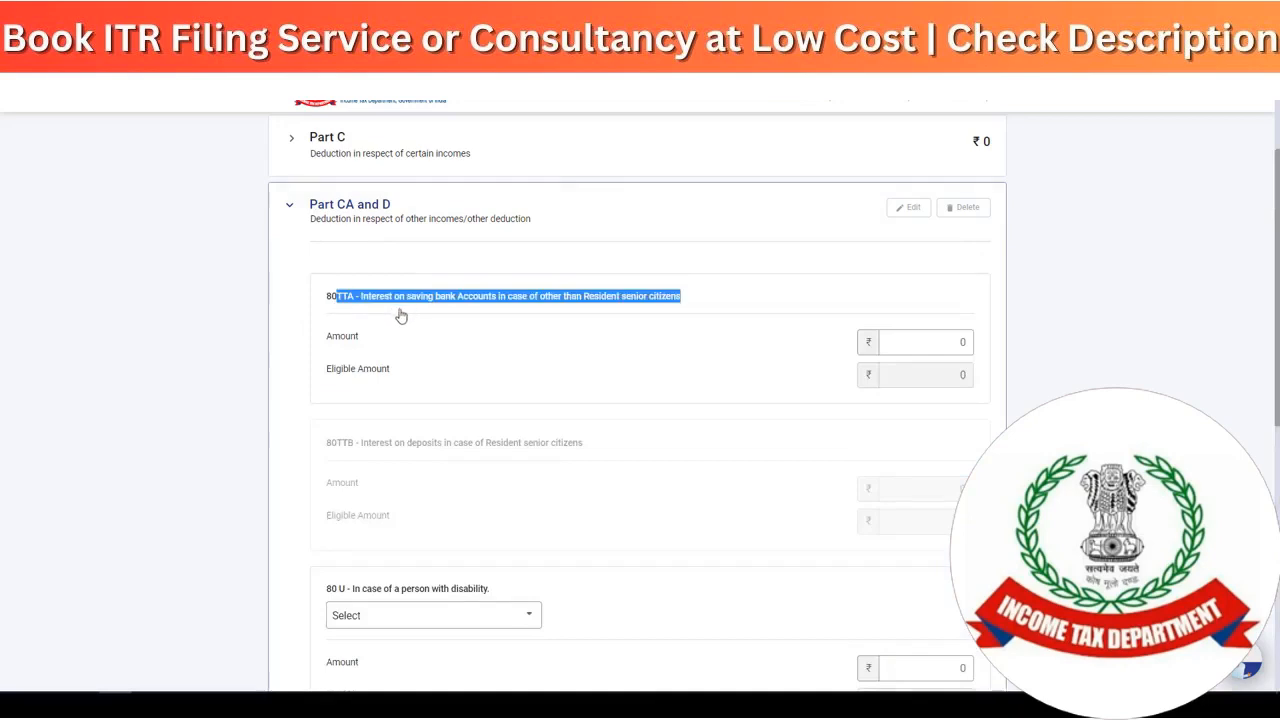
left_click(915, 339)
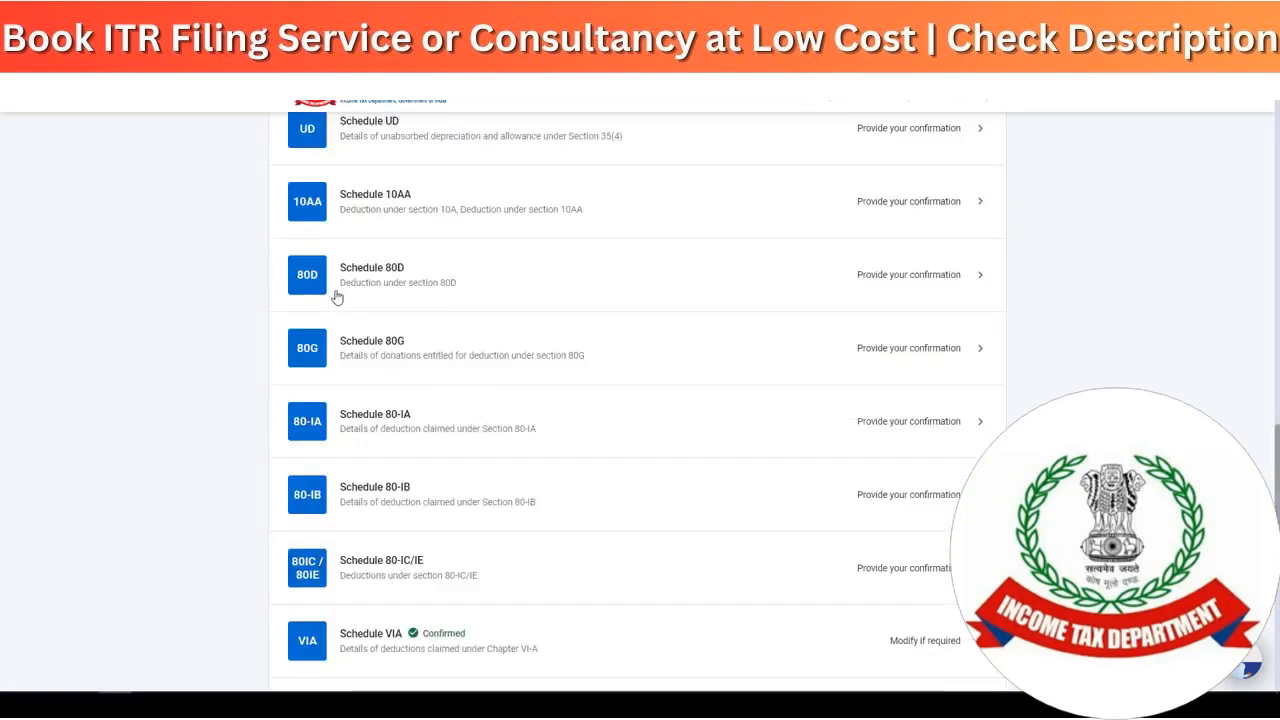
- Start adding a deduction in Schedule 80D, answering No to the senior citizen questions for self/family and for parents
left_click(690, 291)
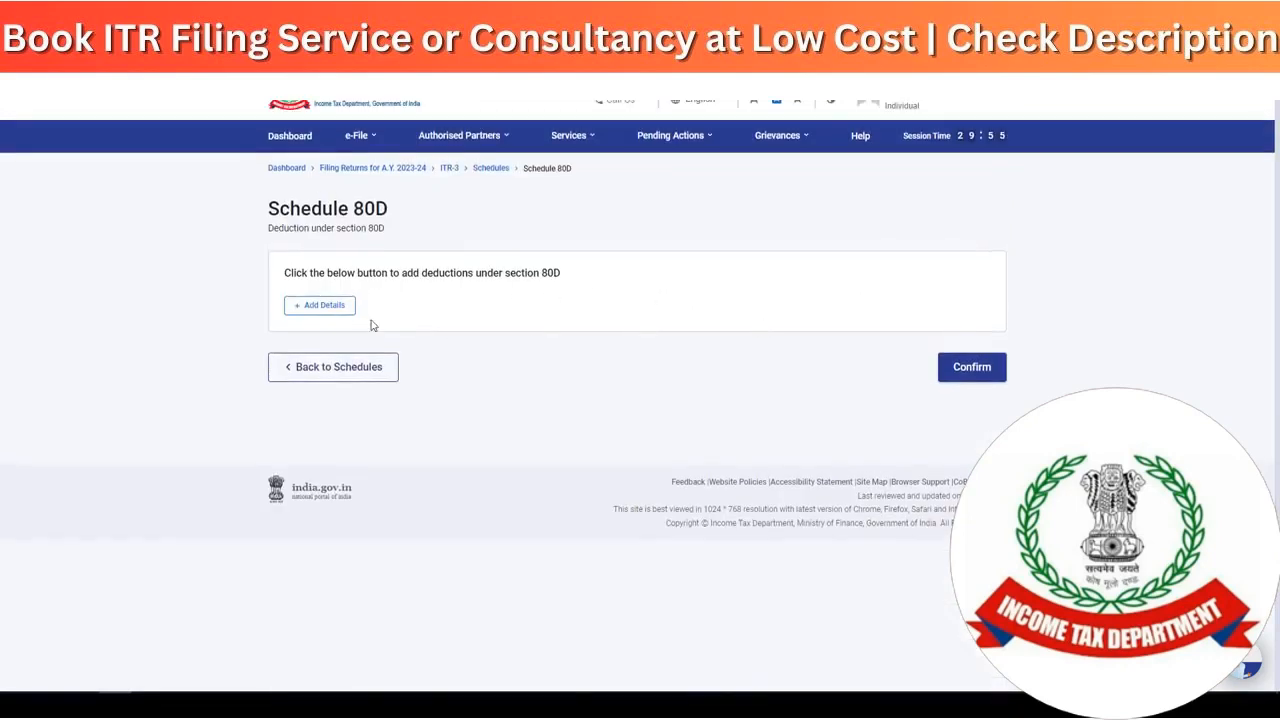
left_click(320, 301)
left_click(441, 344)
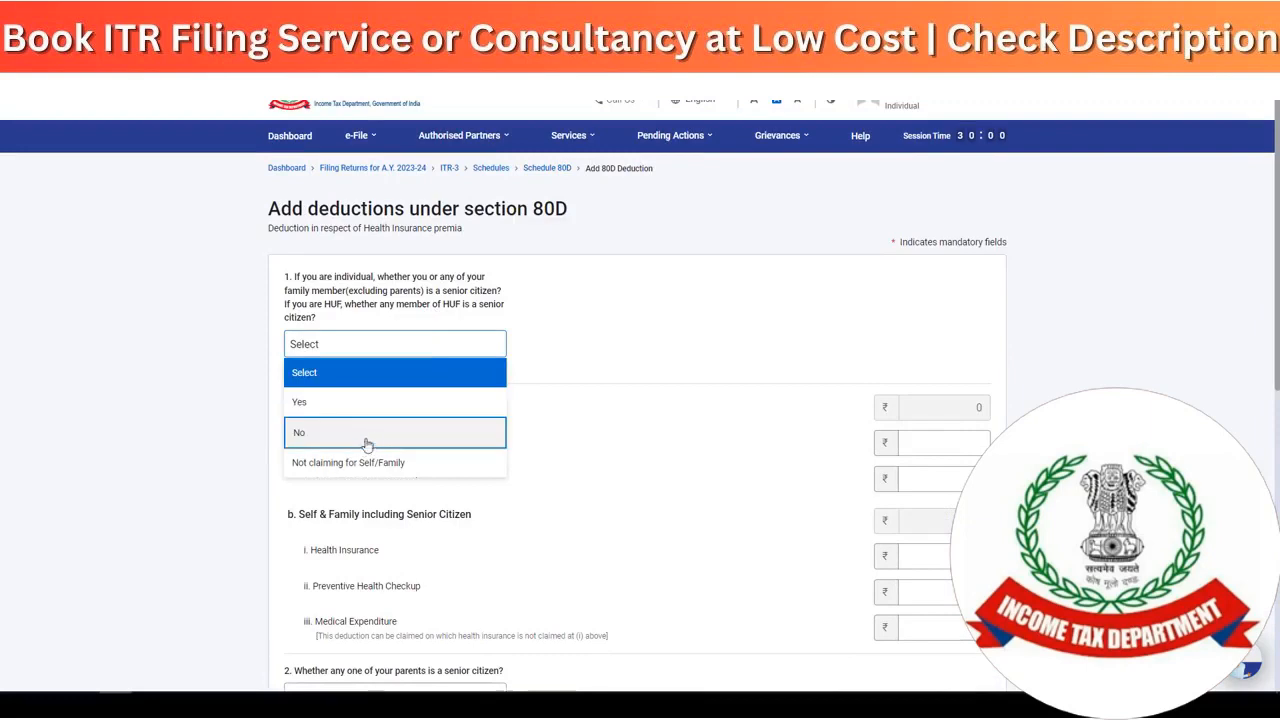
left_click(362, 436)
scroll(400, 407, "down", 3)
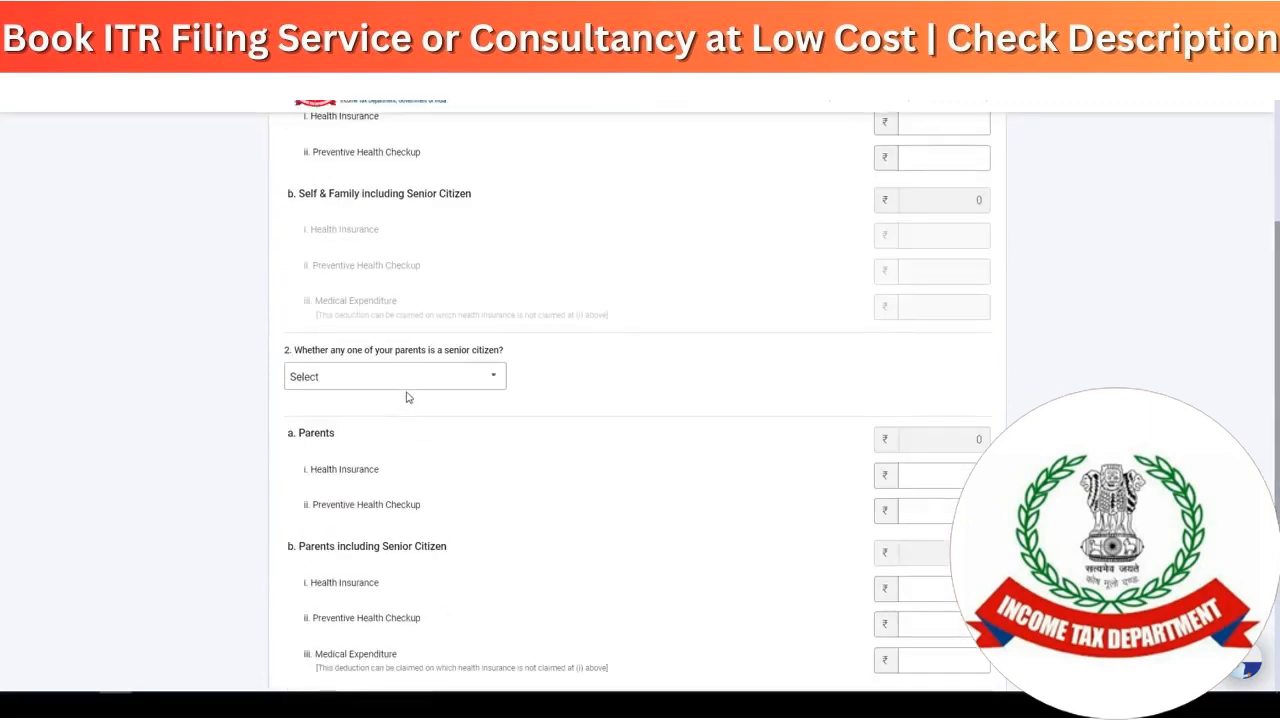
left_click(404, 380)
left_click(385, 467)
scroll(397, 460, "up", 3)
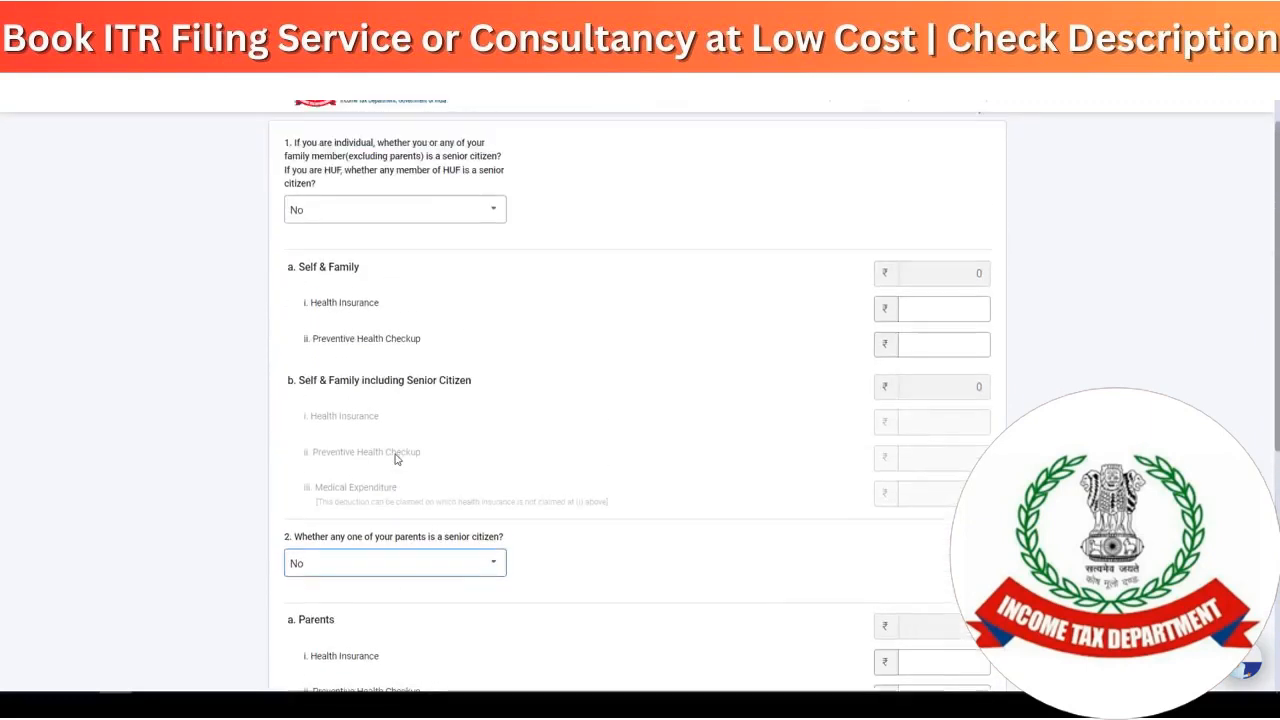
- Examine the remaining 80D health insurance and medical fields, and look over the remaining schedules down to Part B - TTI
left_click_drag(304, 472, 402, 474)
scroll(460, 489, "down", 5)
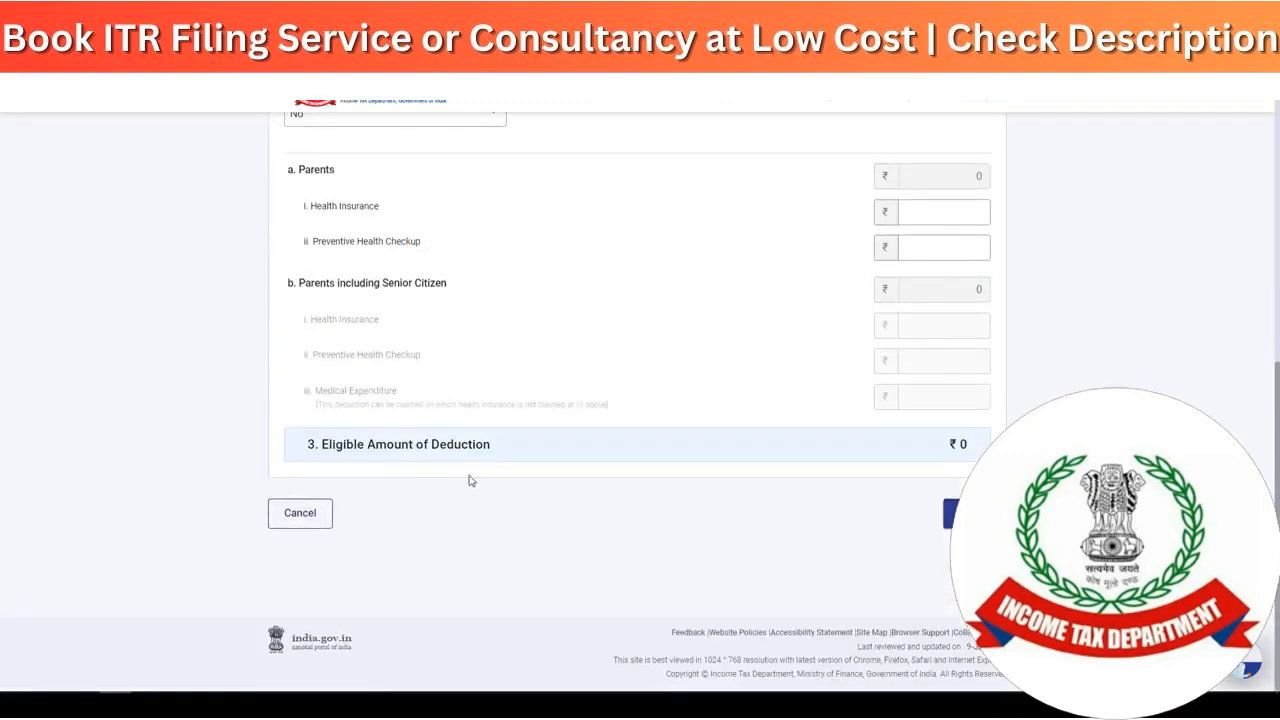
left_click_drag(344, 391, 407, 397)
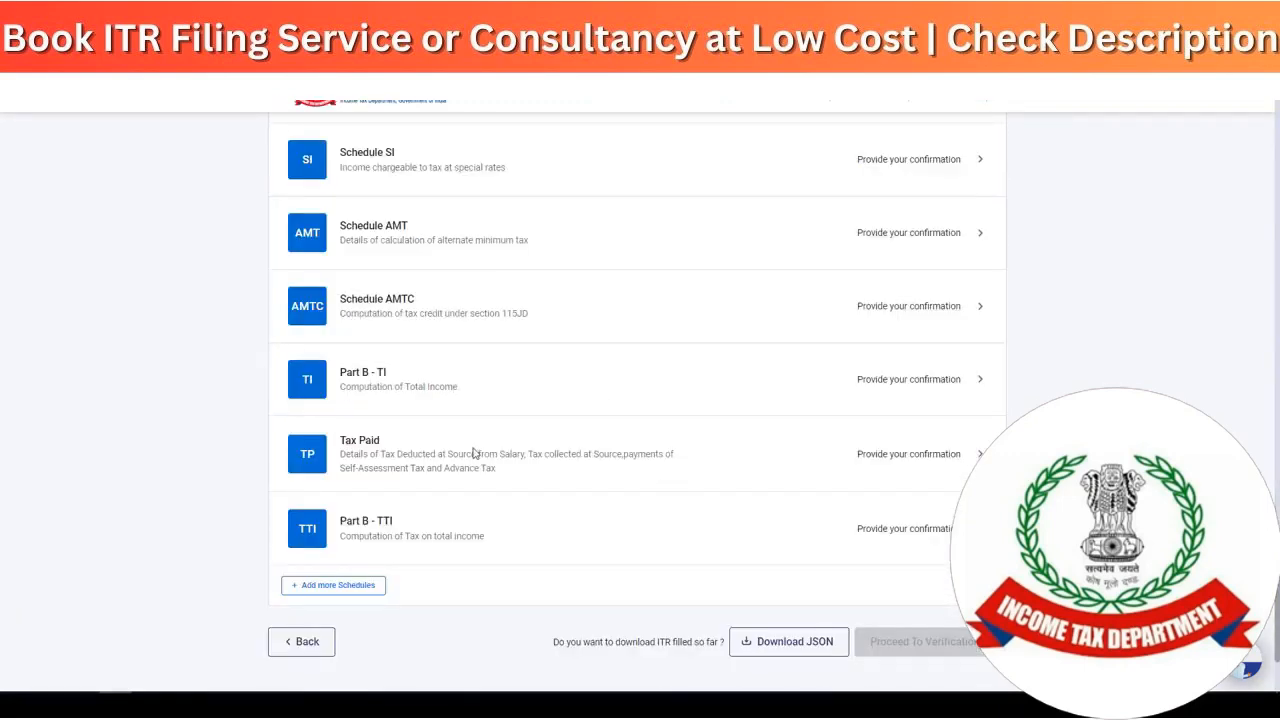
scroll(470, 445, "down", 3)
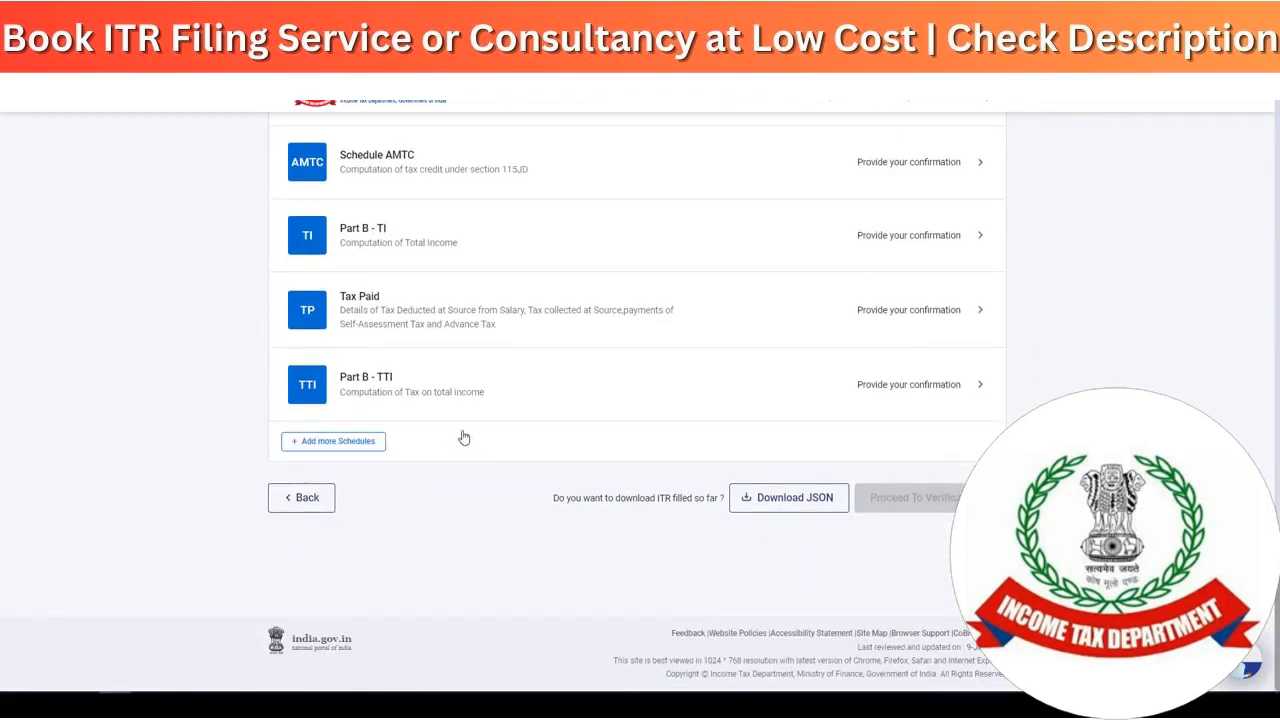
- Review the total income computation in Part B - TI, from the head-wise incomes down to deemed income, and confirm the schedule
left_click(541, 257)
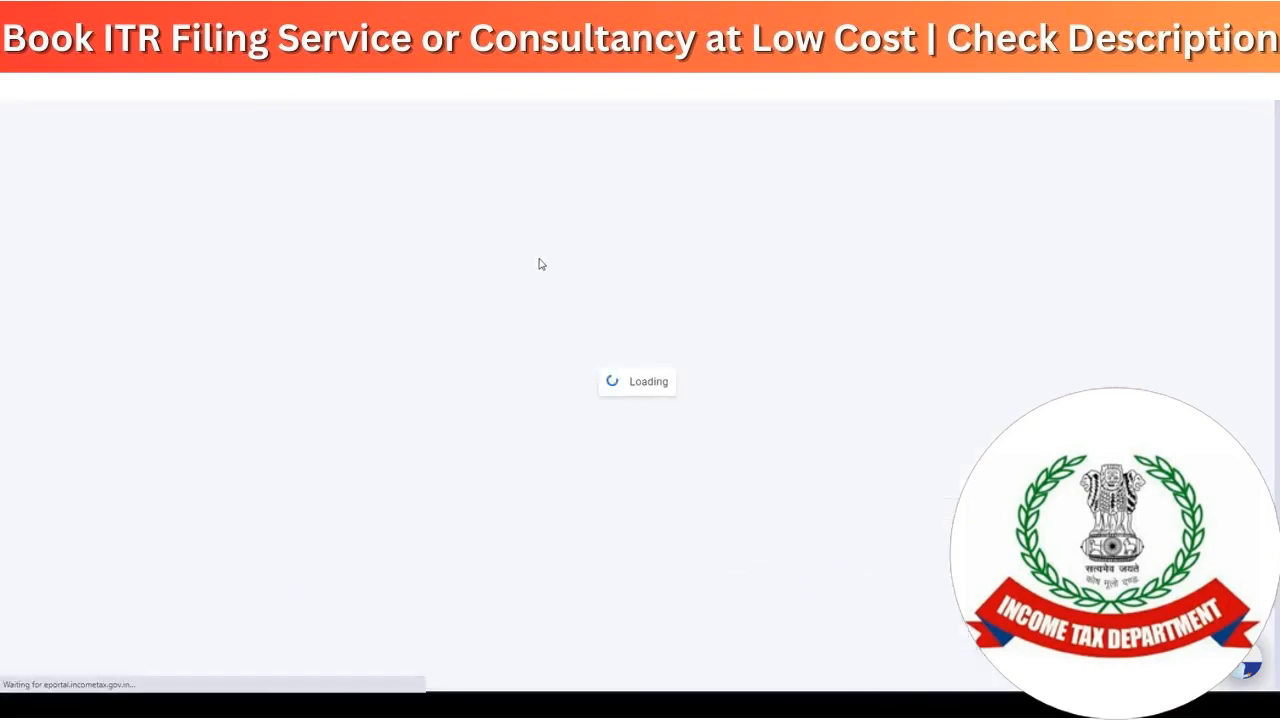
scroll(715, 344, "down", 2)
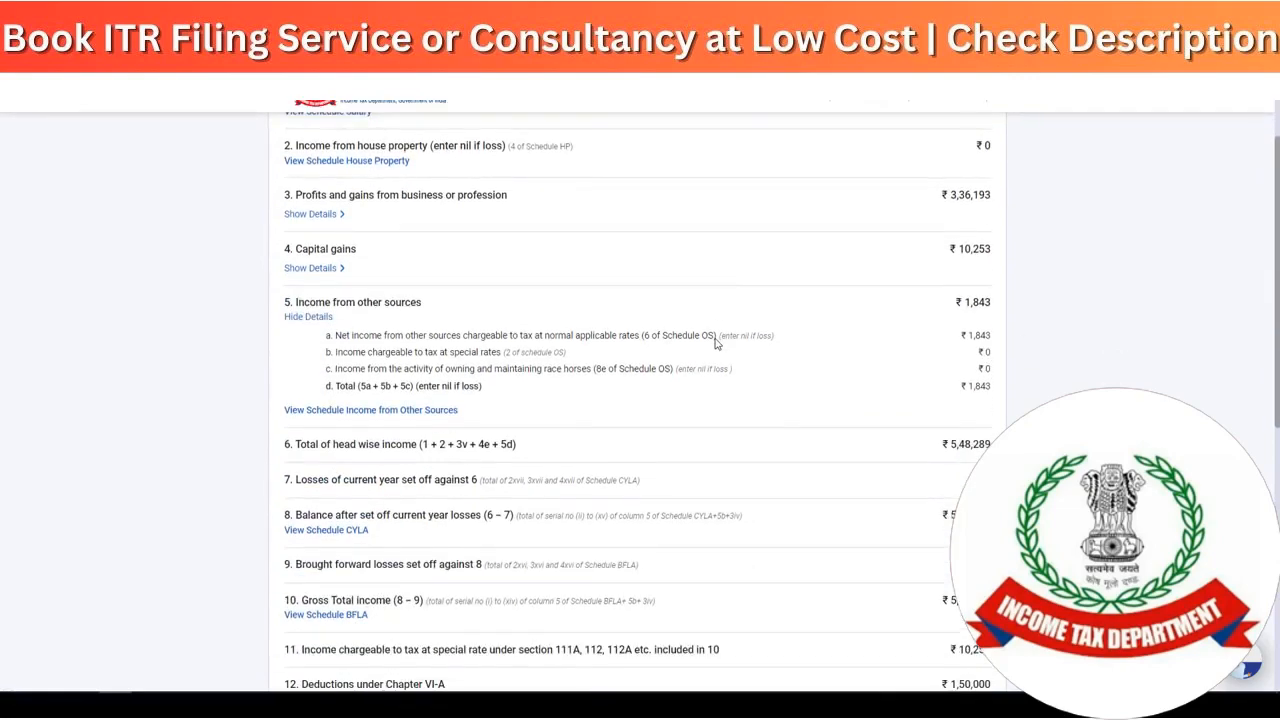
scroll(715, 344, "up", 2)
scroll(715, 344, "down", 3)
scroll(715, 347, "down", 4)
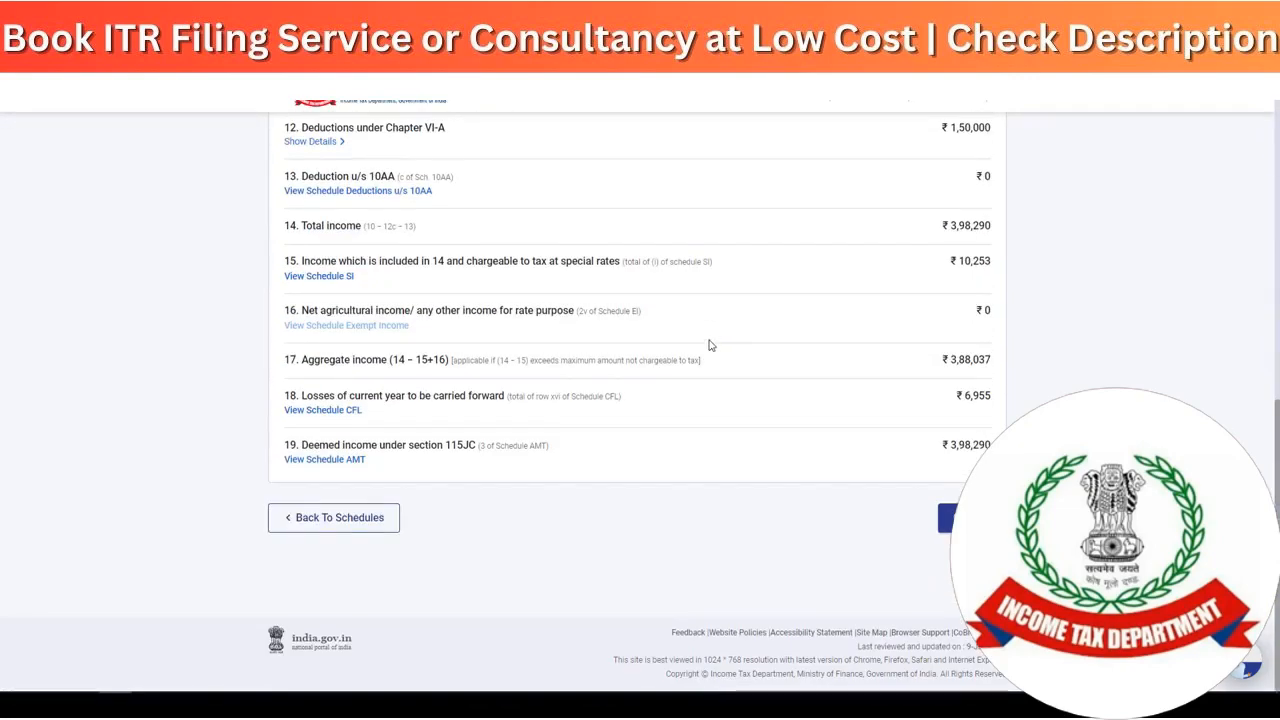
scroll(710, 345, "up", 7)
scroll(704, 350, "down", 7)
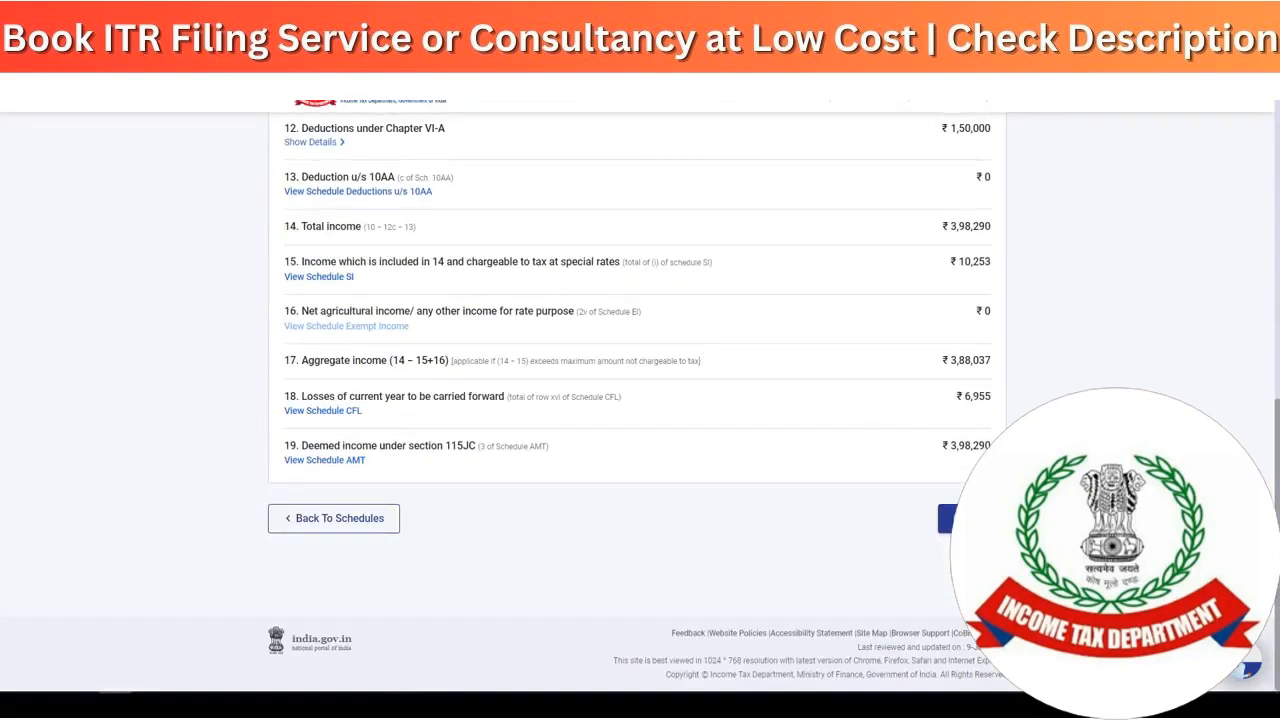
left_click(972, 518)
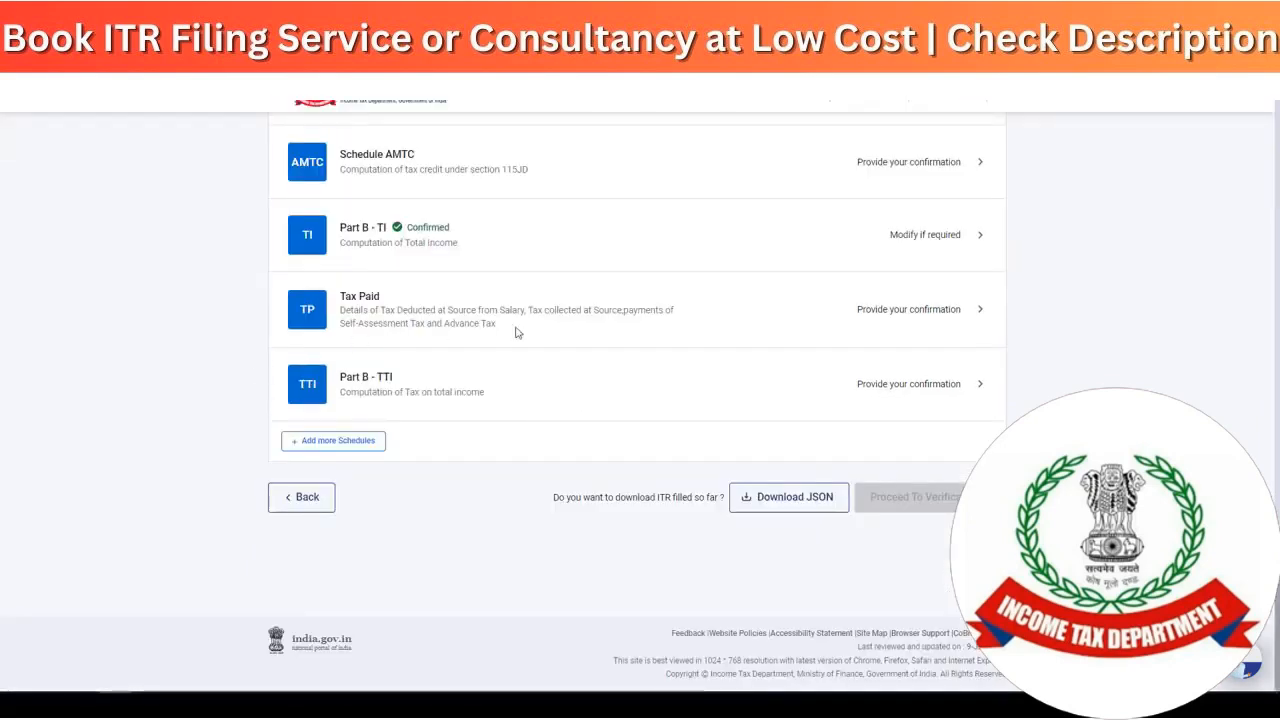
- Open the Tax Paid schedule and expand the TDS 2 entries for tax deducted at source on income
left_click(740, 331)
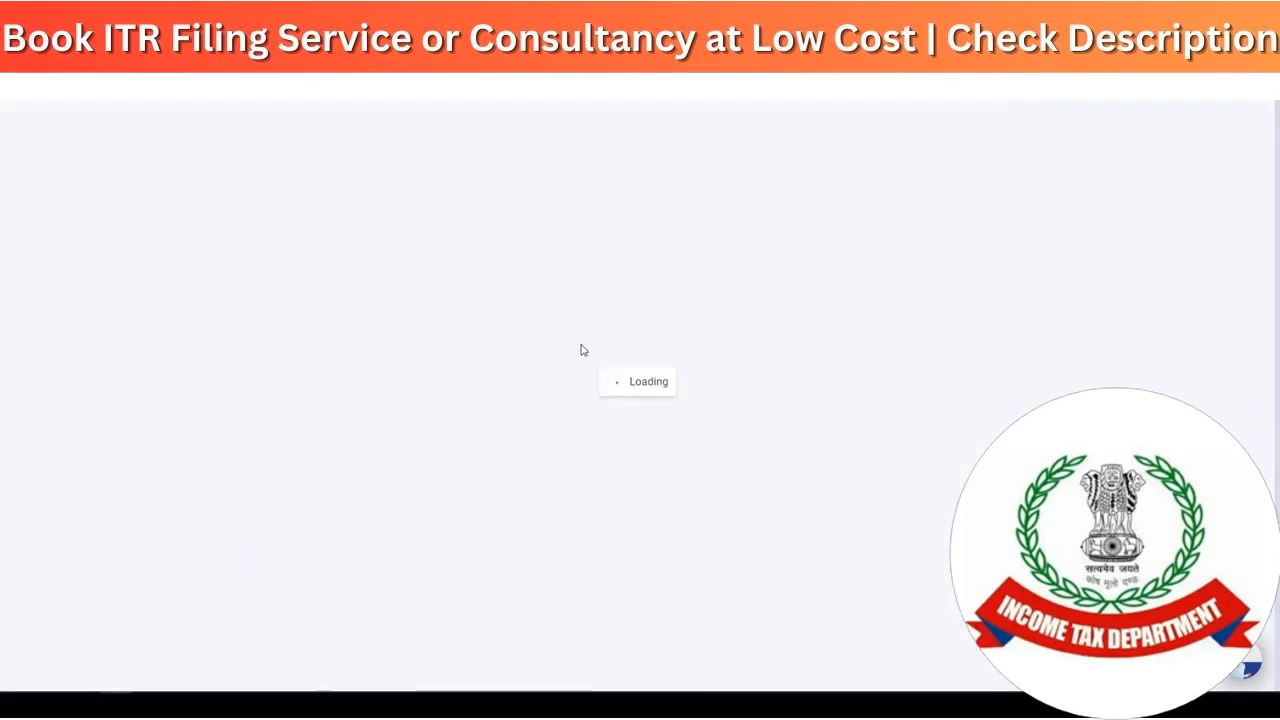
scroll(583, 357, "down", 5)
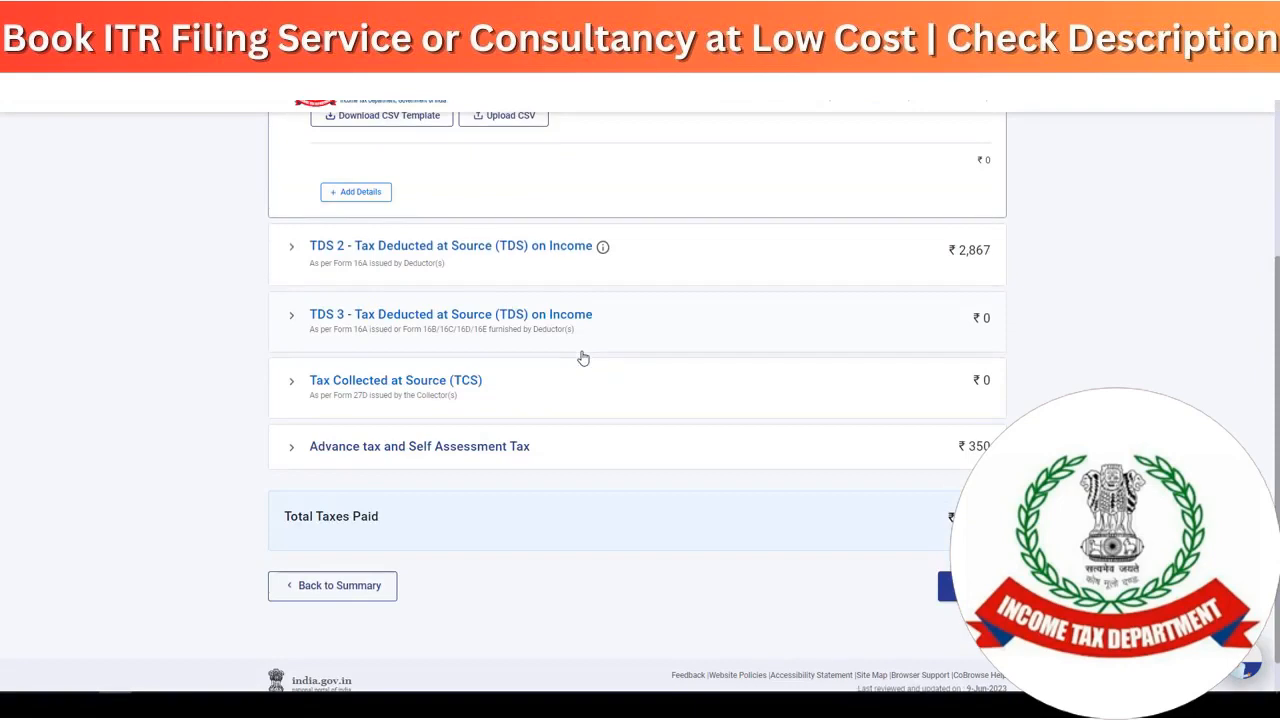
scroll(585, 340, "up", 2)
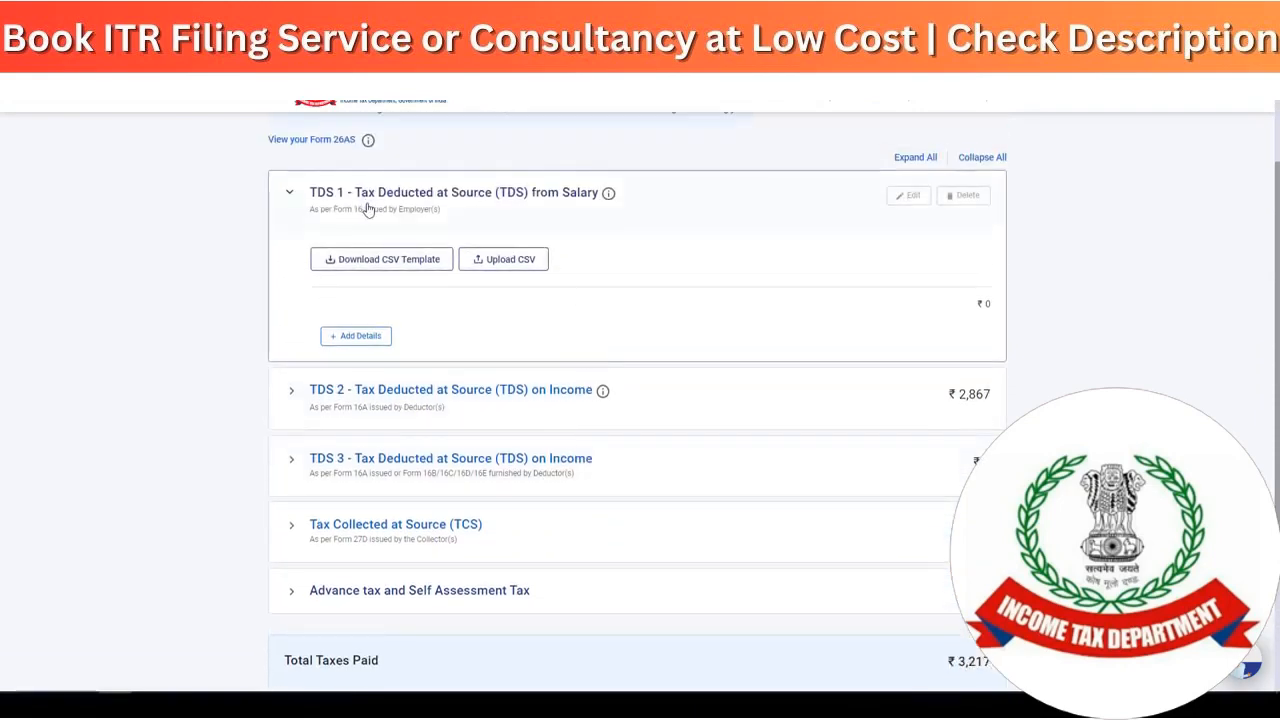
scroll(367, 212, "down", 1)
left_click(284, 260)
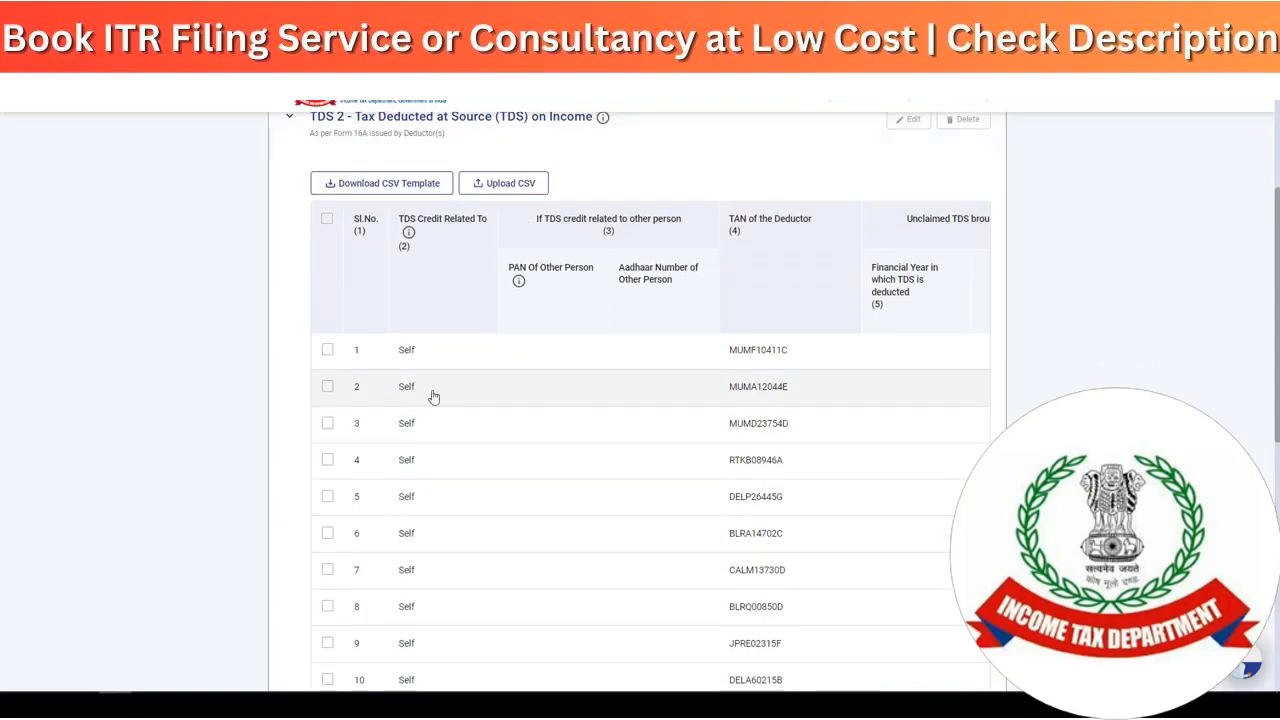
- Open the first TDS 2 entry for editing and bring up the Head of Income choices for its corresponding receipt
left_click(328, 351)
scroll(740, 445, "up", 2)
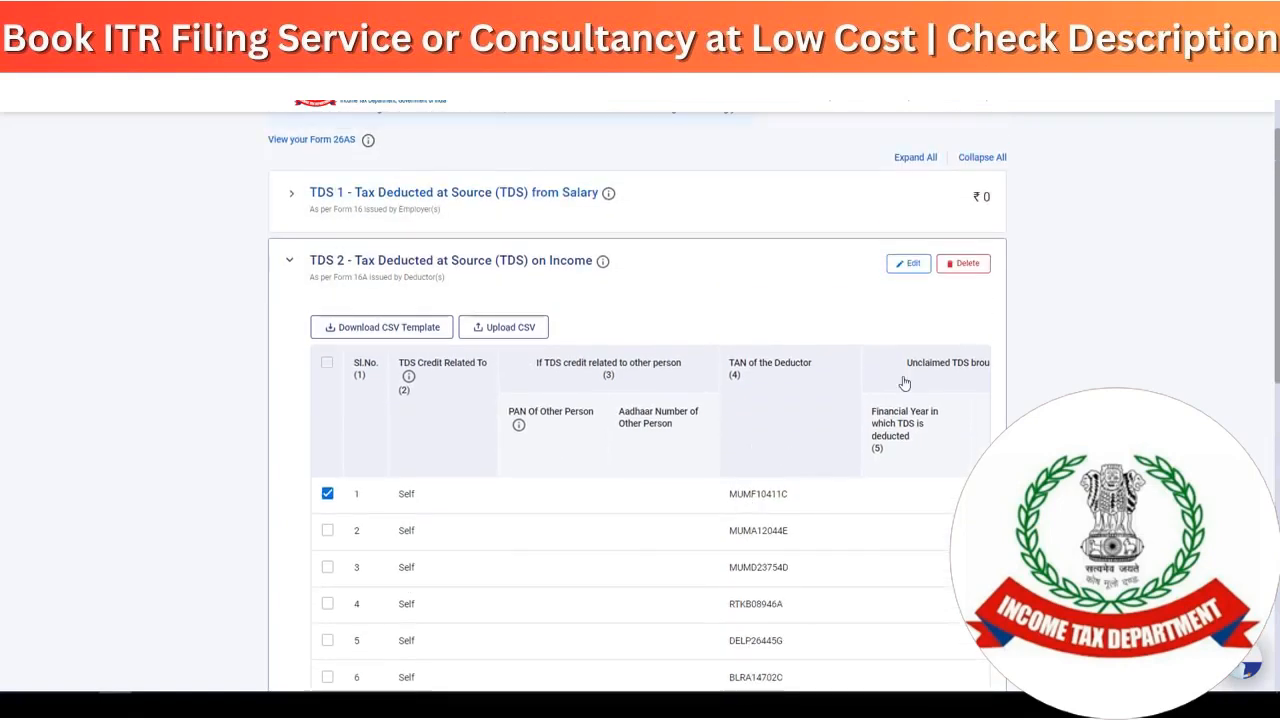
left_click(911, 274)
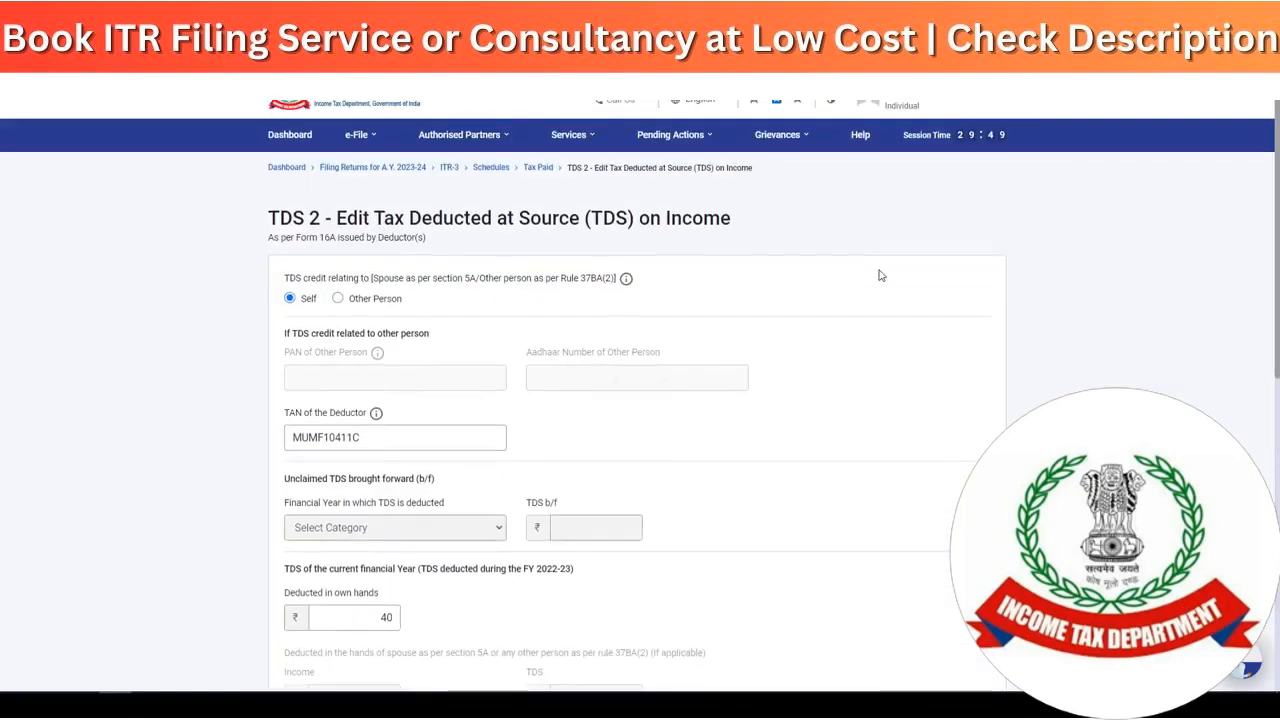
scroll(807, 323, "down", 10)
left_click_drag(550, 370, 655, 380)
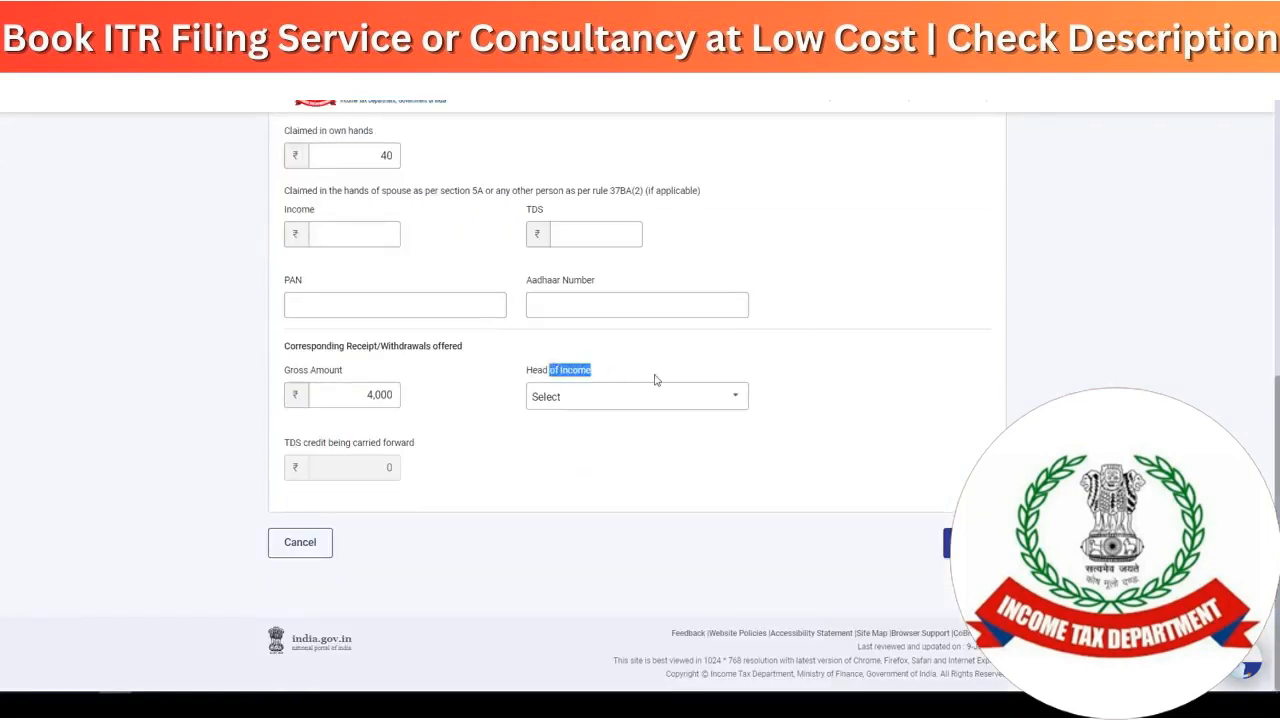
left_click(645, 402)
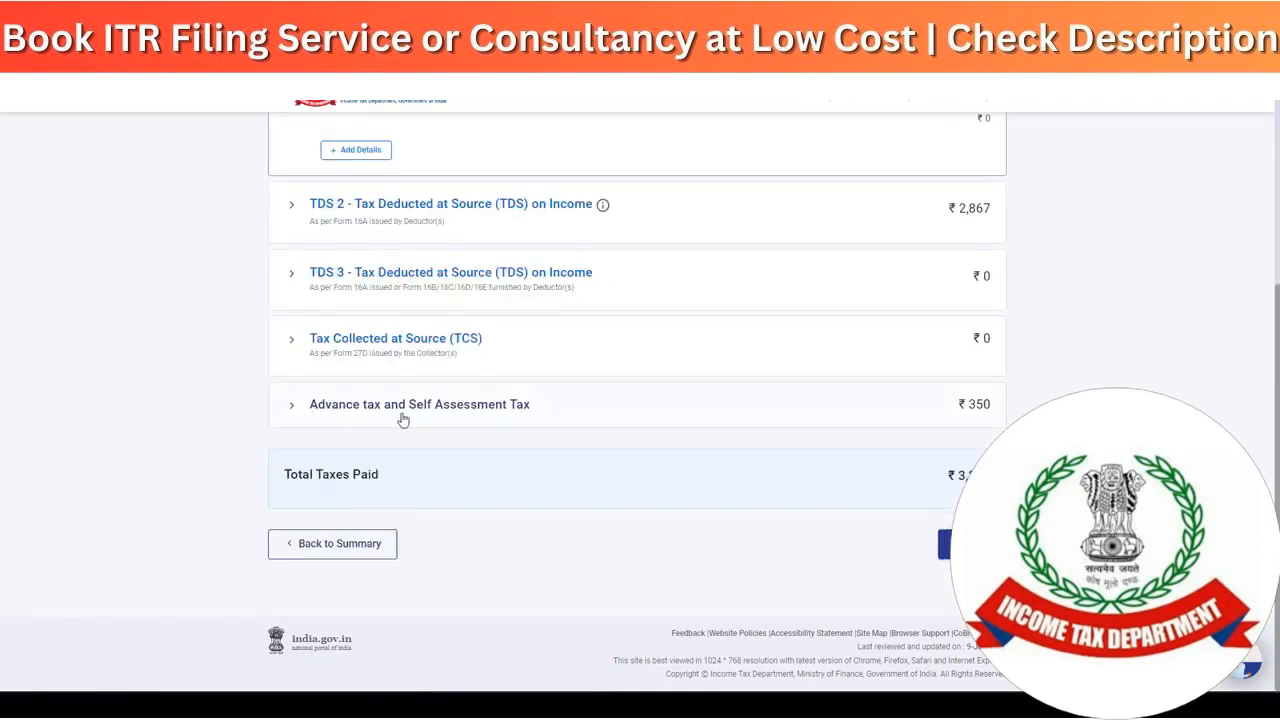
- Check the challan entries under Advance tax and Self Assessment Tax, and confirm the Tax Paid schedule
left_click(404, 410)
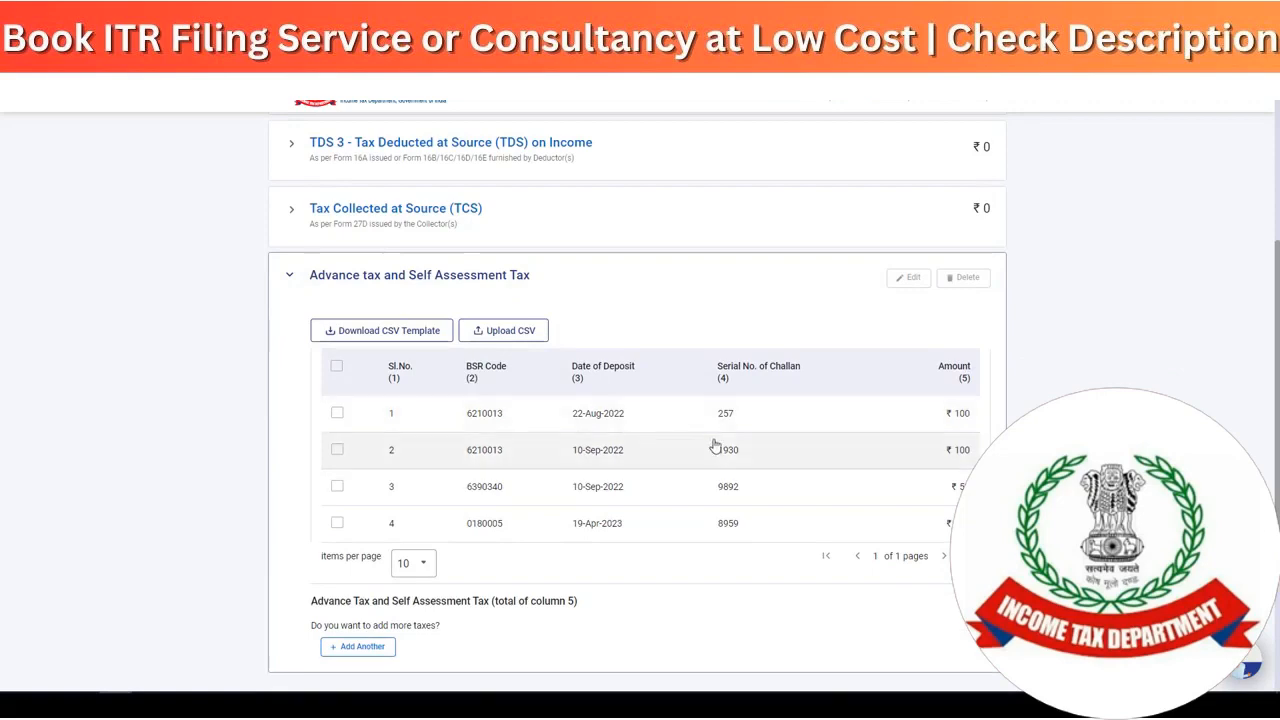
scroll(754, 465, "down", 1)
scroll(754, 465, "down", 2)
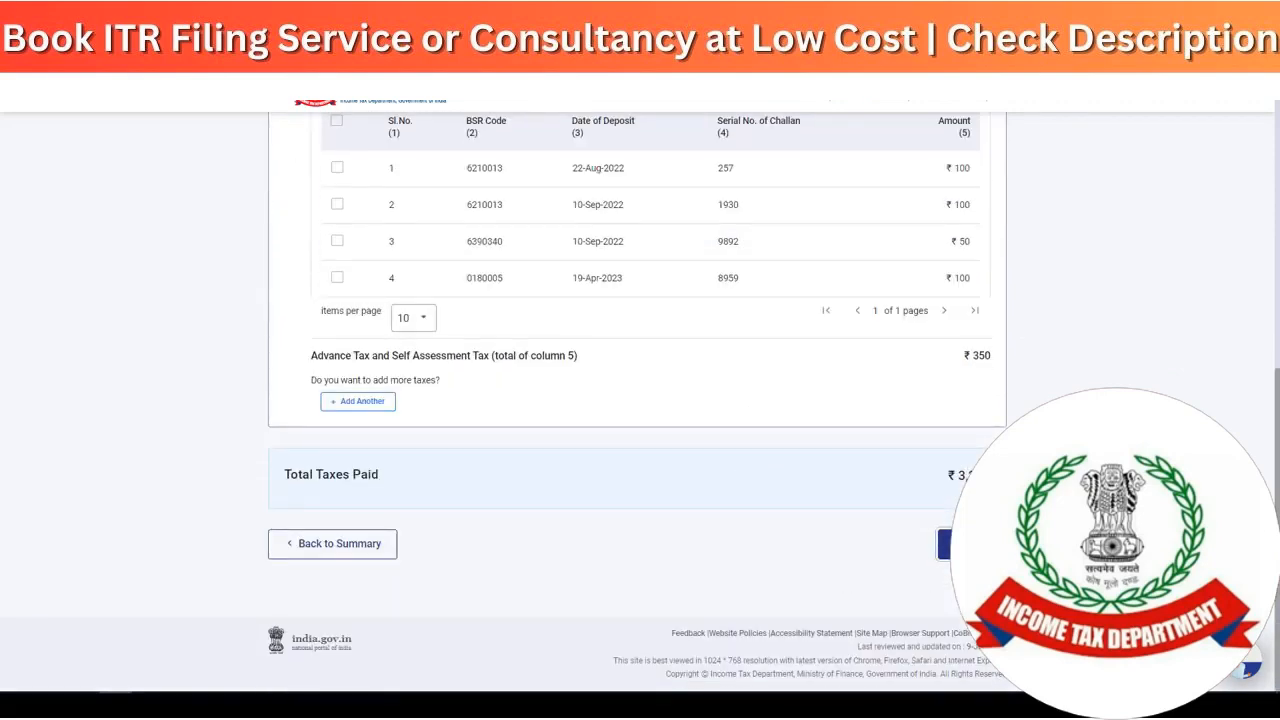
left_click(970, 544)
scroll(803, 423, "down", 15)
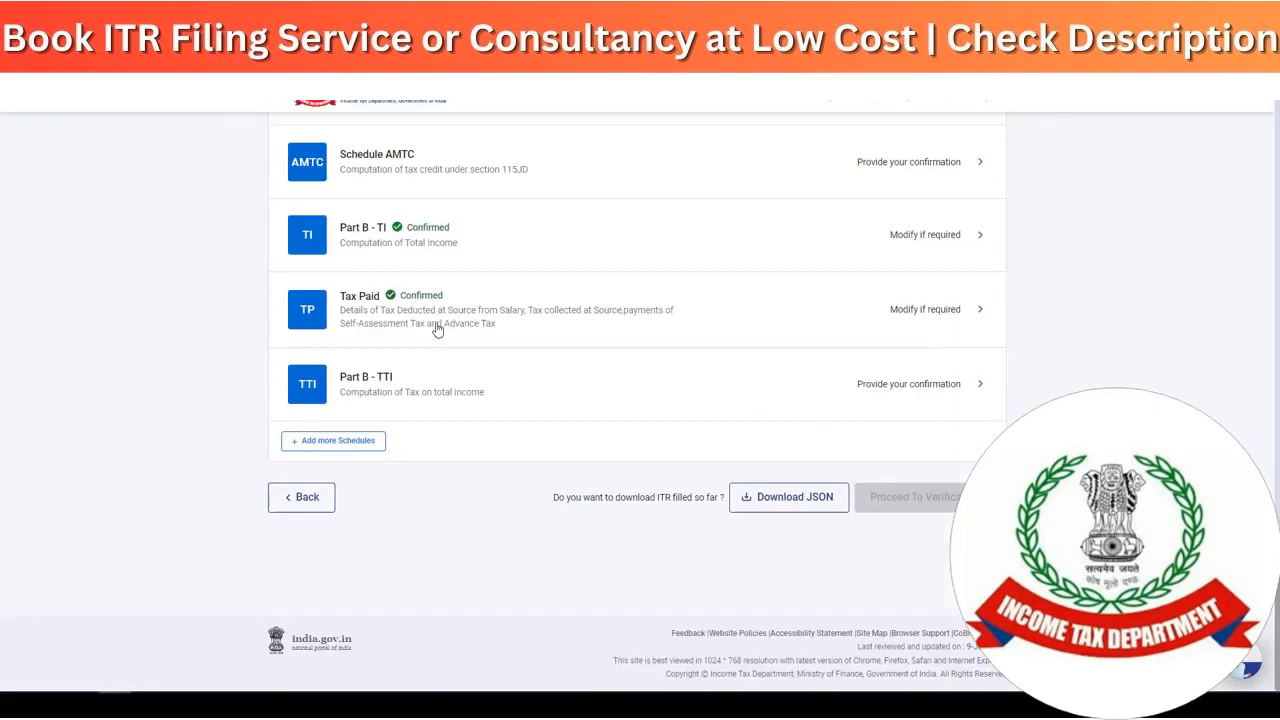
- Examine Part B - TTI, including the tax payable breakdown, section 87A rebate, taxes paid, refund and foreign asset declaration
left_click(530, 392)
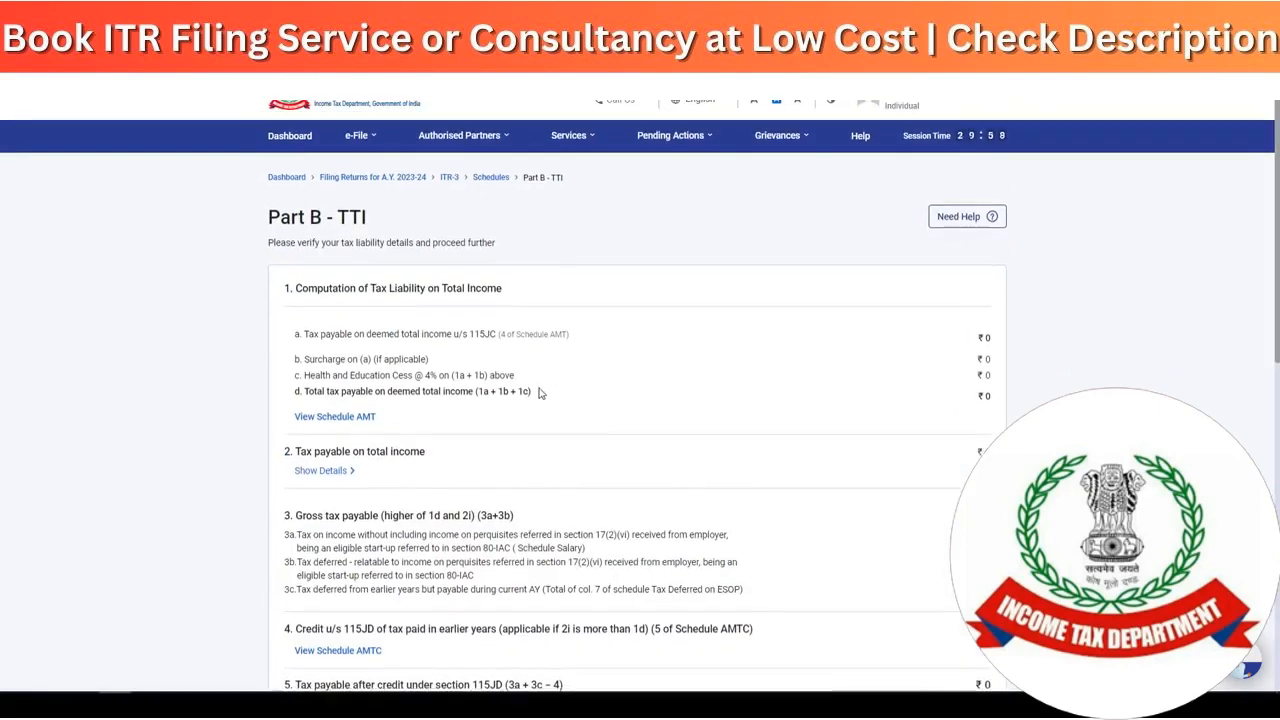
scroll(652, 250, "down", 3)
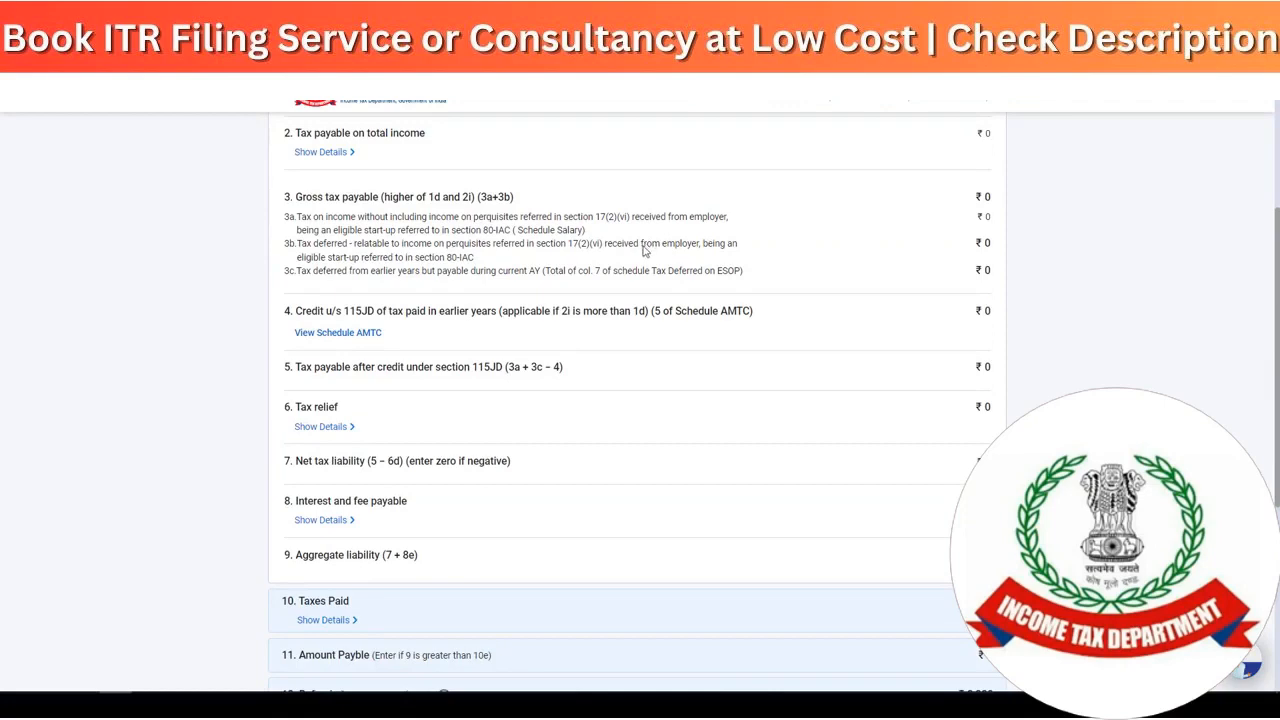
left_click(322, 152)
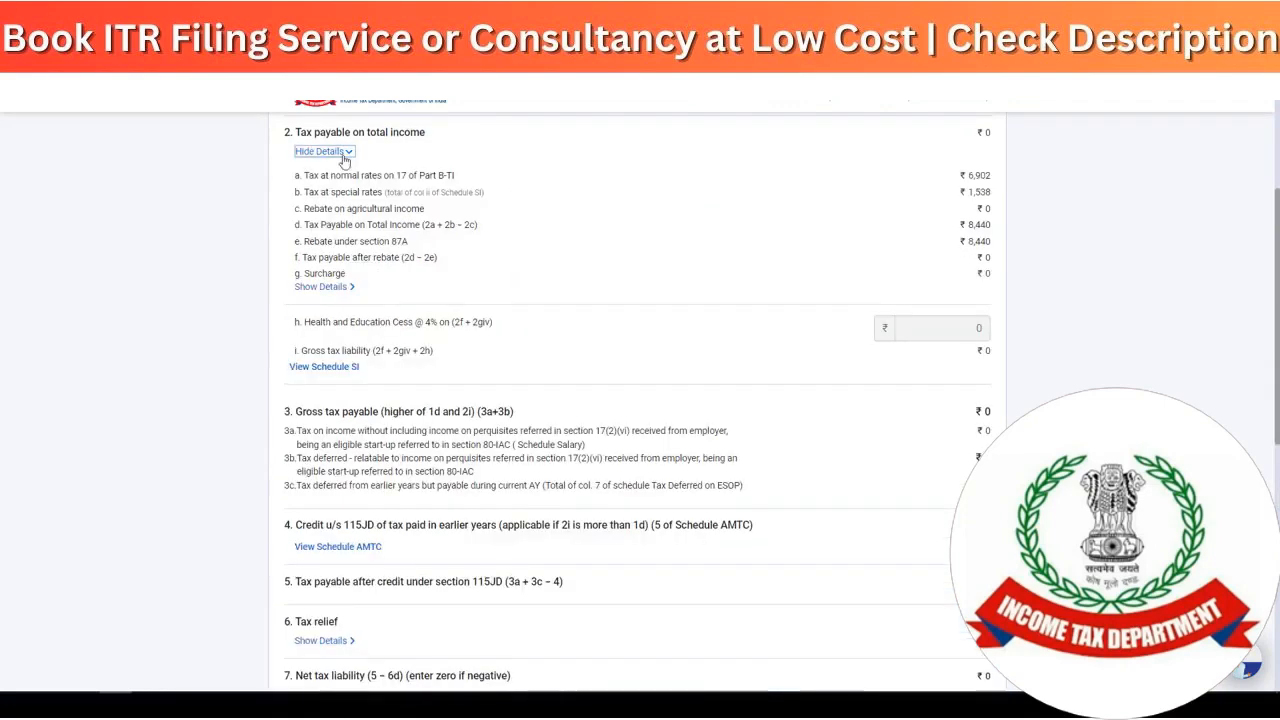
triple_click(1006, 246)
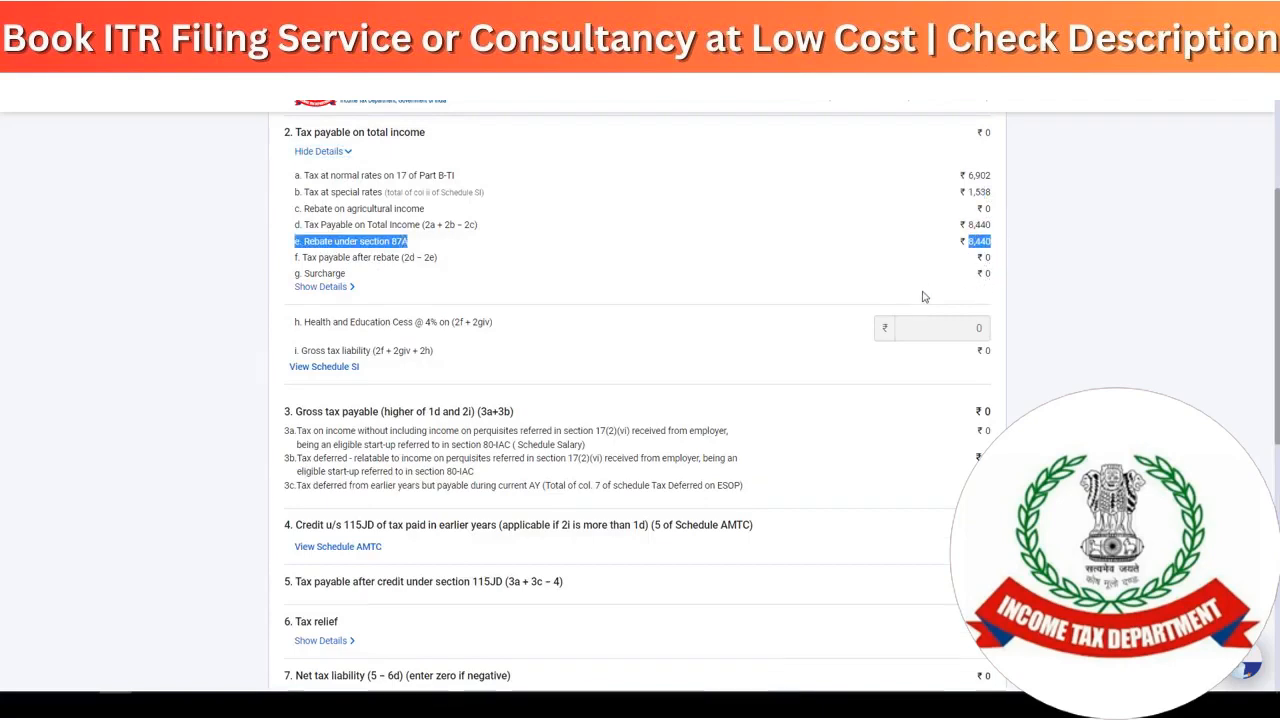
scroll(924, 293, "down", 6)
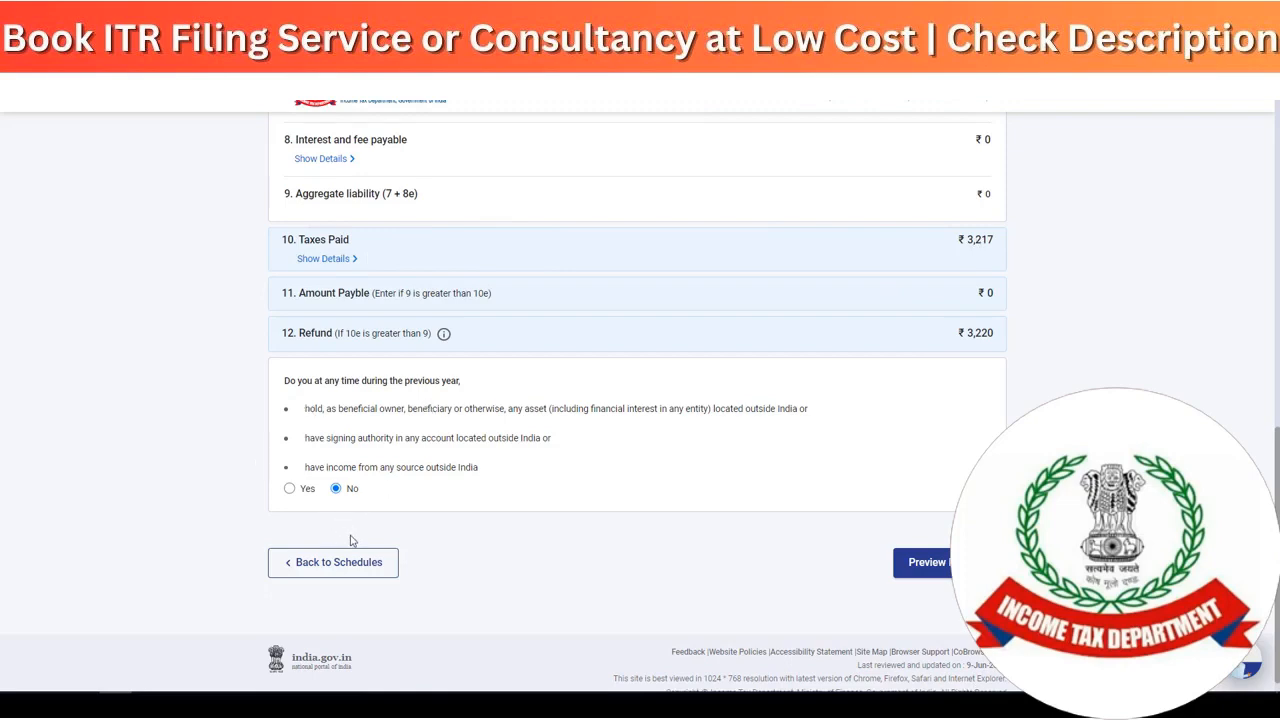
- Preview the return and validate it, checking the descriptions of any errors reported
left_click(905, 566)
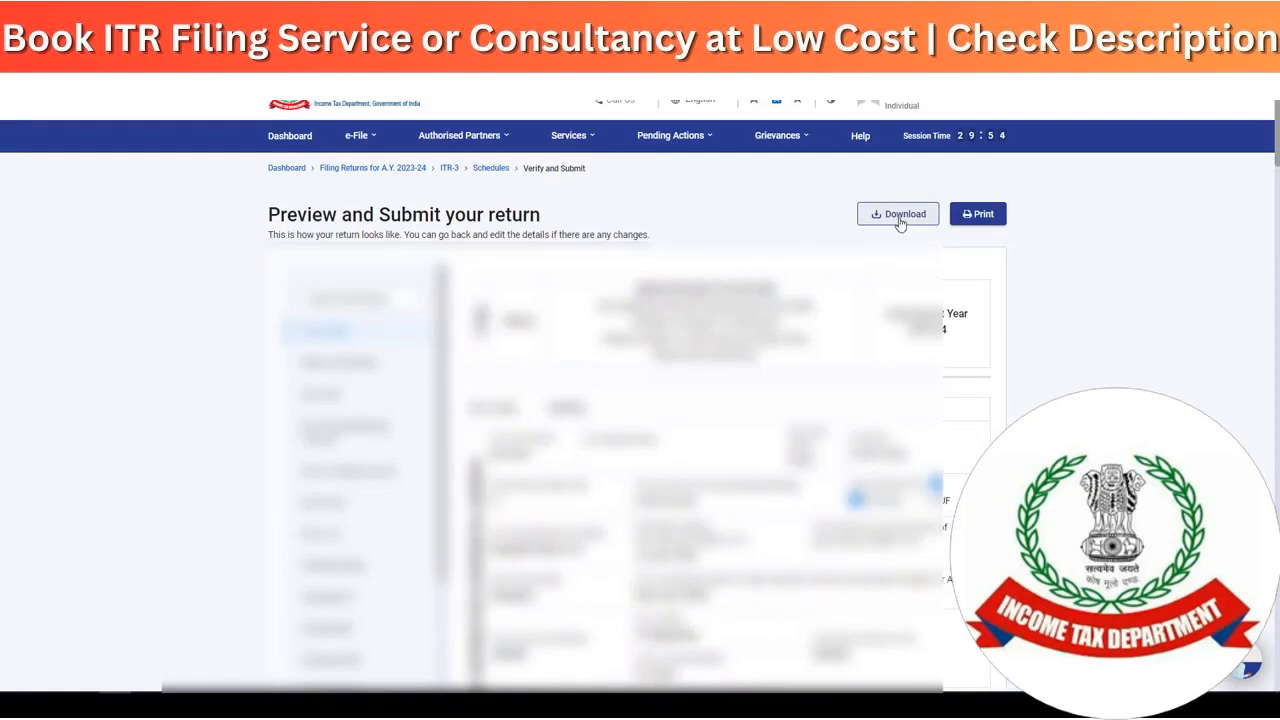
scroll(673, 219, "down", 3)
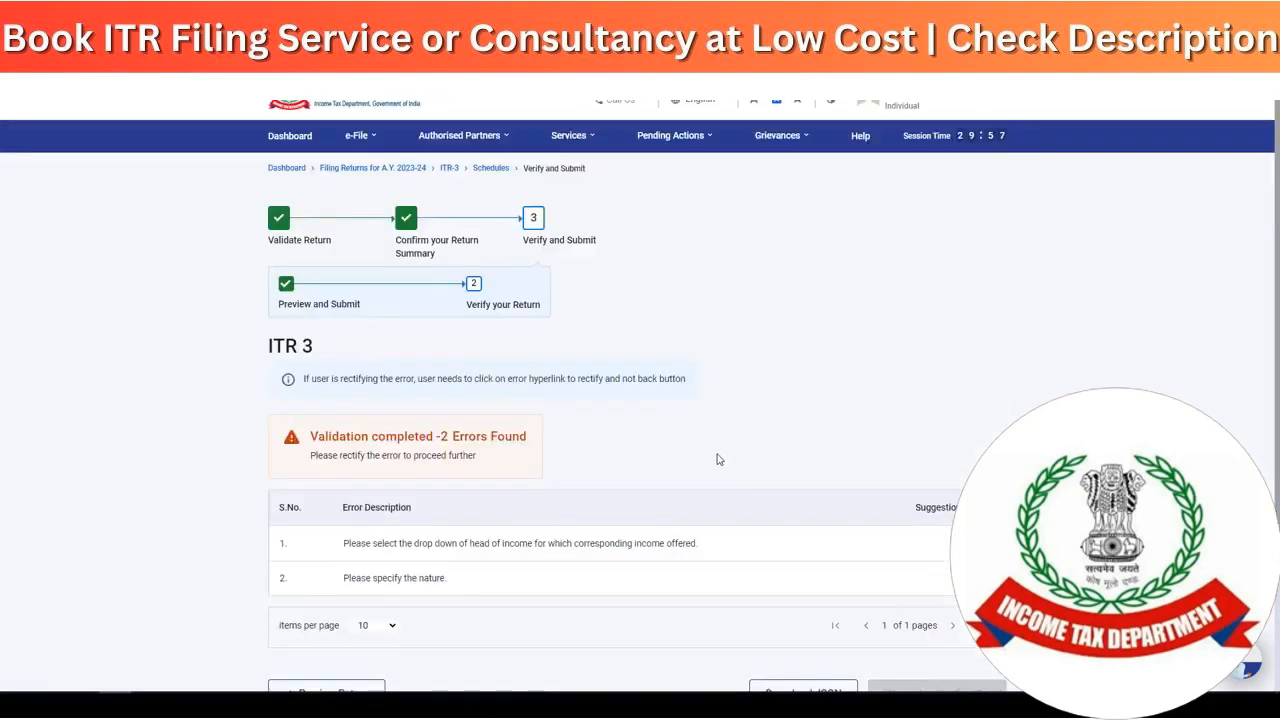
scroll(714, 457, "down", 3)
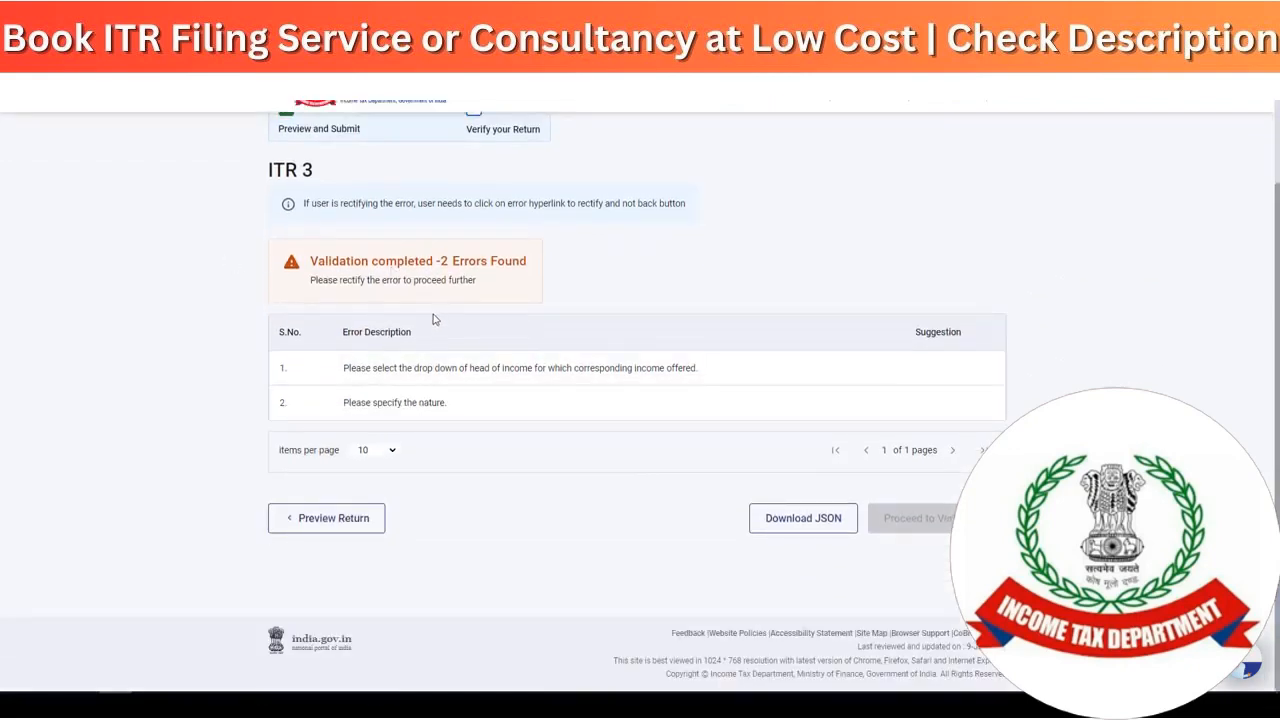
- Open the head of income validation error and set the TDS entry's Head of Income to Income from Capital Gains, saving the change
left_click(506, 368)
left_click(606, 357)
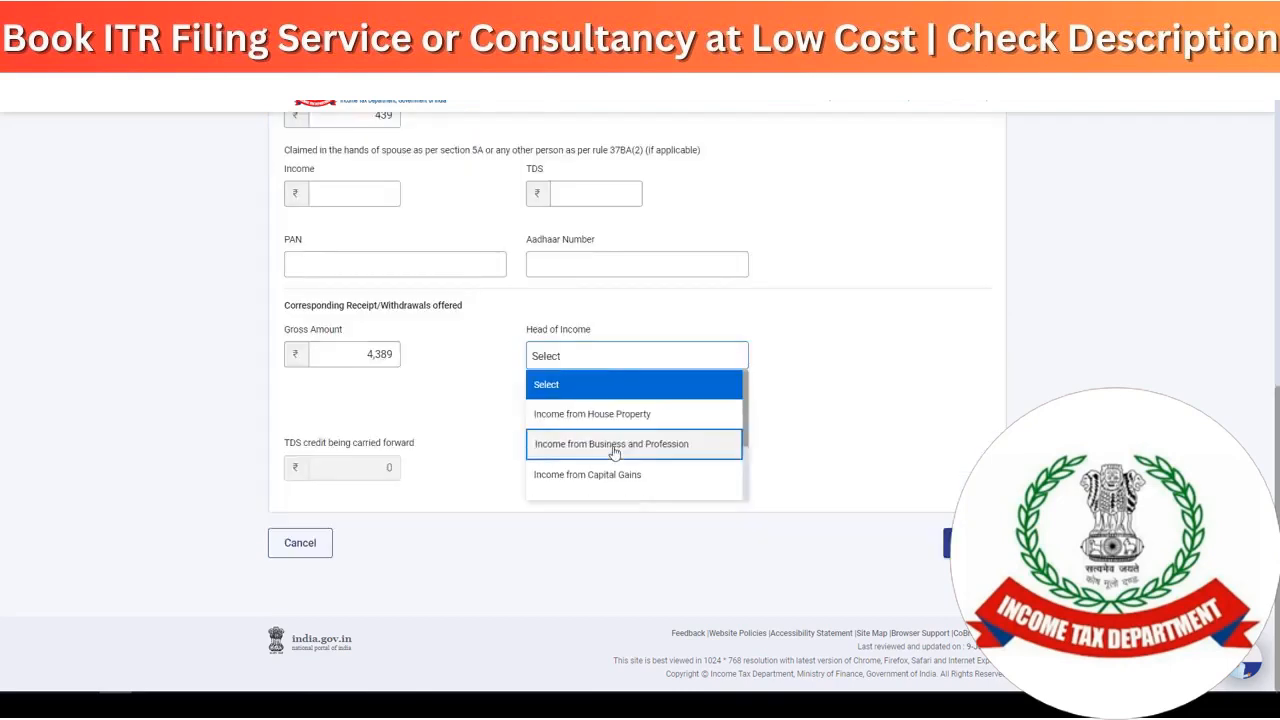
left_click(614, 481)
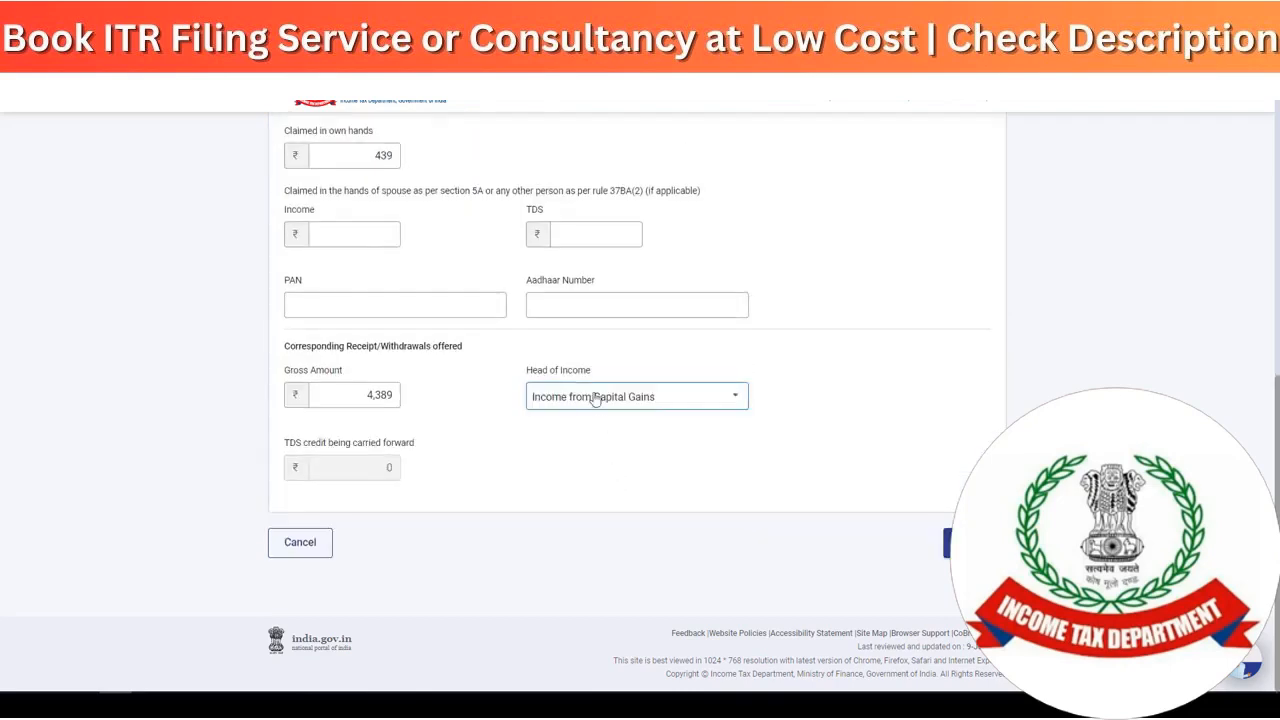
left_click(937, 540)
- Proceed with the validated ITR-3 to the verification stage, where the verification method is chosen
left_click_drag(310, 382, 420, 388)
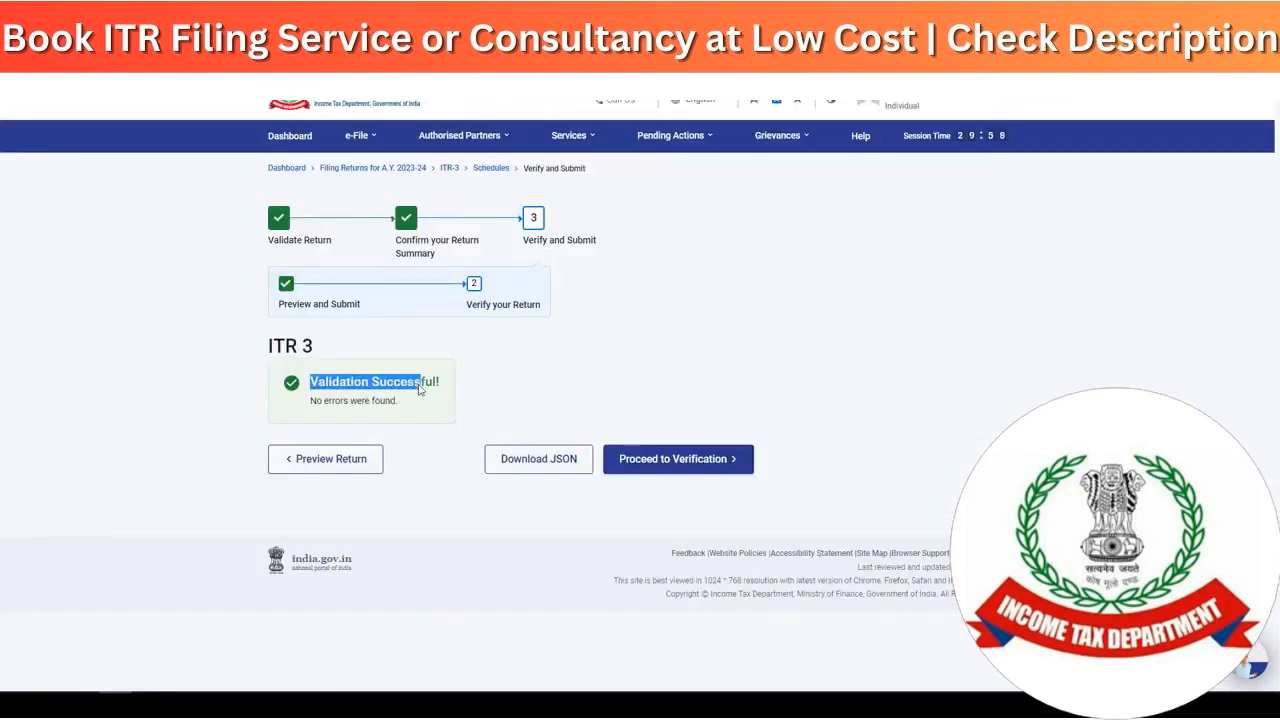
left_click(734, 458)
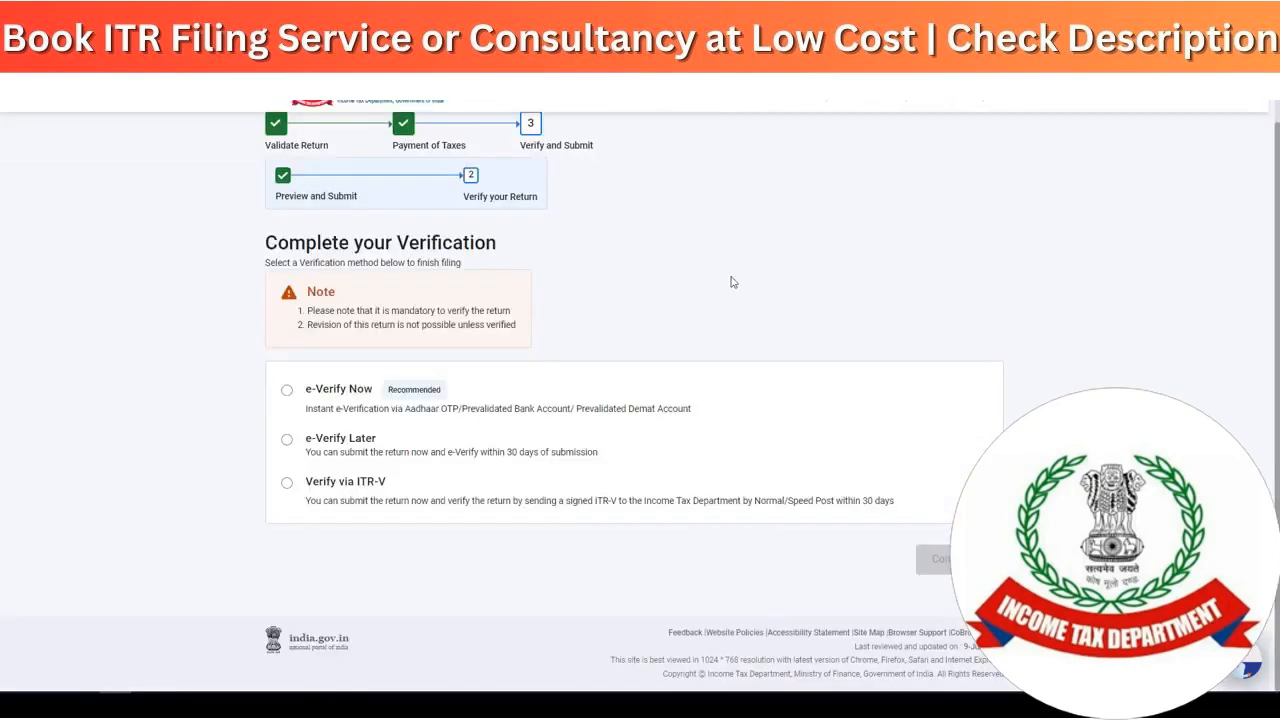
left_click_drag(342, 248, 456, 249)
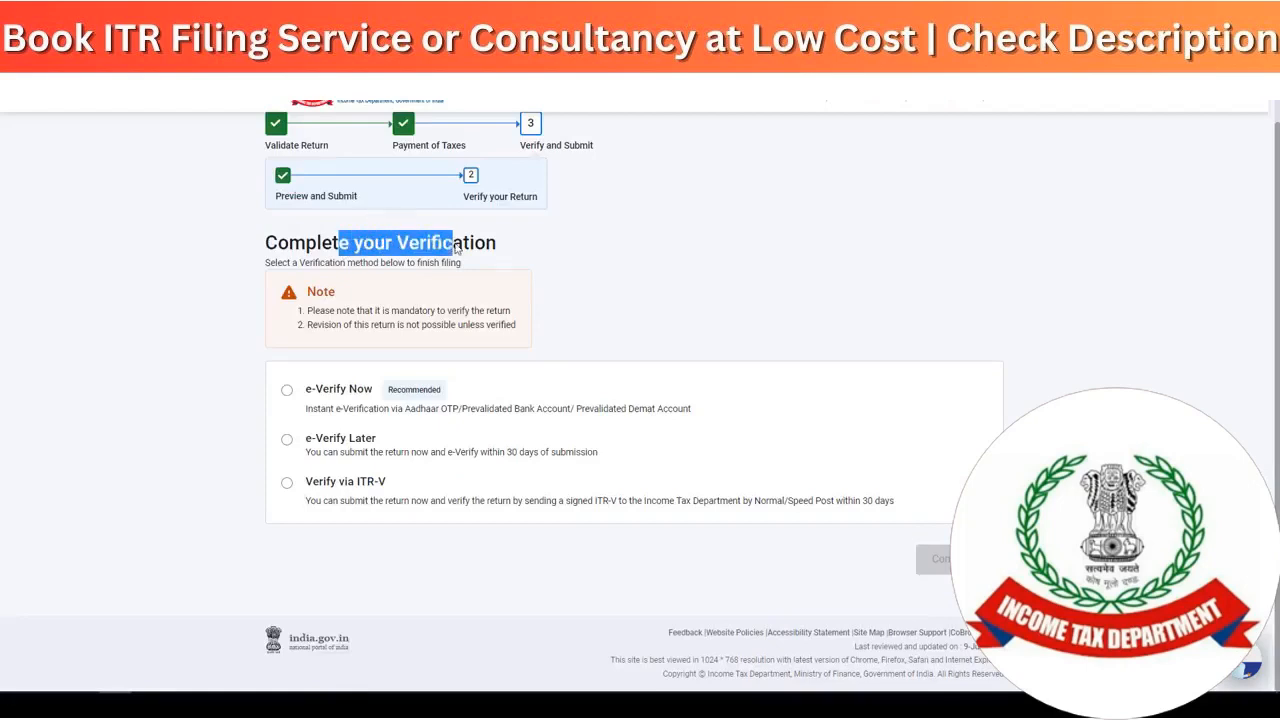